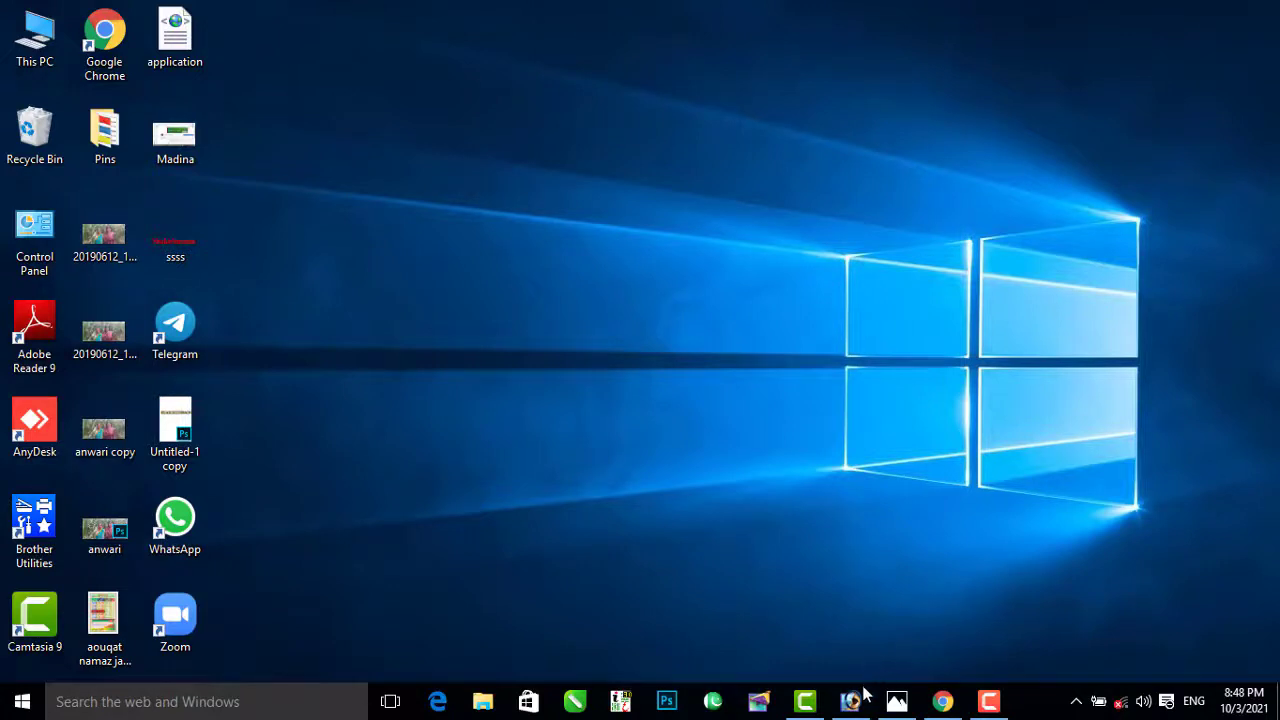
Step: Switch to Adobe Photoshop and show the variants of the History Brush tool
left_click(852, 700)
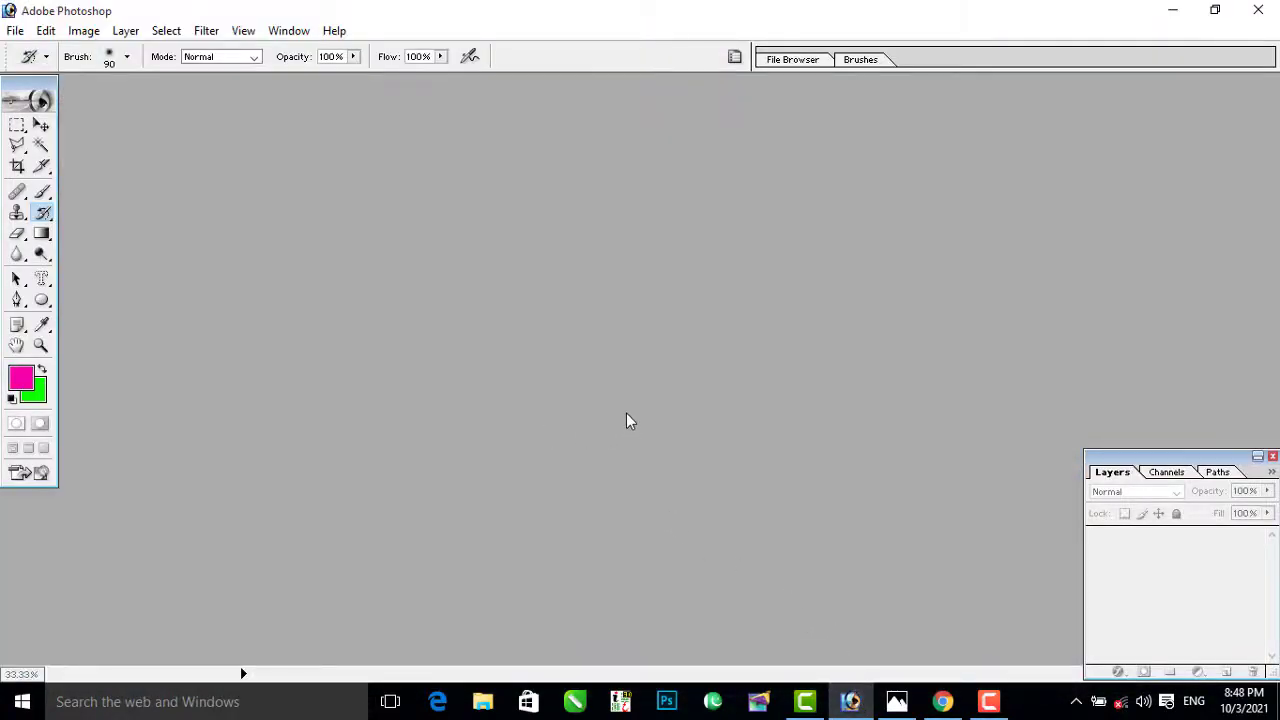
left_click_drag(44, 194, 137, 218)
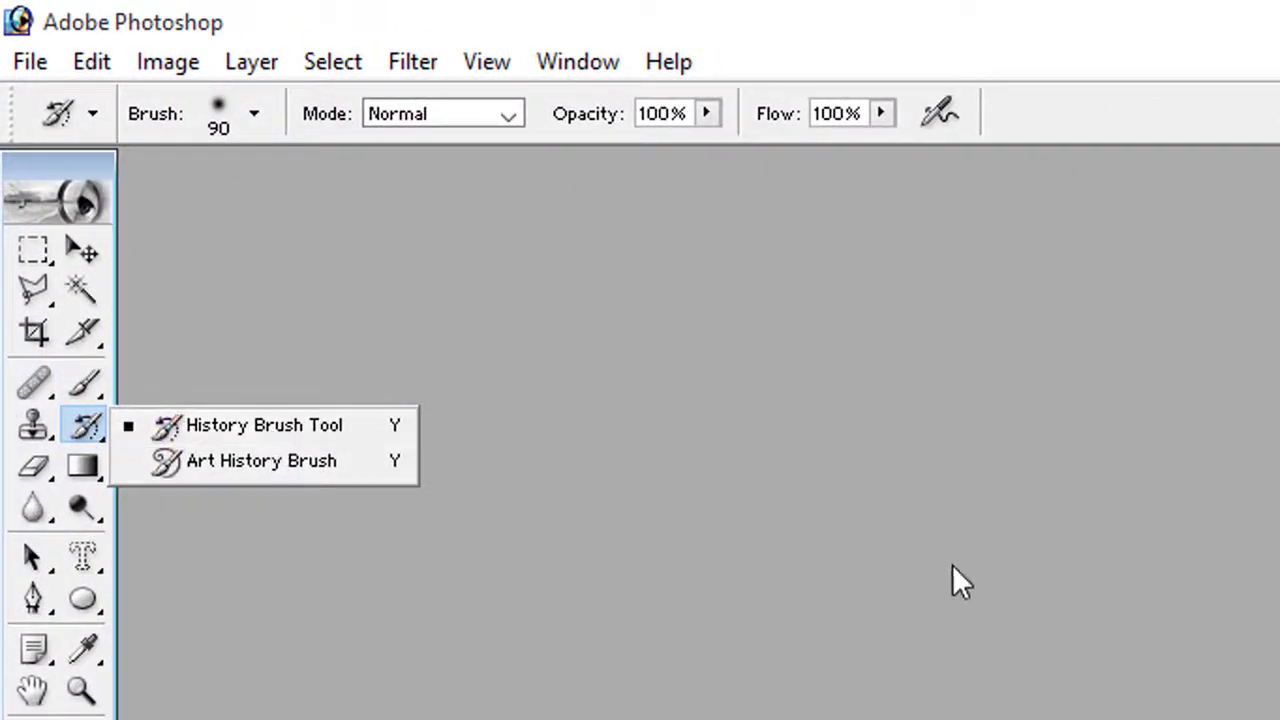
left_click(1240, 652)
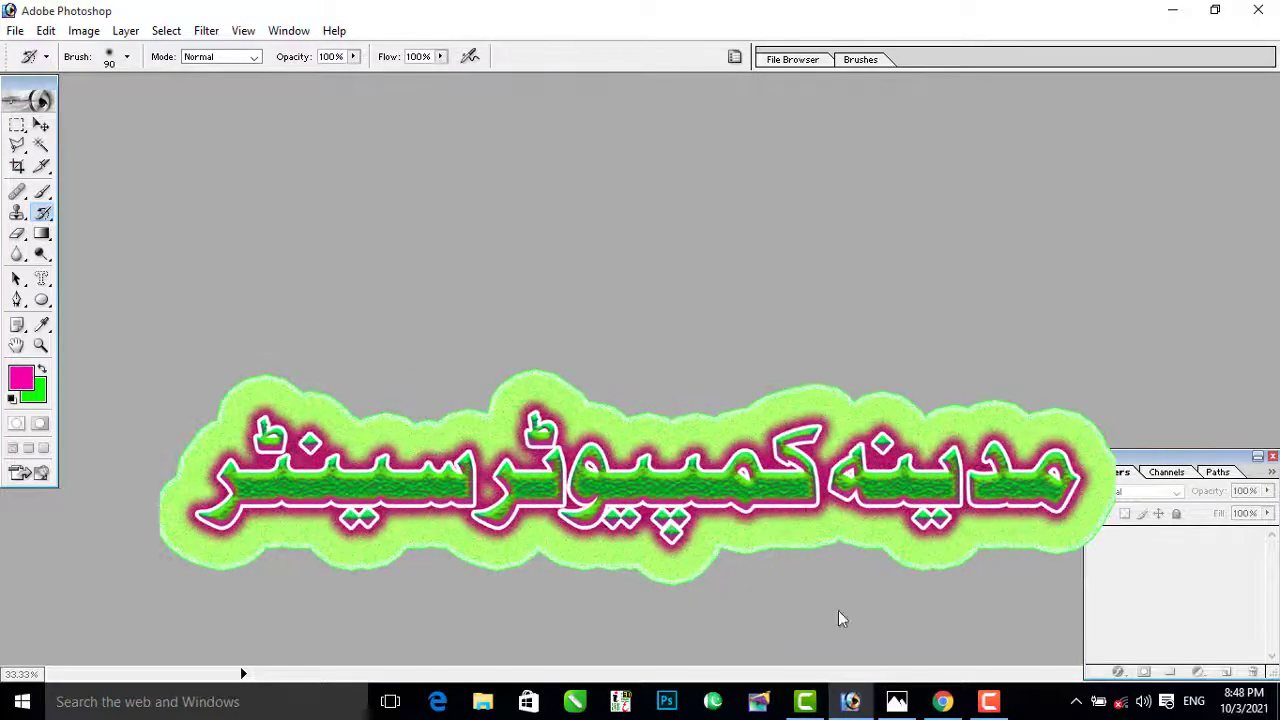
left_click(900, 704)
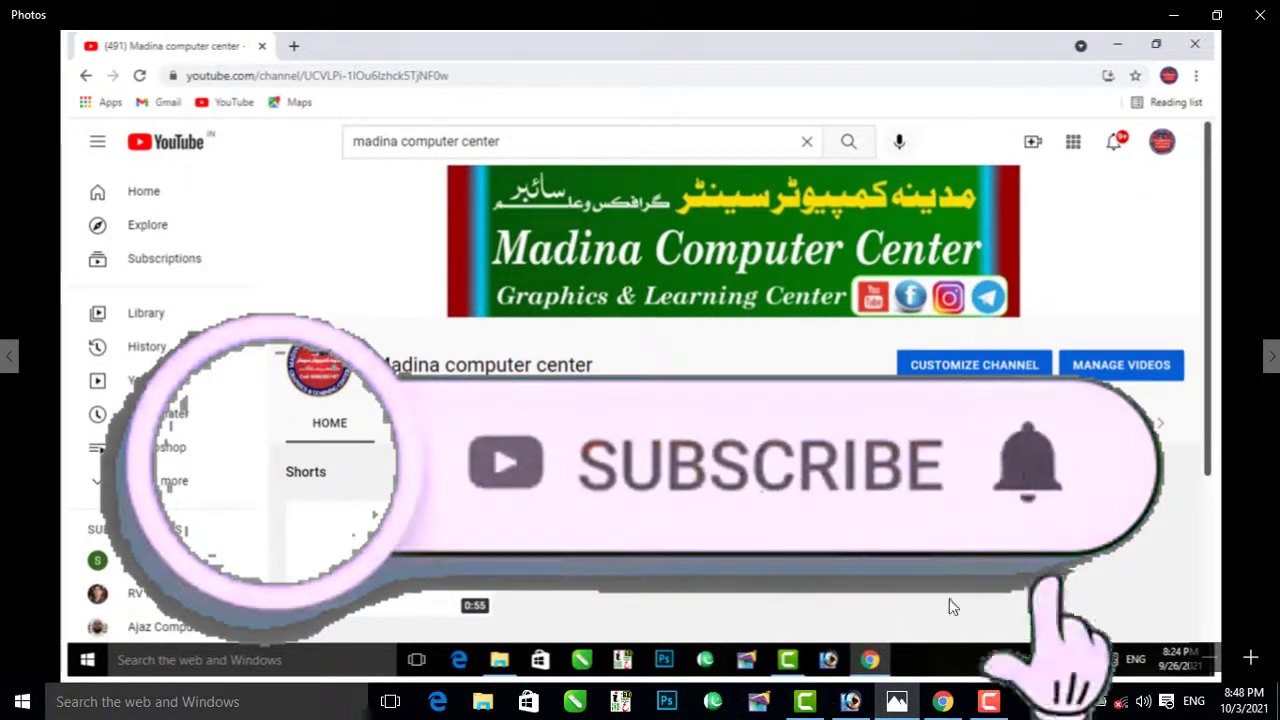
left_click(898, 704)
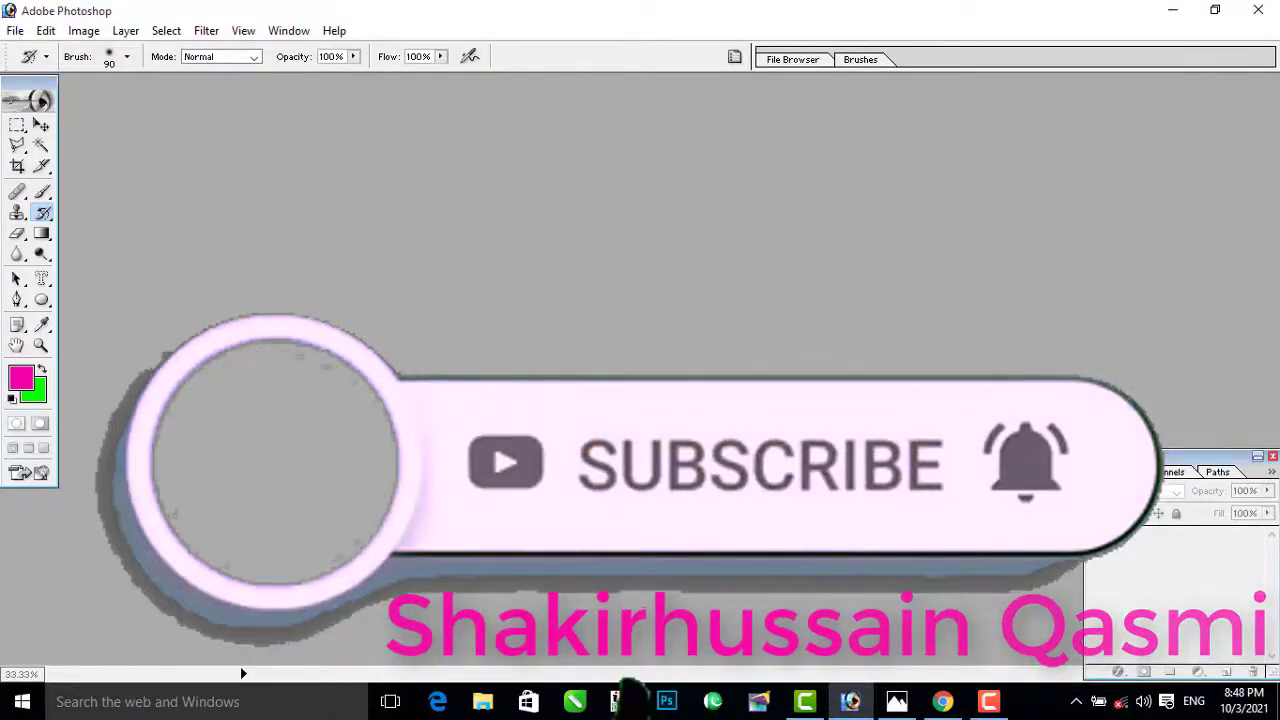
Step: Open 4salmankhancutehdwallpaper and the blue lake landscape photo from the Photoshop folder, place their windows side by side, and activate the portrait
double_click(773, 327)
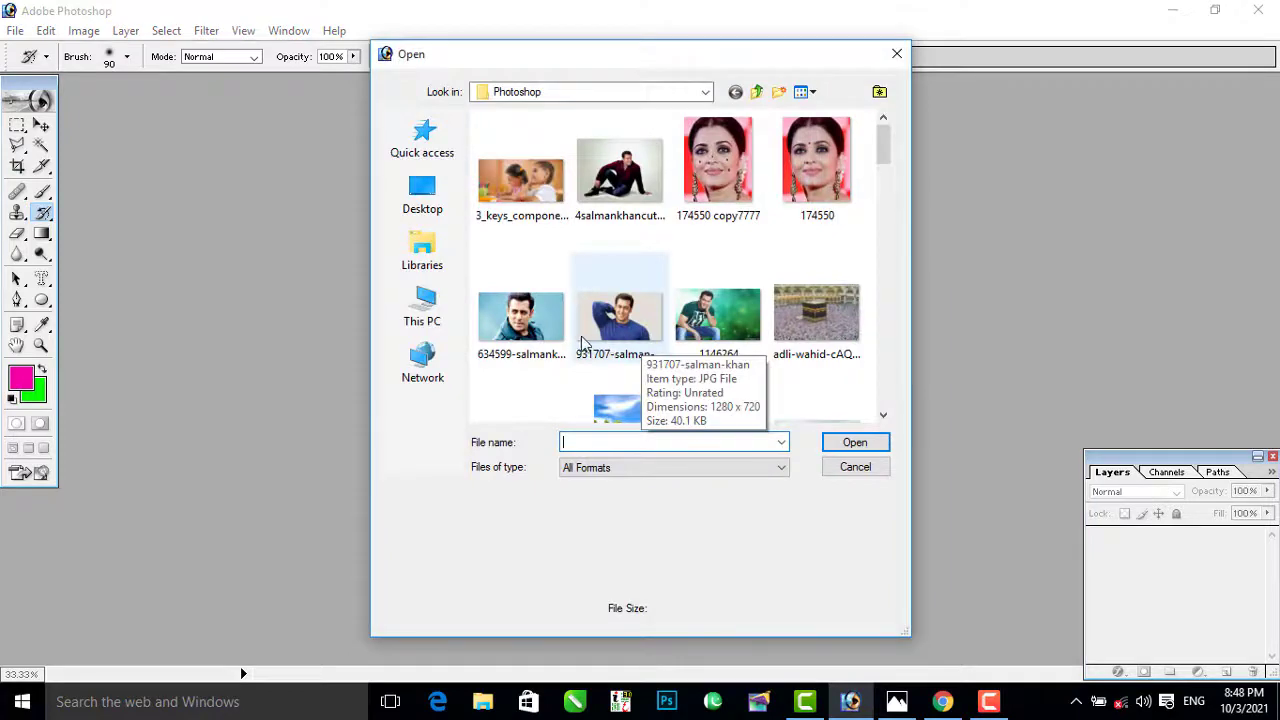
scroll(543, 334, "down", 2)
scroll(541, 336, "up", 2)
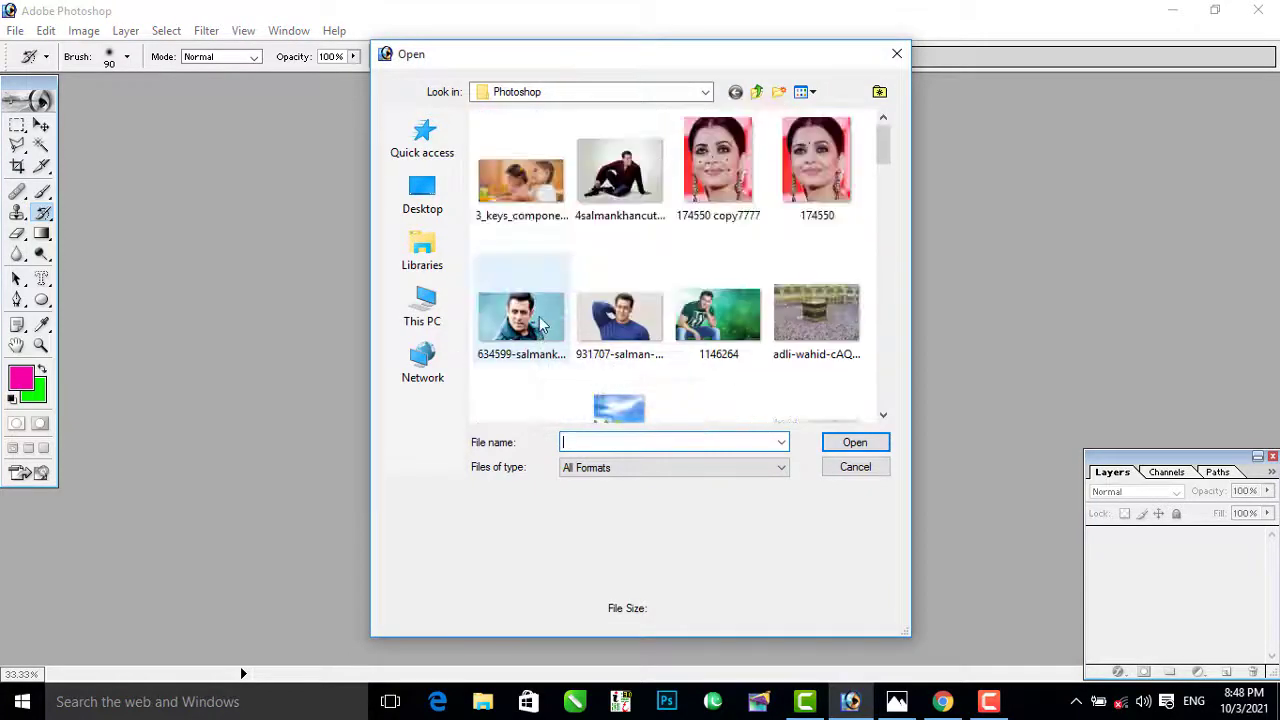
left_click(619, 170)
scroll(693, 332, "down", 2)
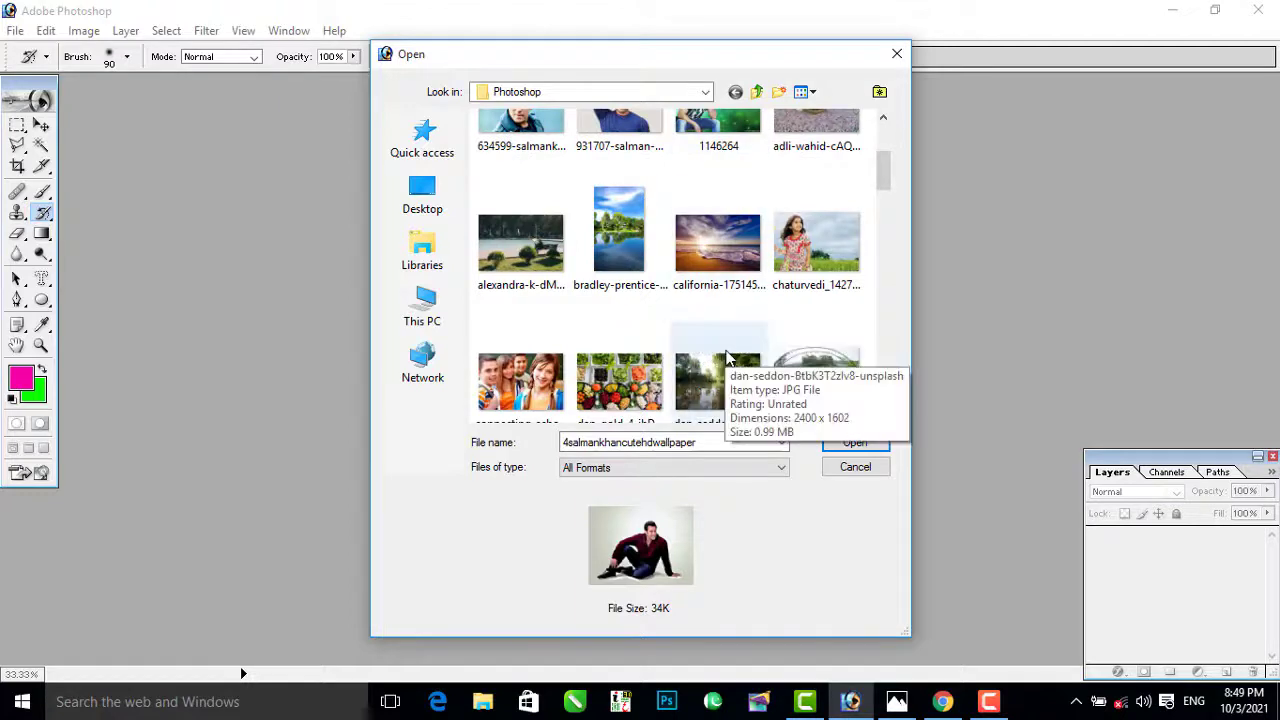
scroll(727, 358, "down", 3)
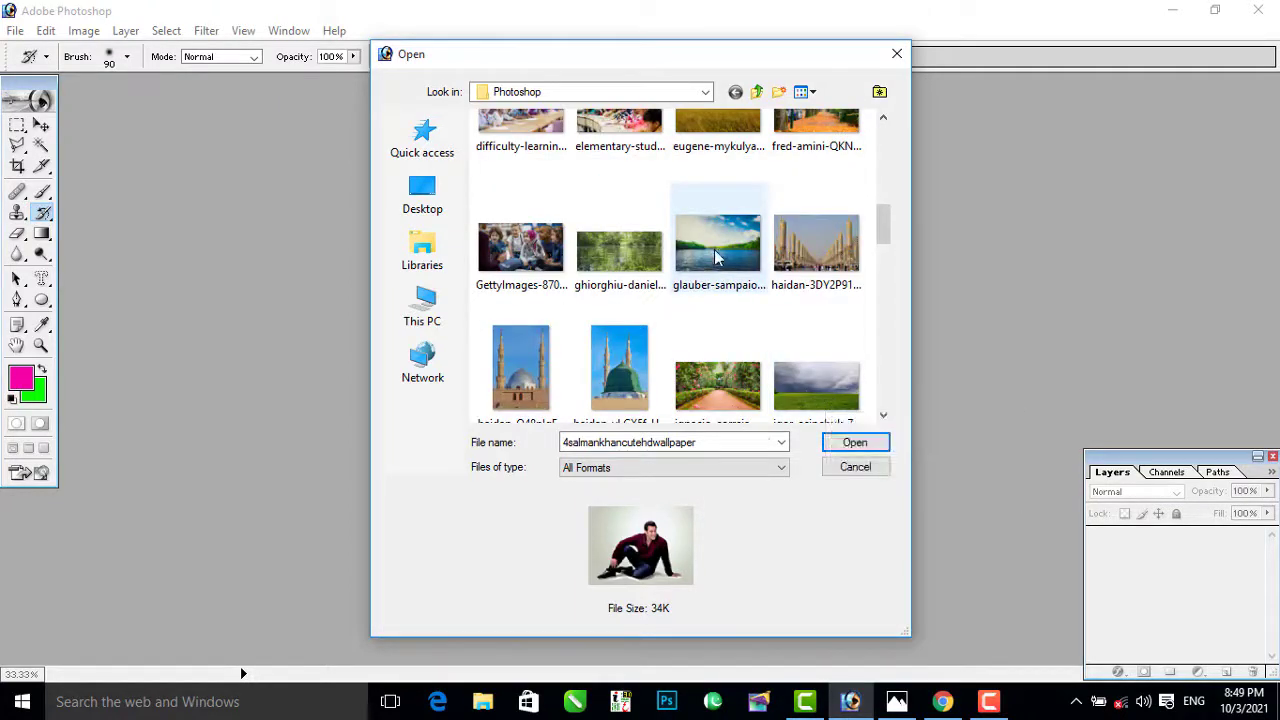
left_click(716, 258)
left_click(840, 443)
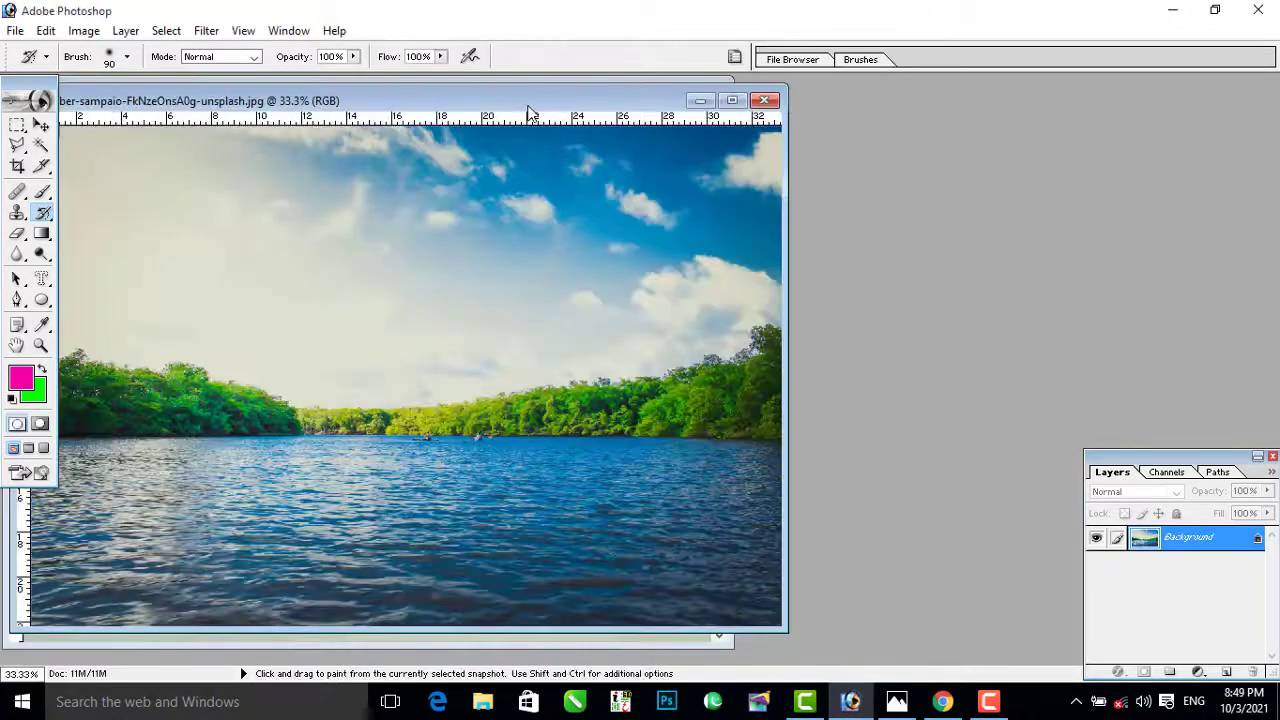
left_click_drag(530, 106, 979, 92)
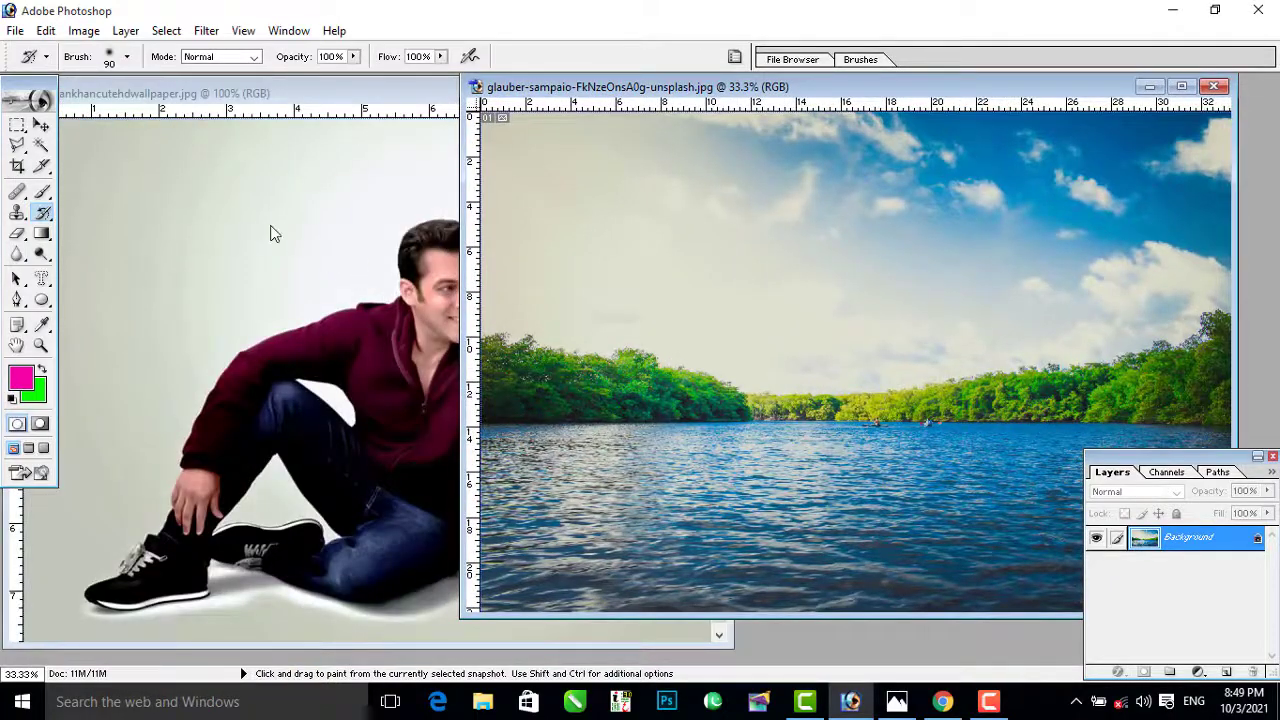
left_click(270, 233)
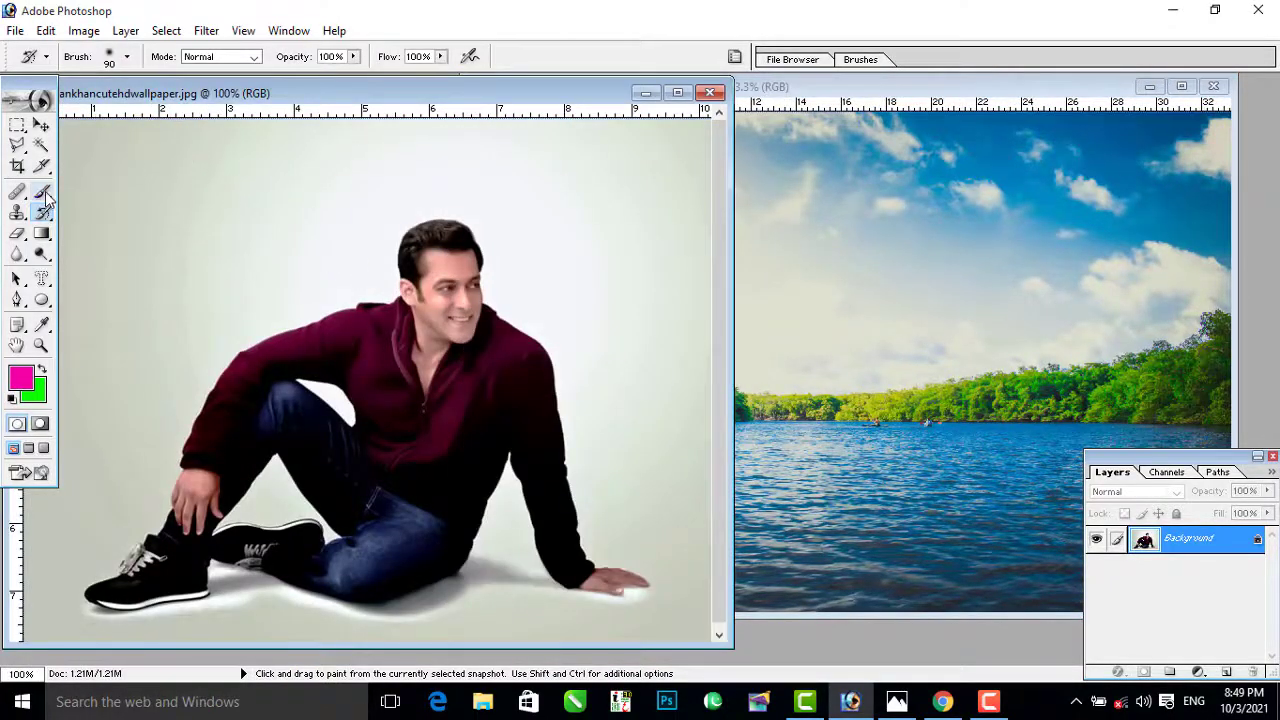
Step: Activate the Brush tool and choose the 1 px hard round brush preset
mouse_move(42, 192)
left_mouse_down()
mouse_move(138, 202)
mouse_move(128, 190)
left_mouse_up()
left_click(133, 206)
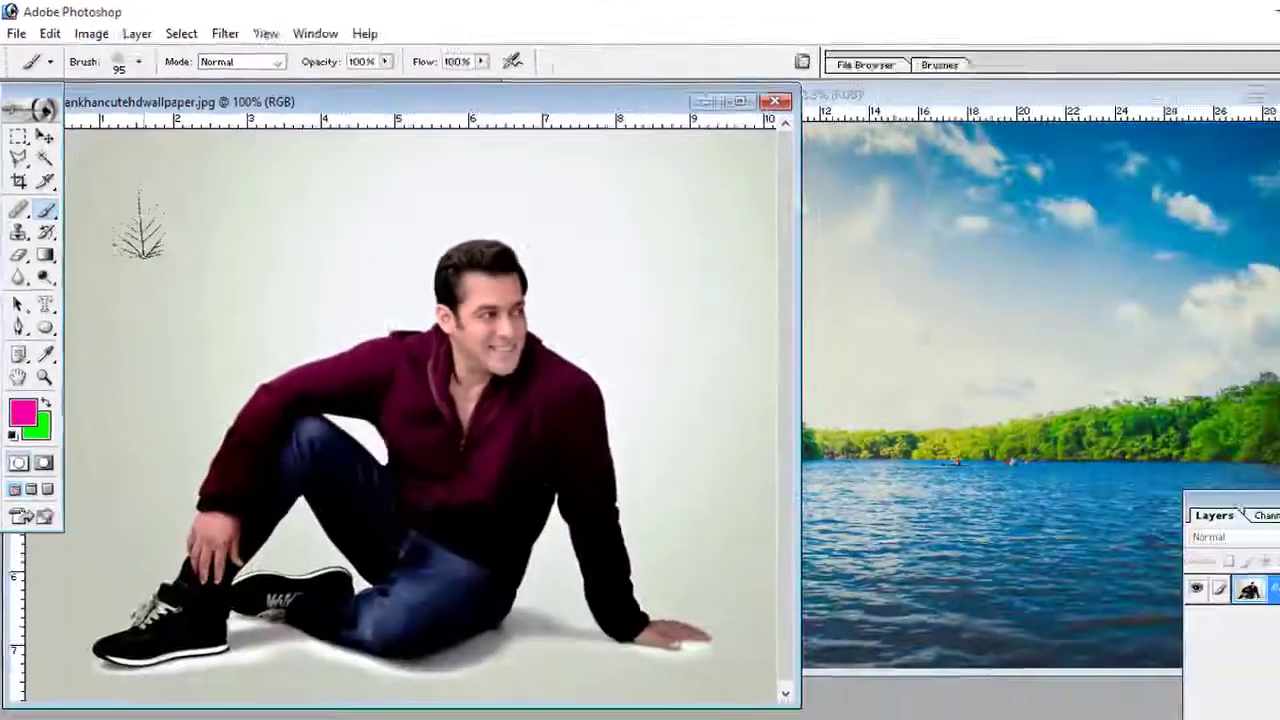
left_click(138, 61)
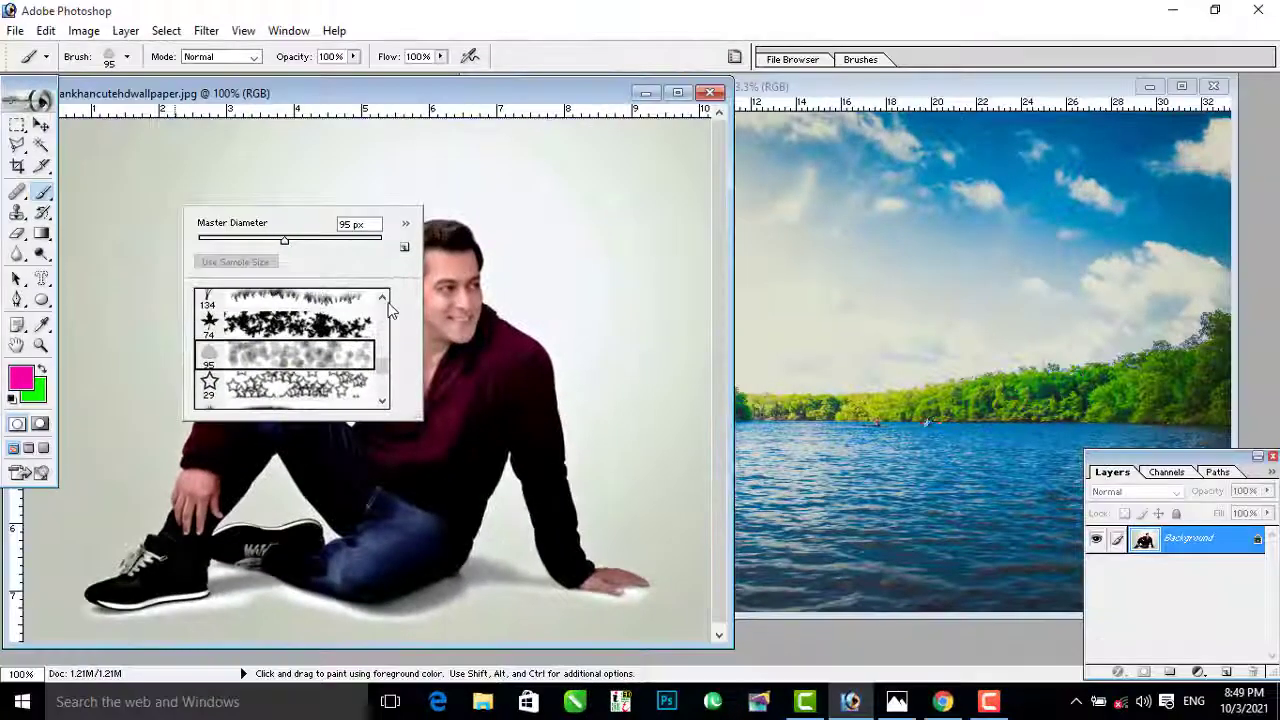
left_click(382, 298)
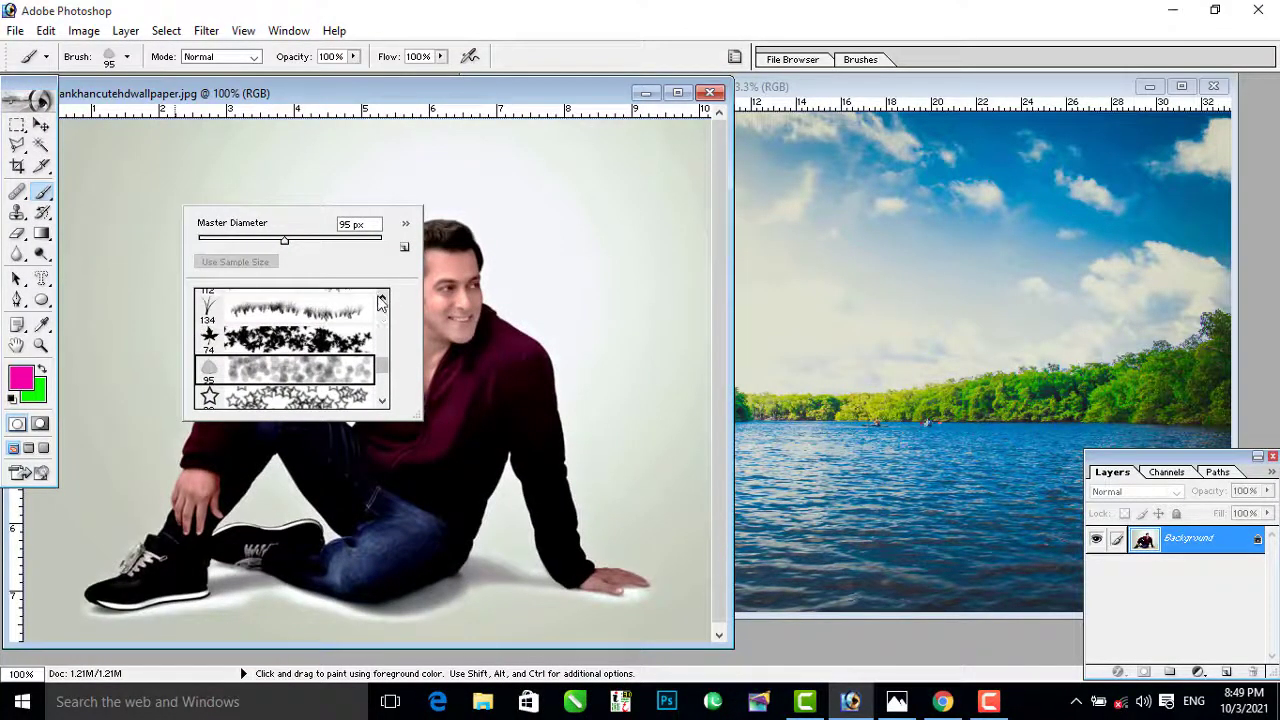
left_click(381, 298)
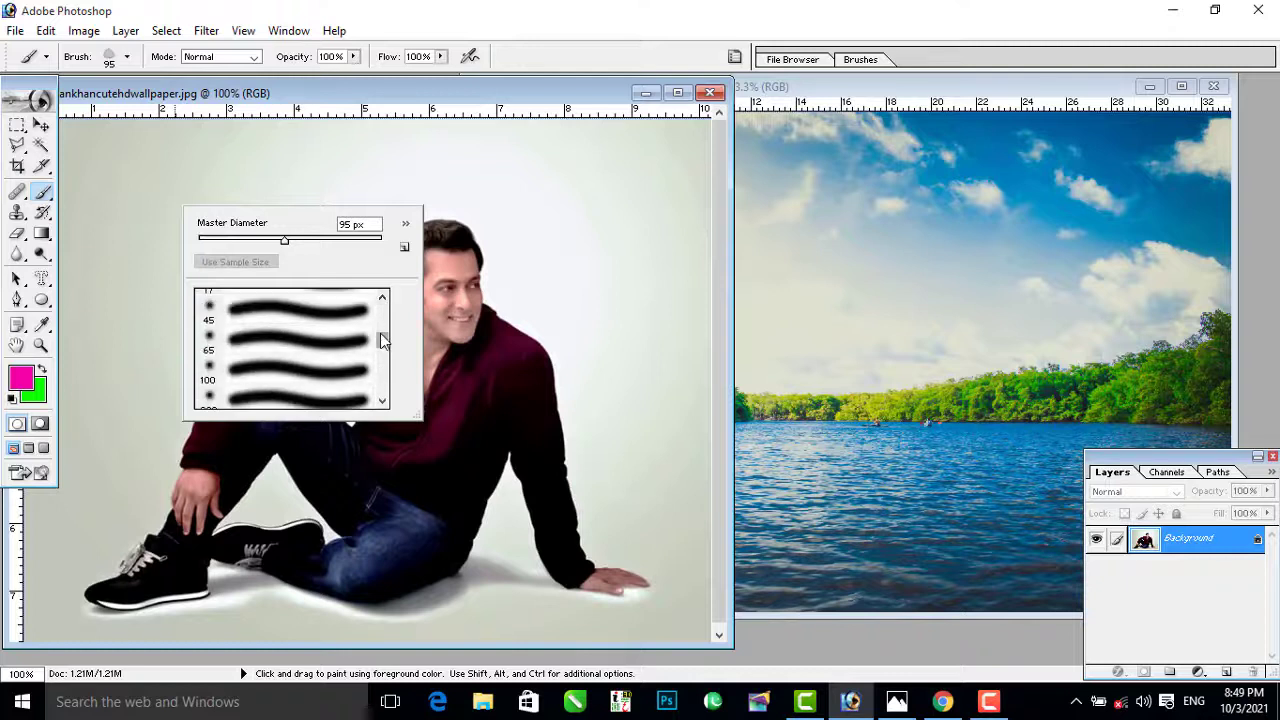
mouse_move(380, 340)
left_mouse_down()
mouse_move(385, 302)
mouse_move(368, 310)
left_mouse_up()
left_click(330, 308)
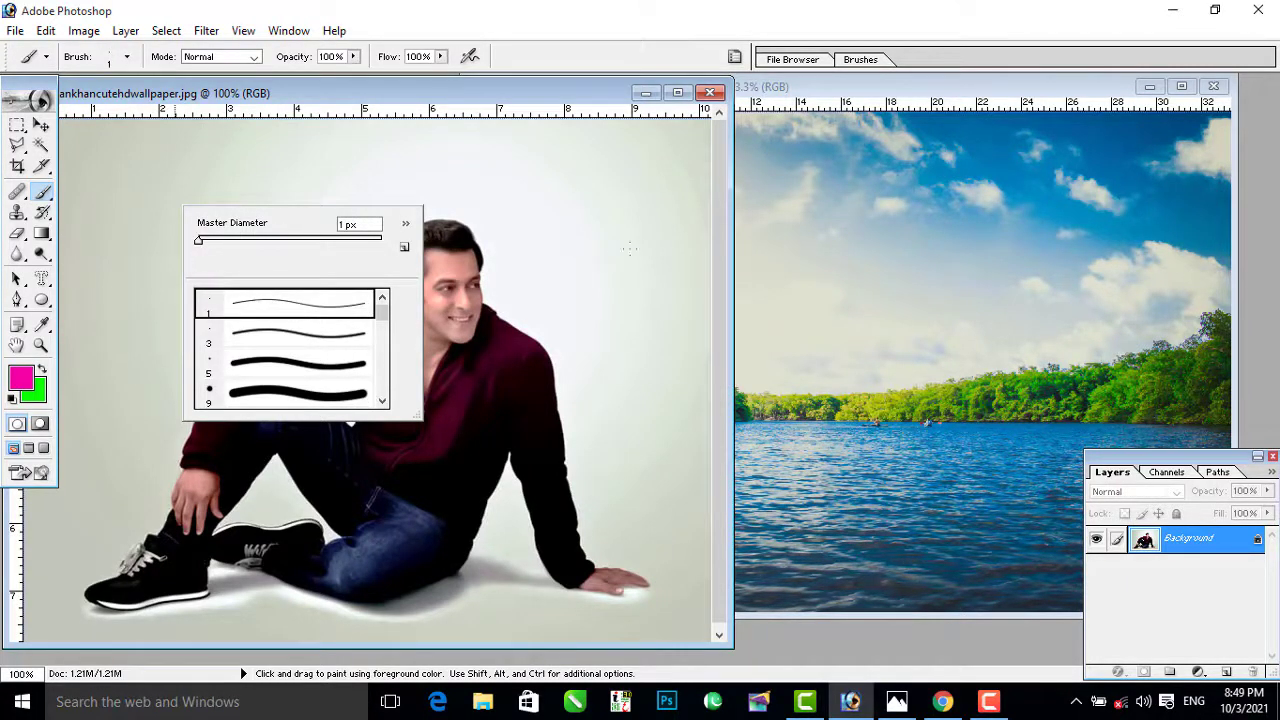
left_click(597, 233)
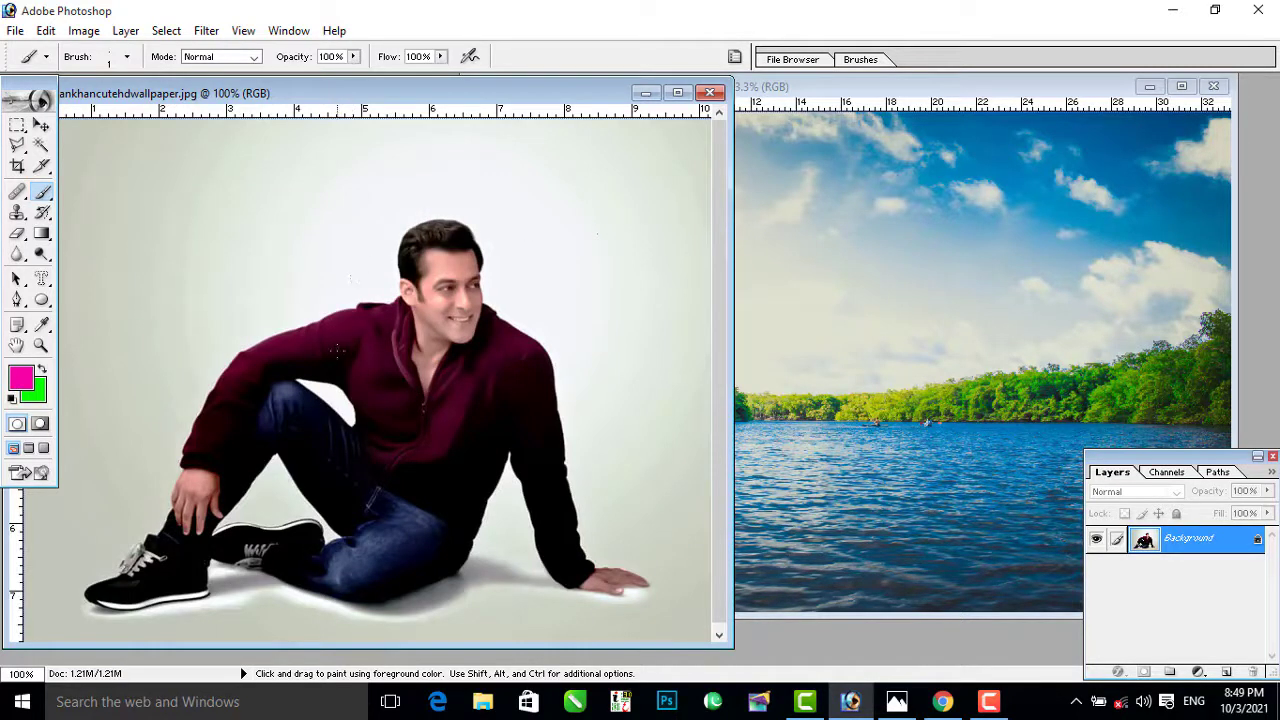
Step: Set the brush's master diameter to 93 px, and test it with a dab on the portrait background that is undone
right_click(301, 241)
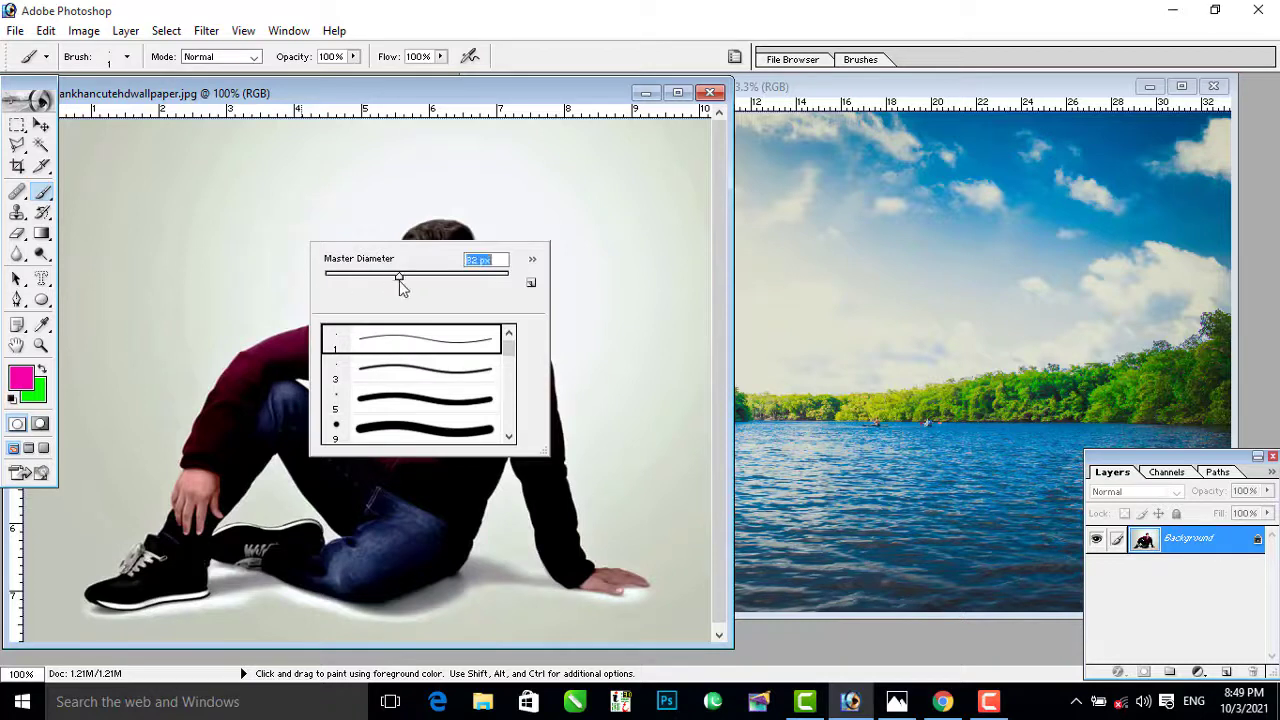
left_click_drag(400, 285, 408, 285)
left_click(237, 250)
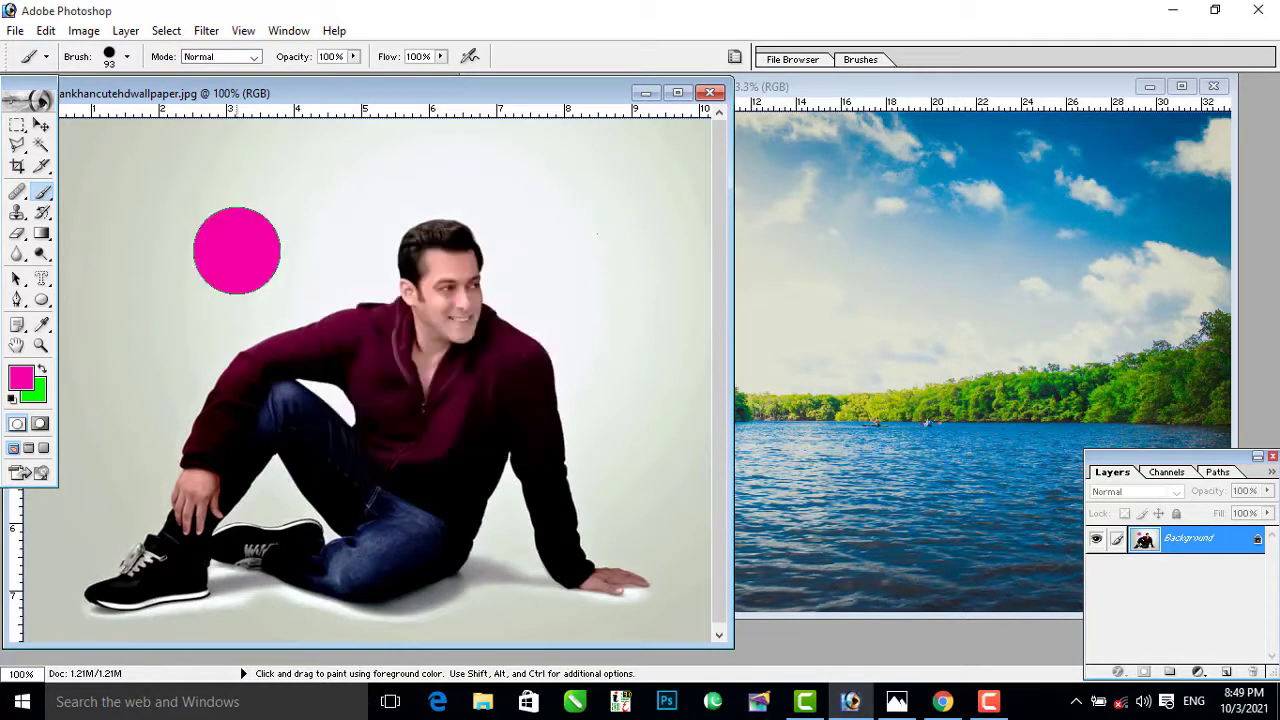
key("ctrl+z")
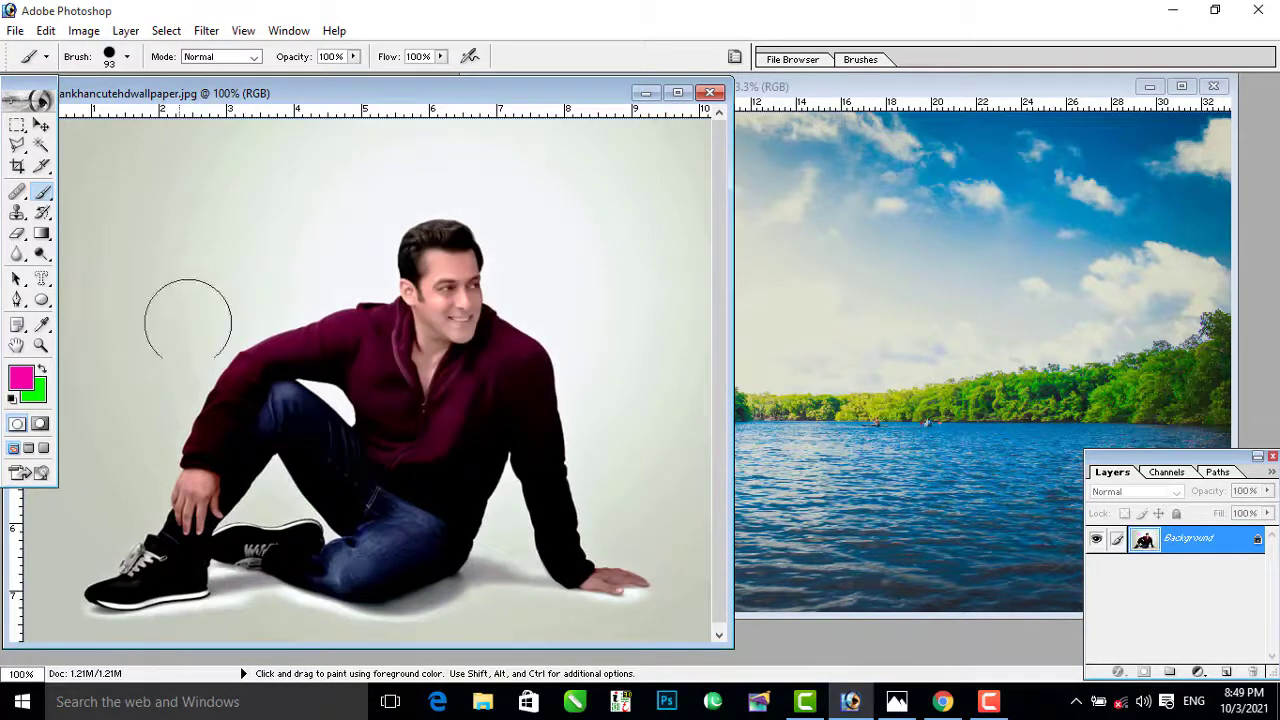
Step: Set the foreground color to bright green 00F545, and try a brush stroke above the man that is undone
left_click(24, 383)
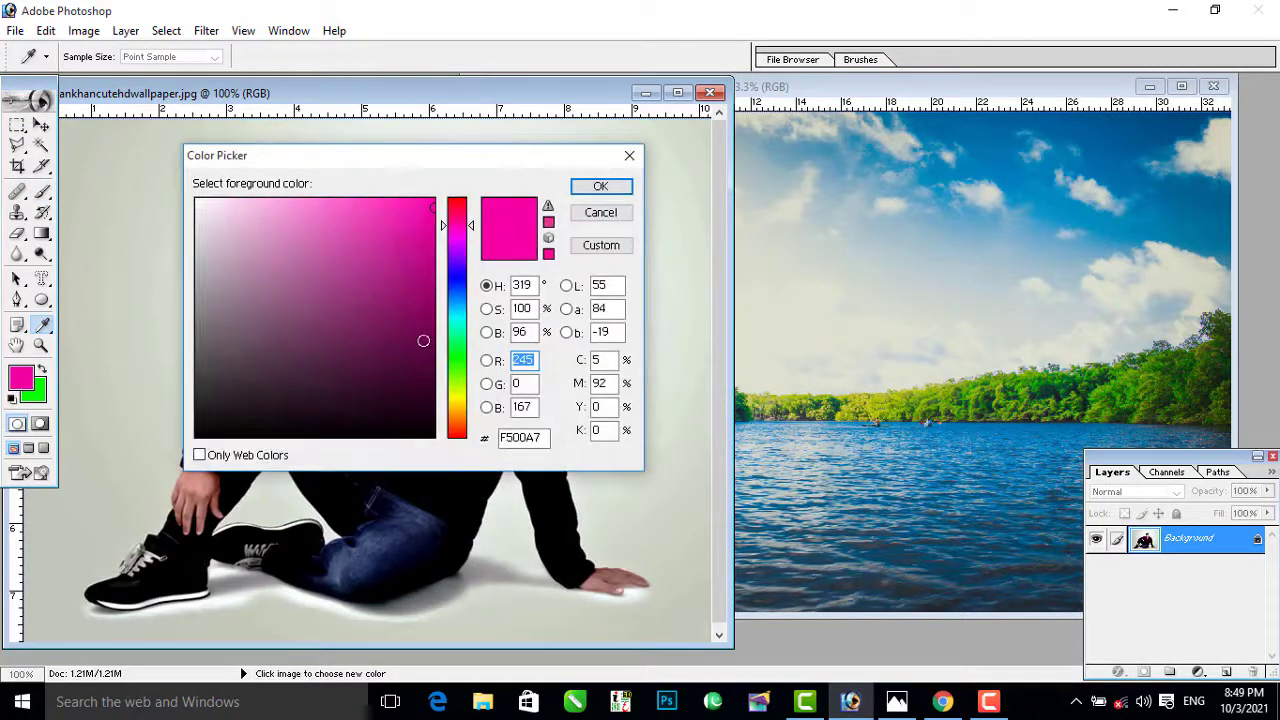
left_click(460, 347)
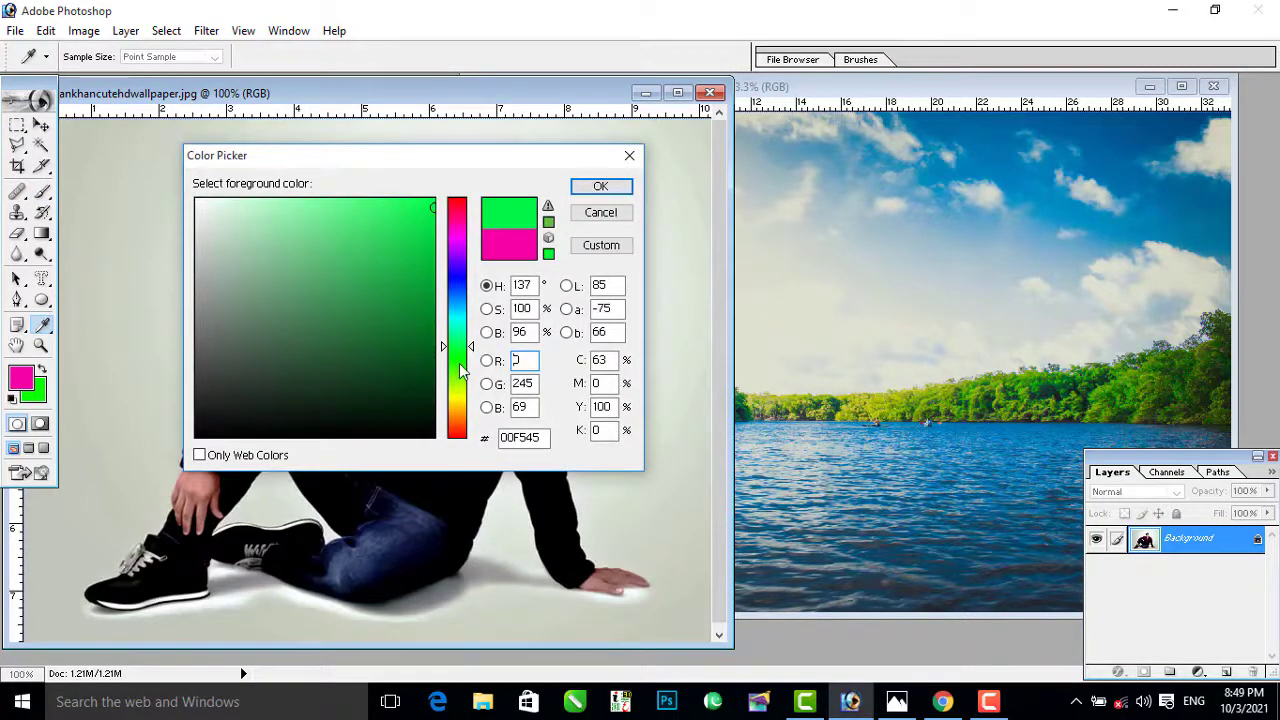
left_click(601, 188)
left_click_drag(390, 208, 337, 200)
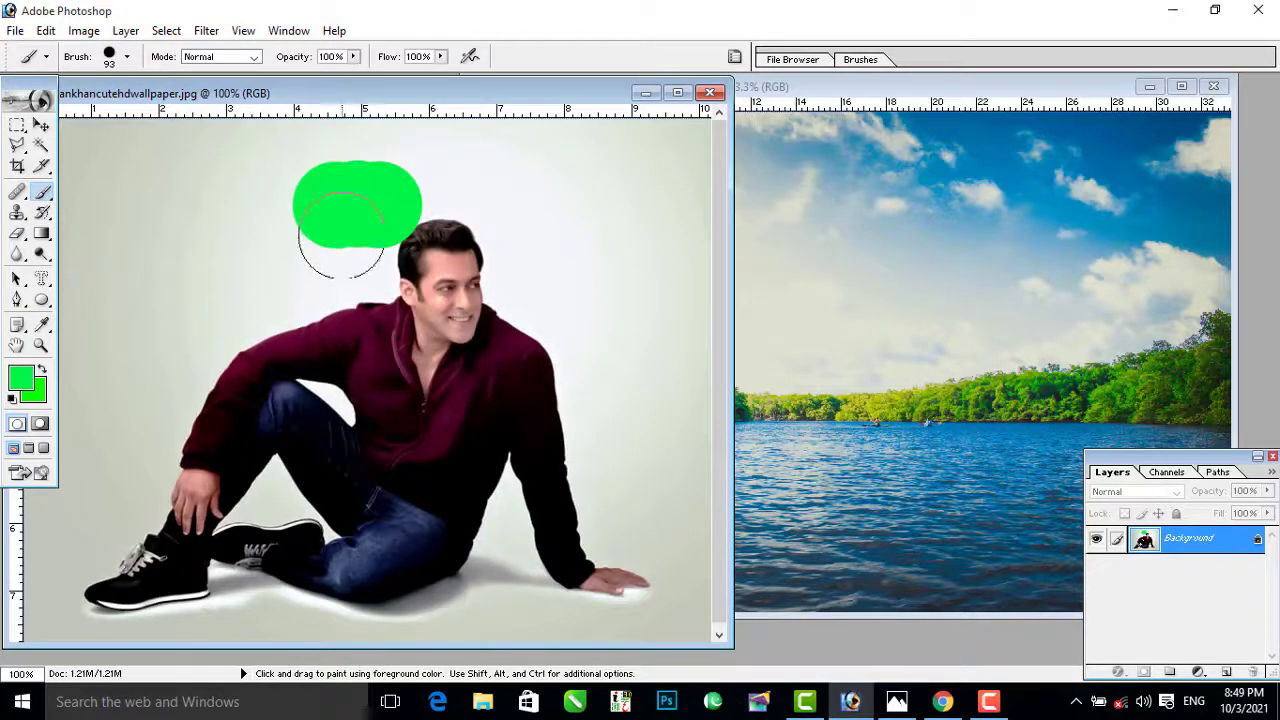
key("ctrl+z")
Step: Set the brush opacity to 29% and the flow to 24%, and try a stroke on the background that is undone
left_click(355, 57)
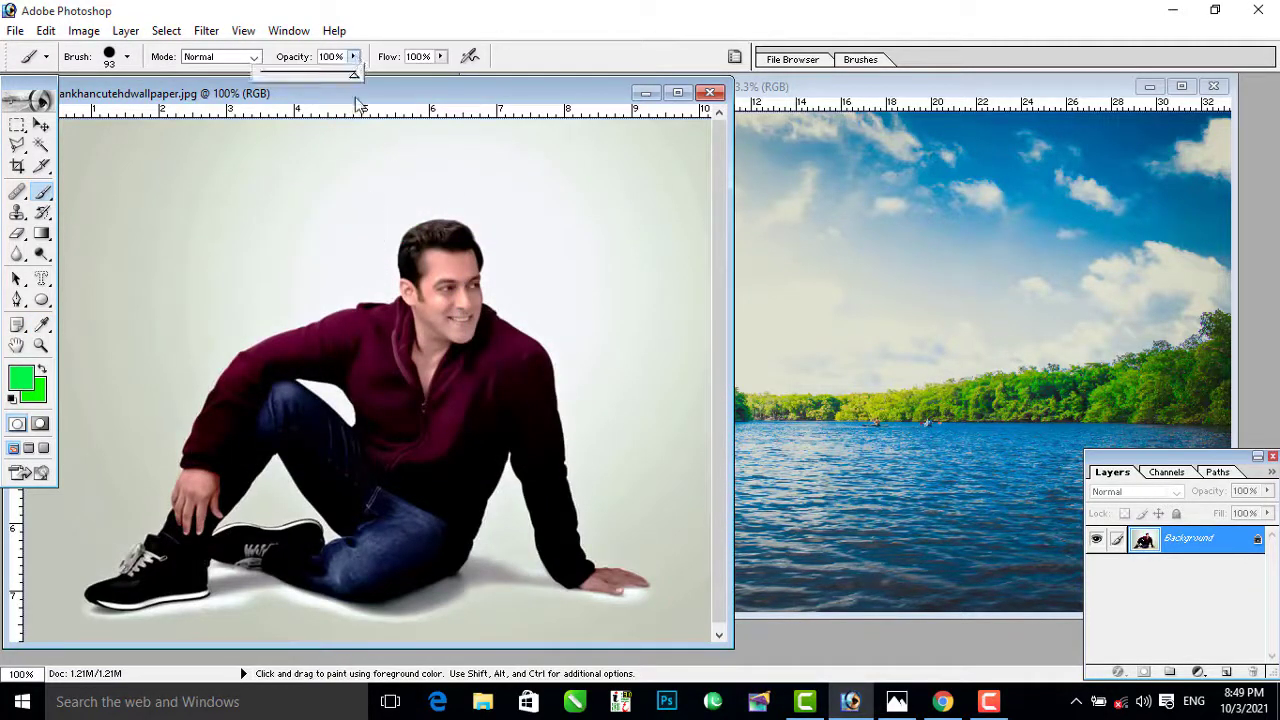
left_click_drag(355, 78, 297, 88)
left_click(440, 57)
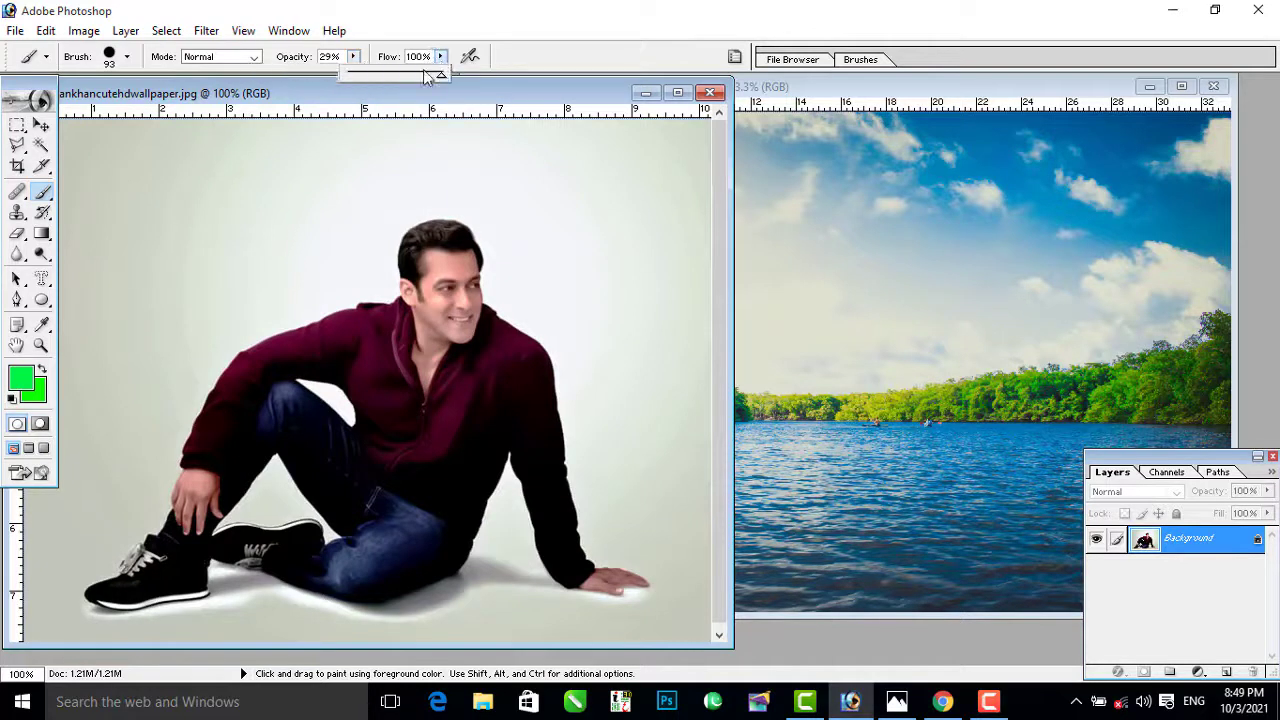
left_click(371, 76)
mouse_move(371, 163)
left_mouse_down()
mouse_move(289, 203)
mouse_move(507, 214)
left_mouse_up()
key("ctrl+z")
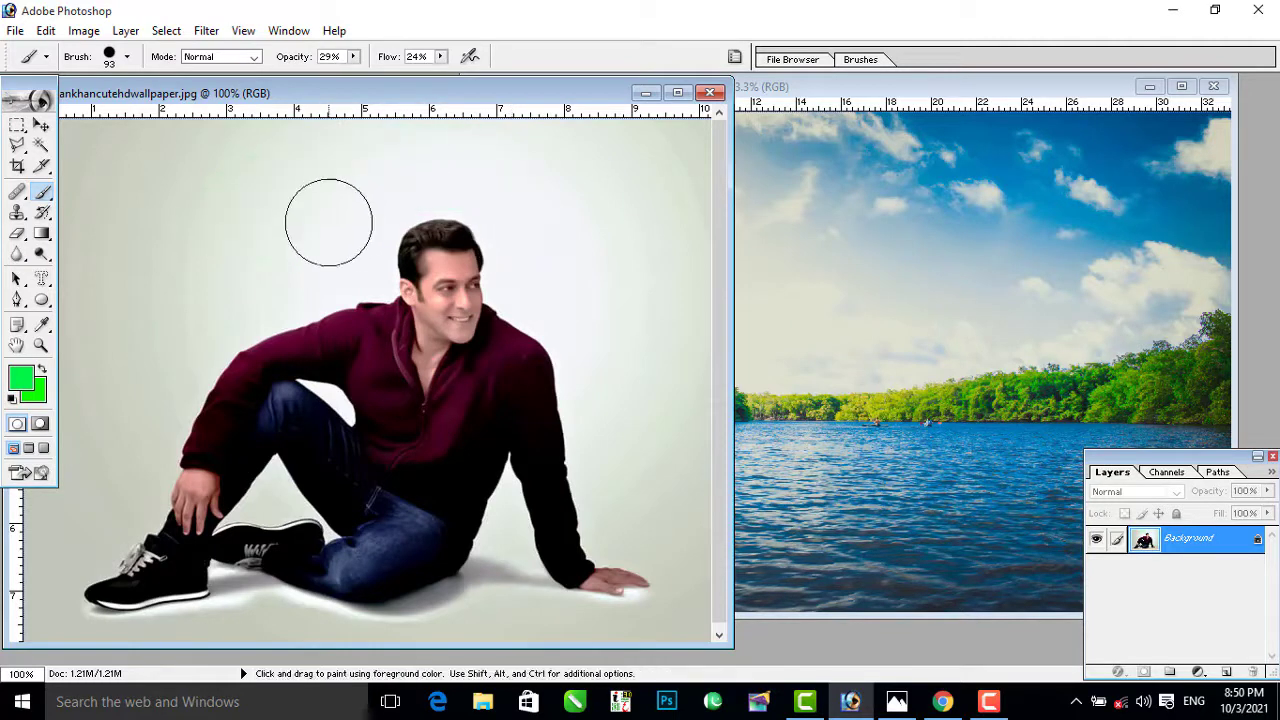
Step: Select the light background around the man with the Magic Wand, adding the outer areas, the gaps between his limbs and the floor shadows
left_click(40, 145)
left_click(263, 229)
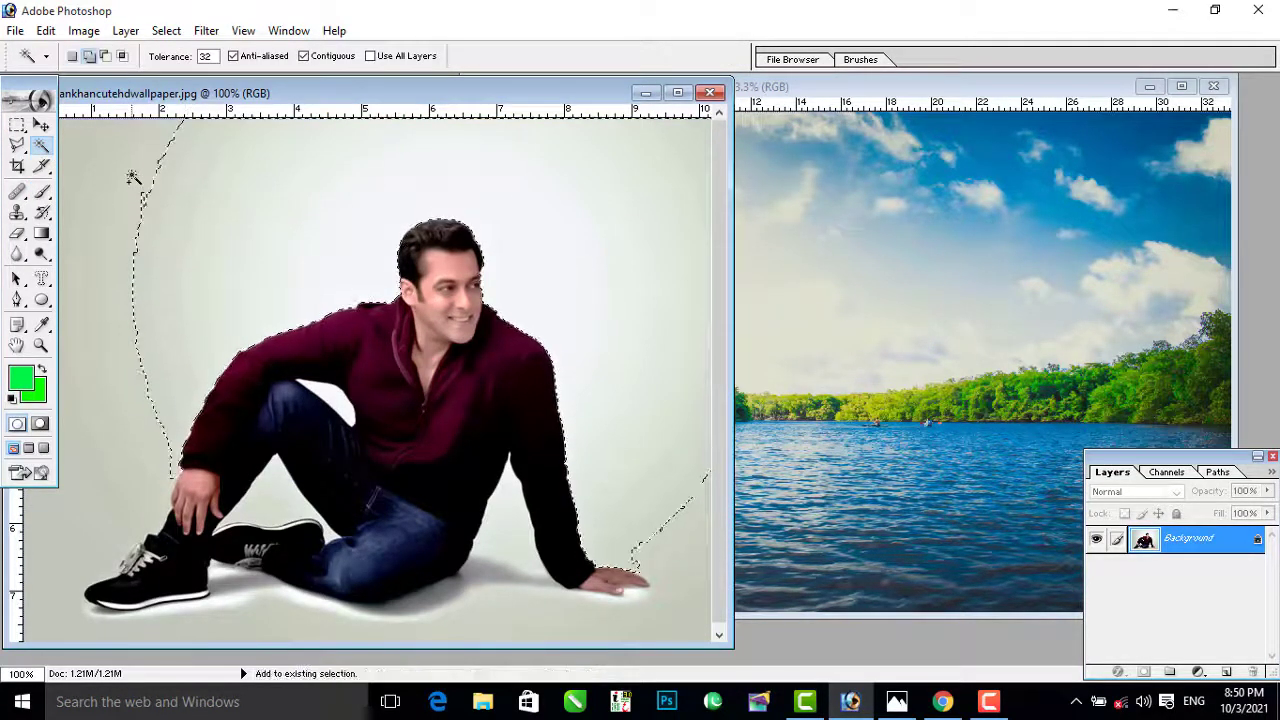
left_click(143, 293, "shift")
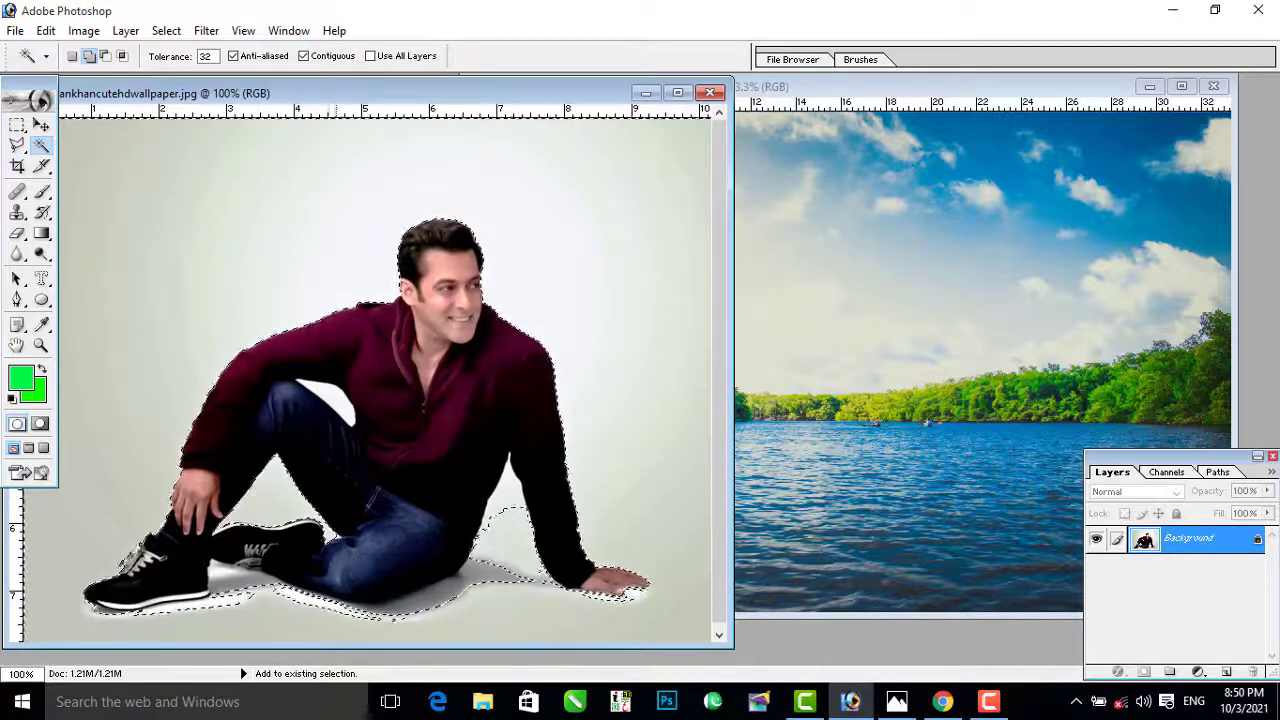
left_click(333, 402, "shift")
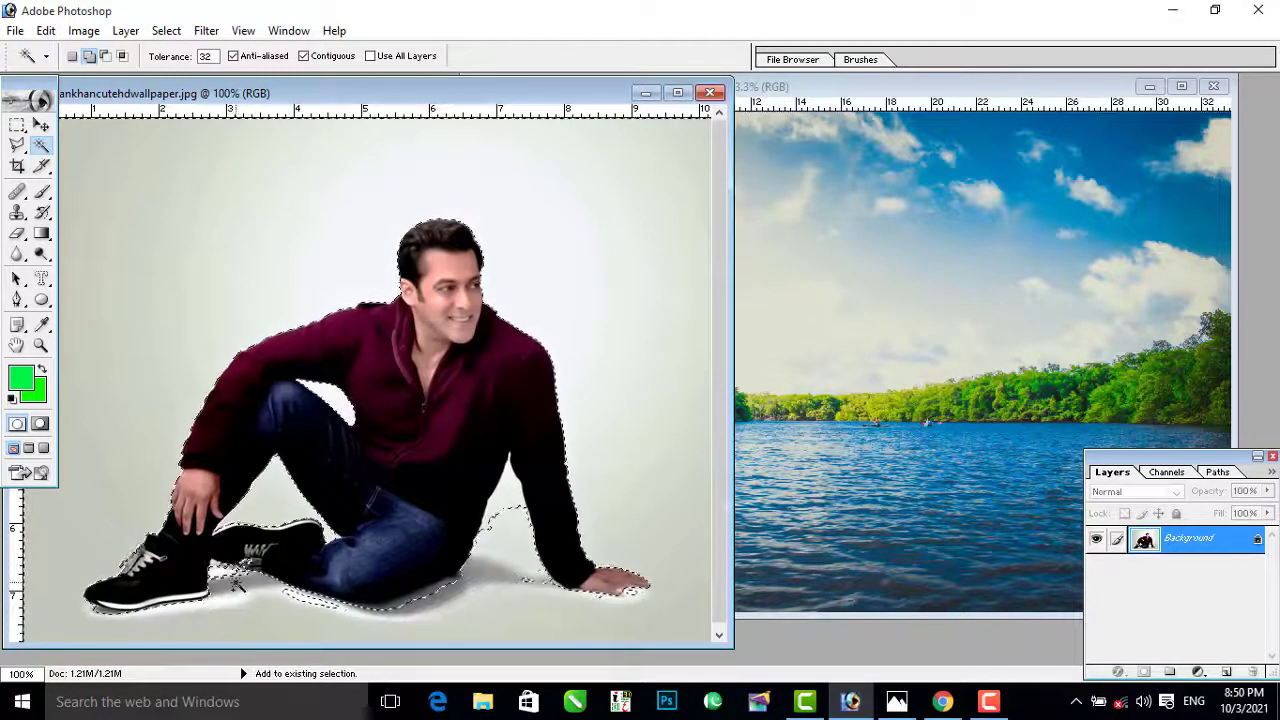
left_click(232, 578, "shift")
left_click(235, 578, "shift")
left_click(512, 540, "shift")
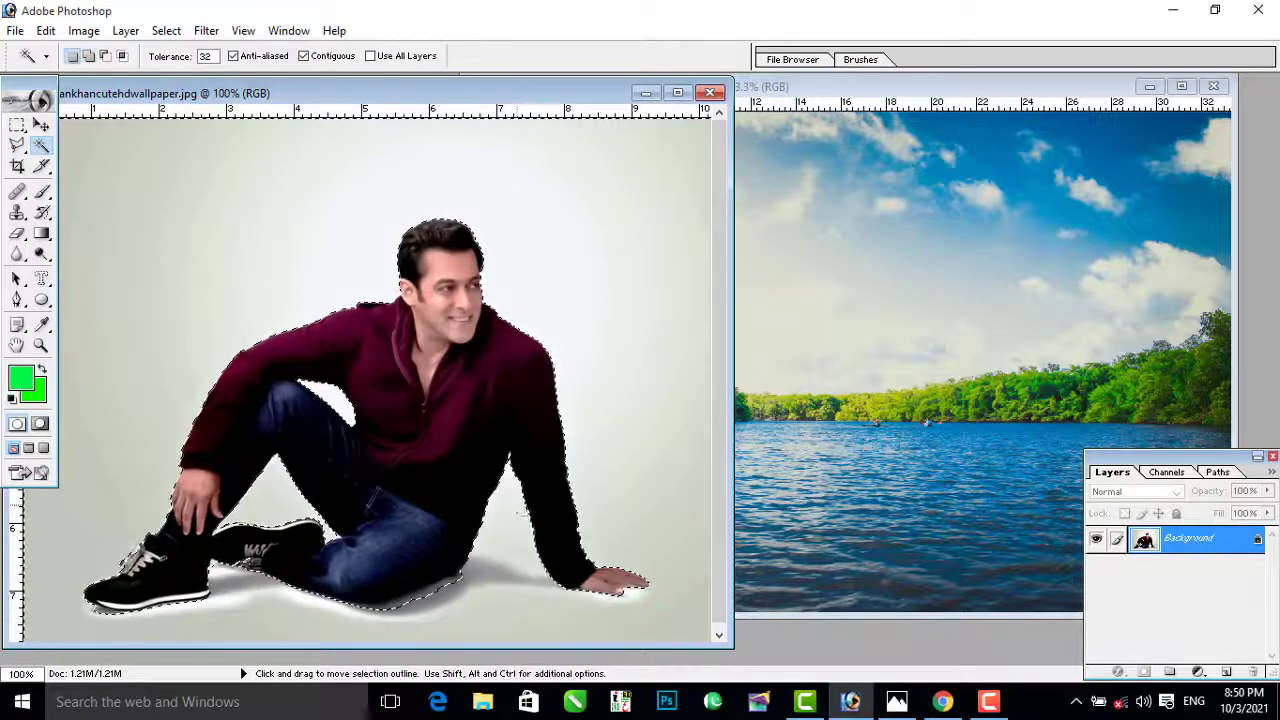
Step: Paint translucent green with the Brush tool over the selected background above, beside and below the man
left_click(41, 193)
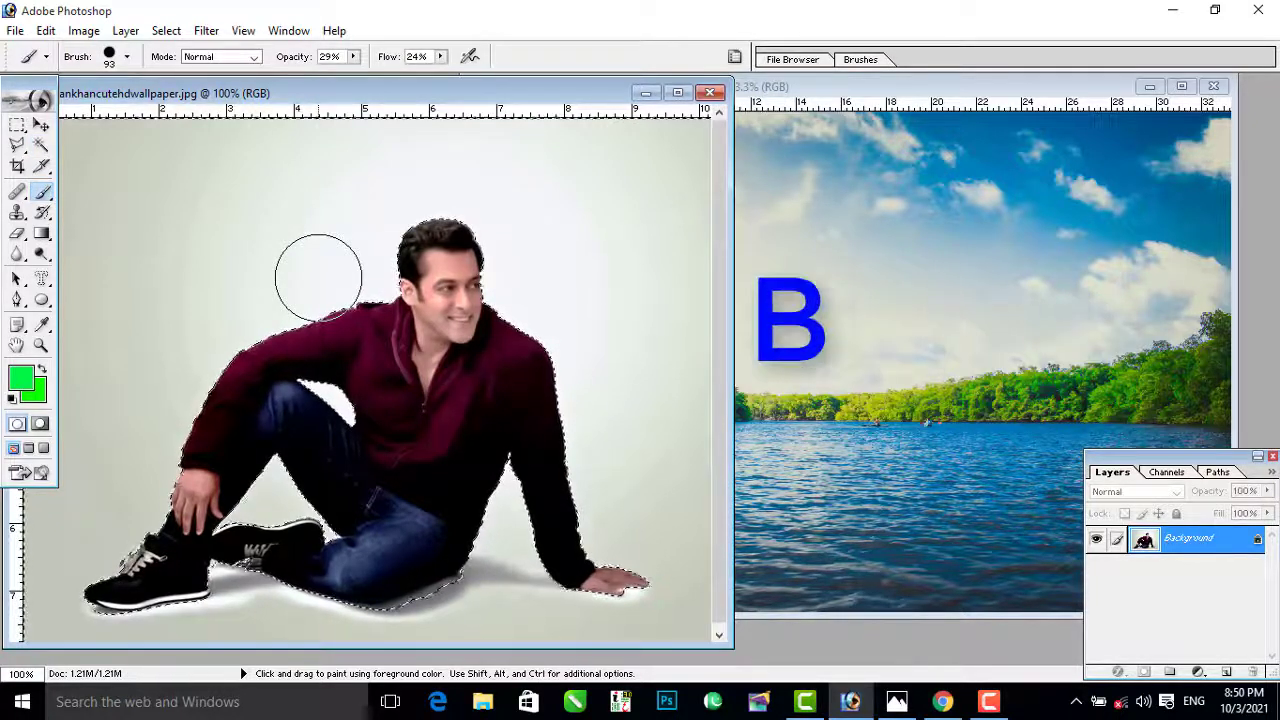
mouse_move(403, 166)
left_mouse_down()
mouse_move(374, 269)
mouse_move(280, 364)
mouse_move(459, 285)
mouse_move(409, 262)
mouse_move(551, 195)
mouse_move(464, 400)
mouse_move(646, 328)
mouse_move(609, 288)
mouse_move(527, 482)
left_mouse_up()
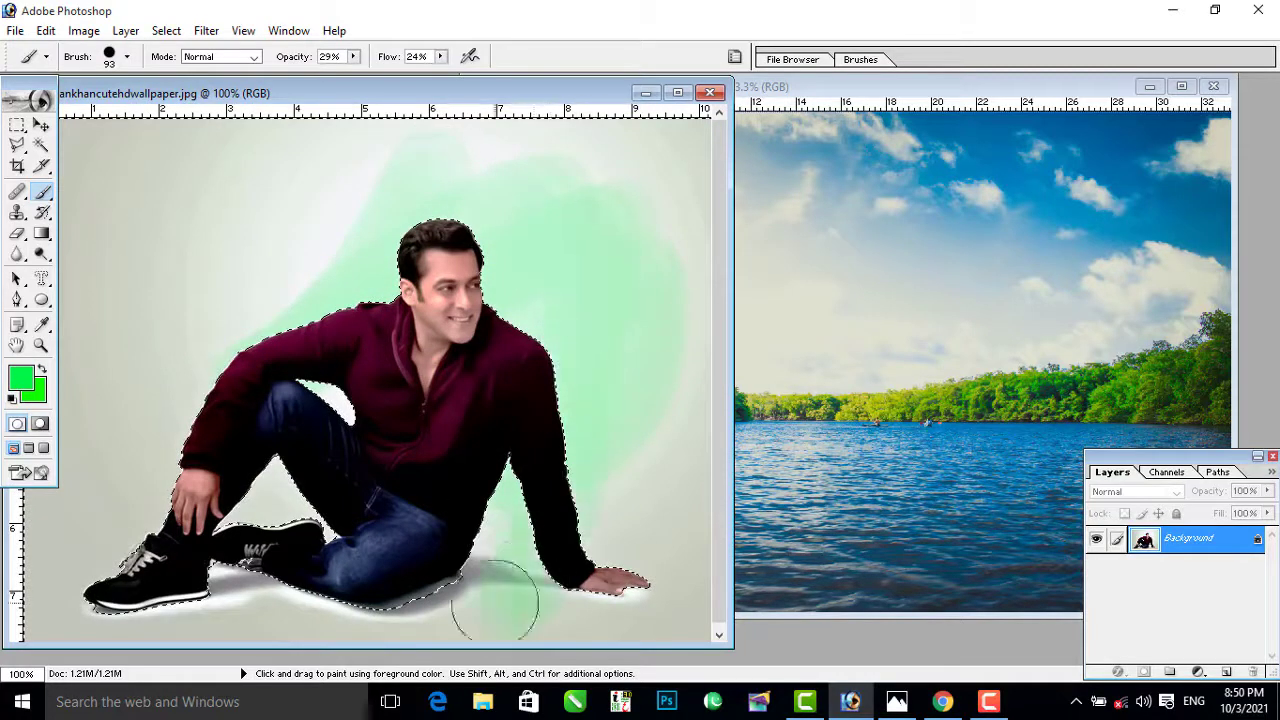
mouse_move(495, 600)
left_mouse_down()
mouse_move(460, 553)
mouse_move(310, 598)
mouse_move(203, 600)
mouse_move(460, 628)
mouse_move(448, 640)
mouse_move(675, 625)
mouse_move(595, 628)
mouse_move(698, 565)
mouse_move(515, 556)
mouse_move(688, 348)
mouse_move(626, 515)
mouse_move(608, 417)
mouse_move(680, 253)
mouse_move(680, 175)
mouse_move(506, 143)
mouse_move(578, 162)
mouse_move(610, 249)
mouse_move(650, 208)
left_mouse_up()
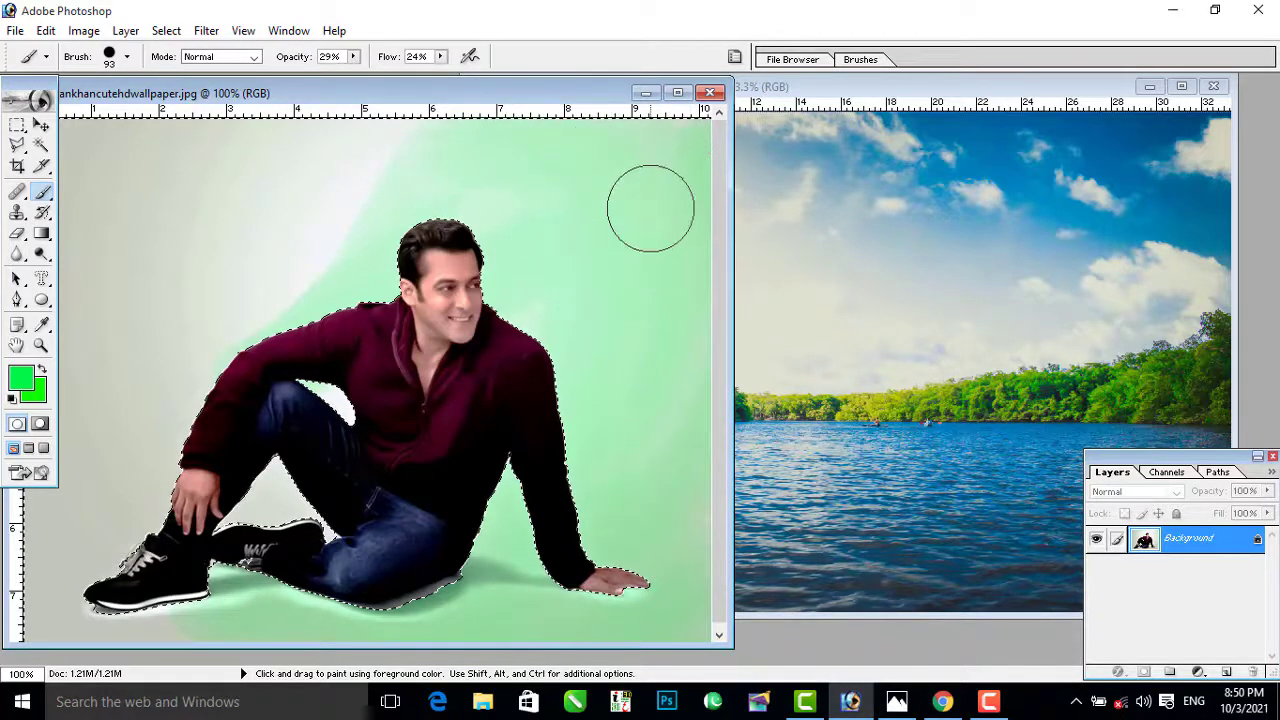
left_click_drag(491, 230, 520, 333)
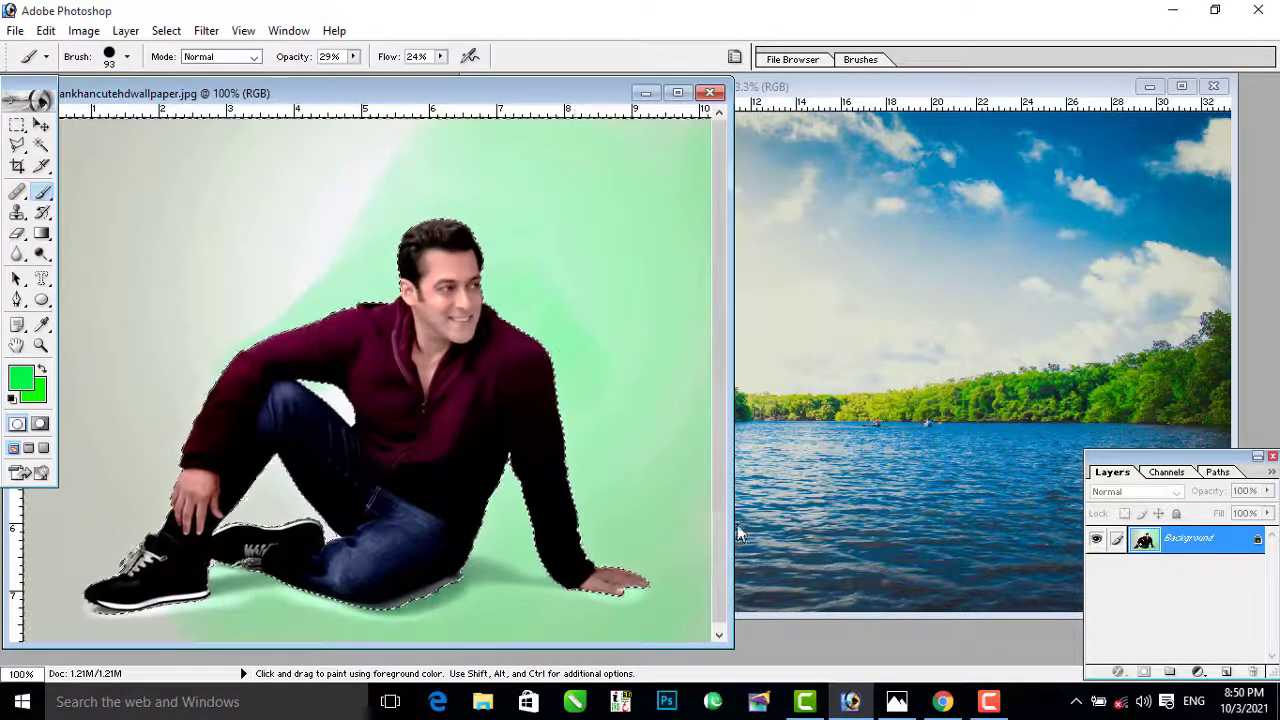
Step: Undo the translucent green painting and set the brush opacity and flow to 100%
key("ctrl+z")
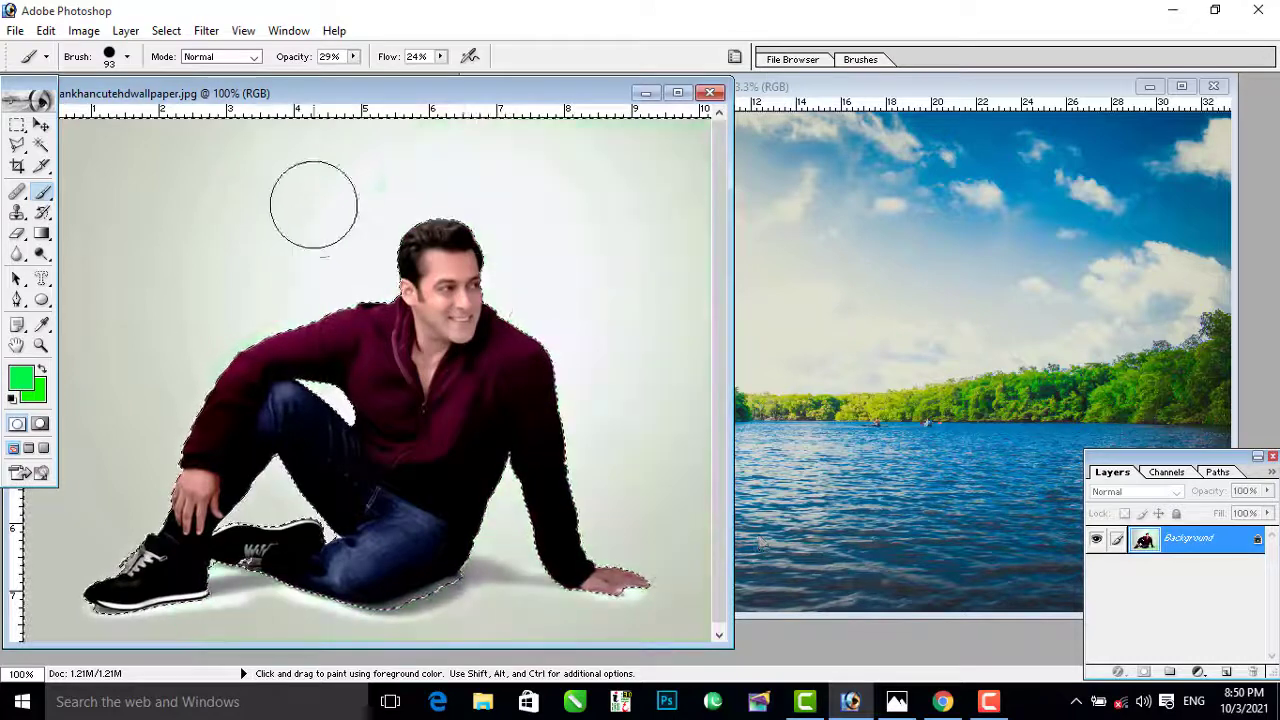
left_click(353, 56)
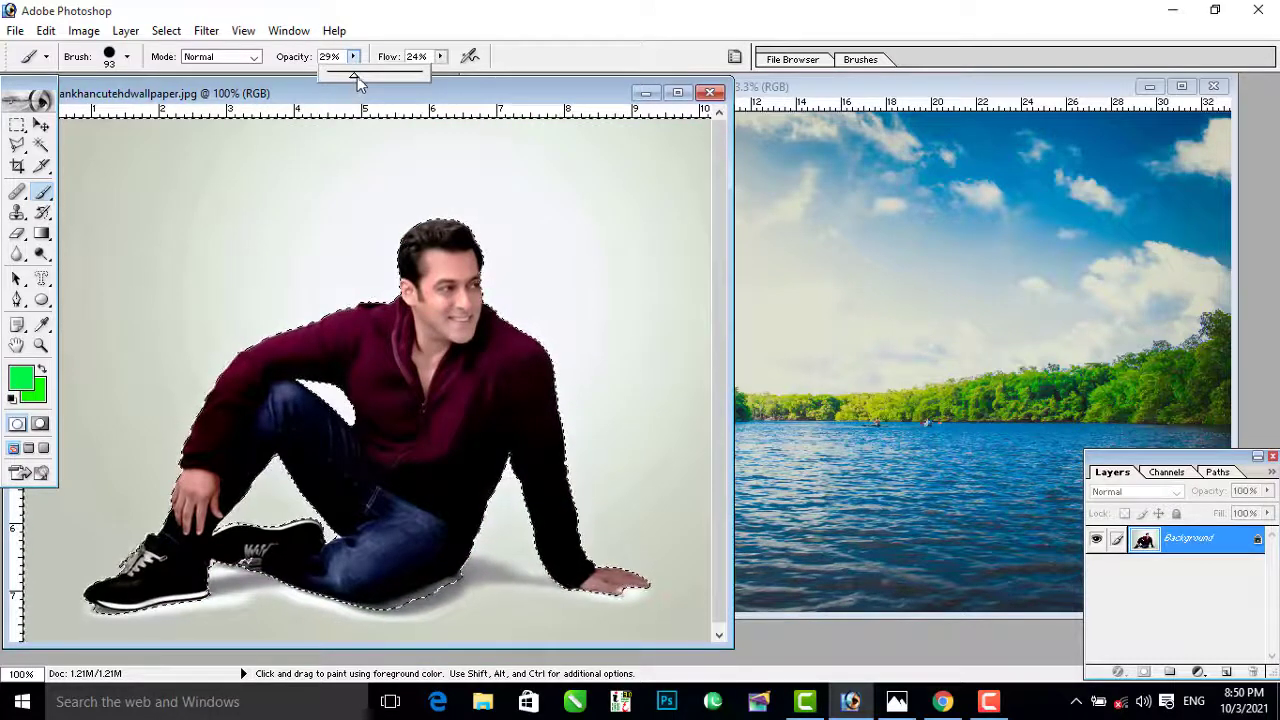
left_click_drag(357, 76, 512, 76)
left_click(440, 56)
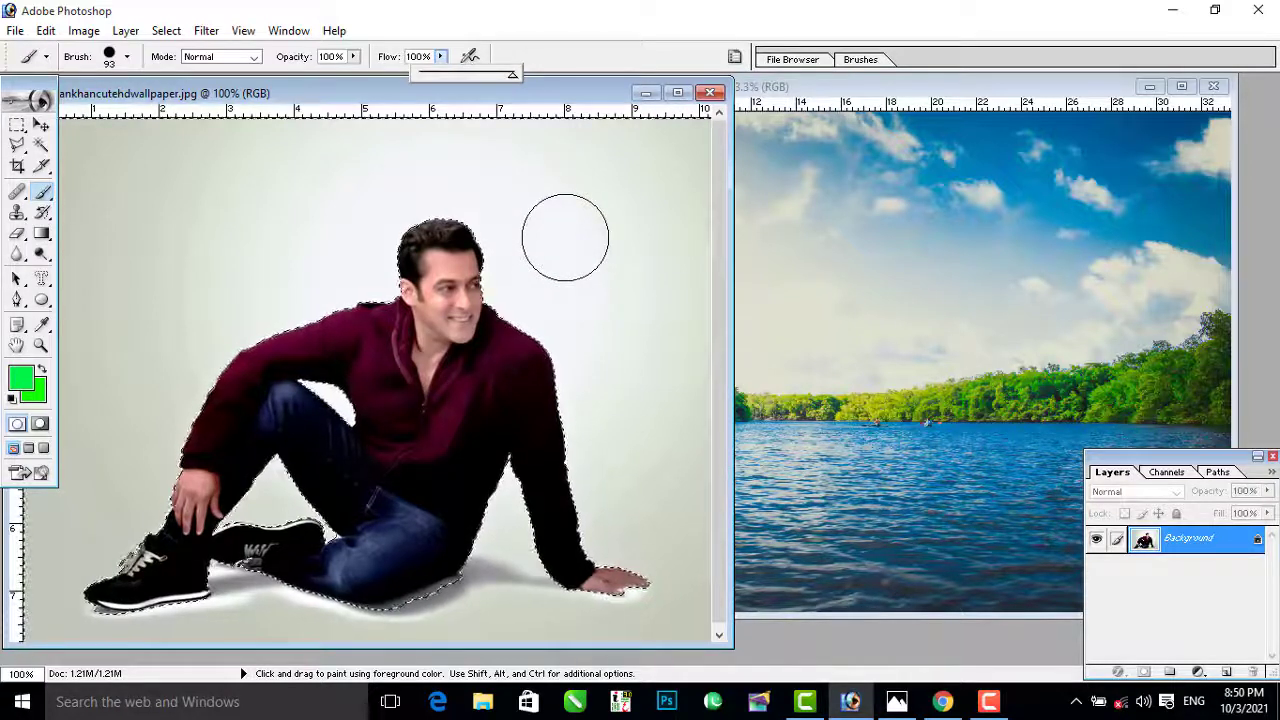
Step: Paint the selected background around the man solid green, enlarging the brush to 1000 px
mouse_move(628, 205)
left_mouse_down()
mouse_move(675, 155)
mouse_move(510, 228)
mouse_move(640, 290)
mouse_move(595, 435)
mouse_move(590, 600)
mouse_move(695, 420)
mouse_move(665, 480)
mouse_move(675, 600)
mouse_move(450, 560)
mouse_move(250, 400)
left_mouse_up()
key("bracketright")
key("bracketright")
key("bracketright")
key("bracketright")
key("bracketright")
key("bracketright")
key("bracketright")
key("bracketright")
key("bracketright")
key("bracketright")
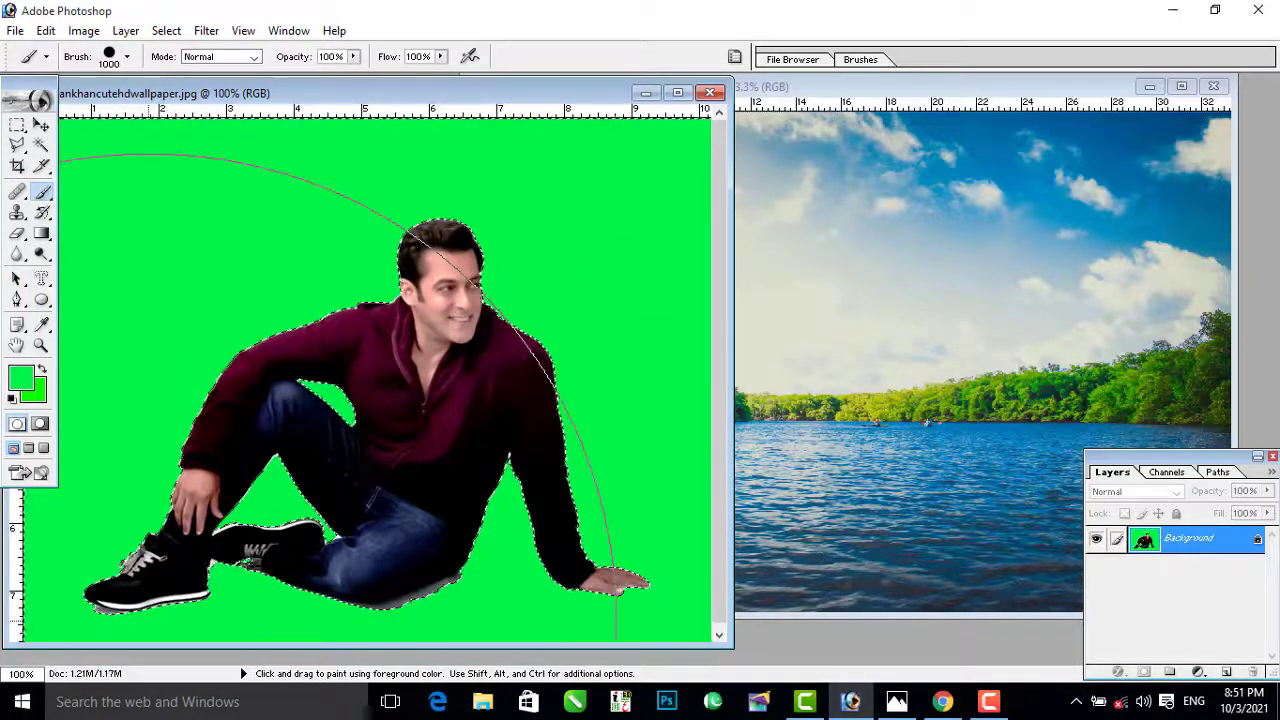
Step: Reduce the brush size to 400 px and maximize the portrait's document window
key("bracketleft")
key("bracketleft")
key("bracketleft")
key("bracketleft")
key("bracketleft")
key("bracketleft")
left_click(677, 92)
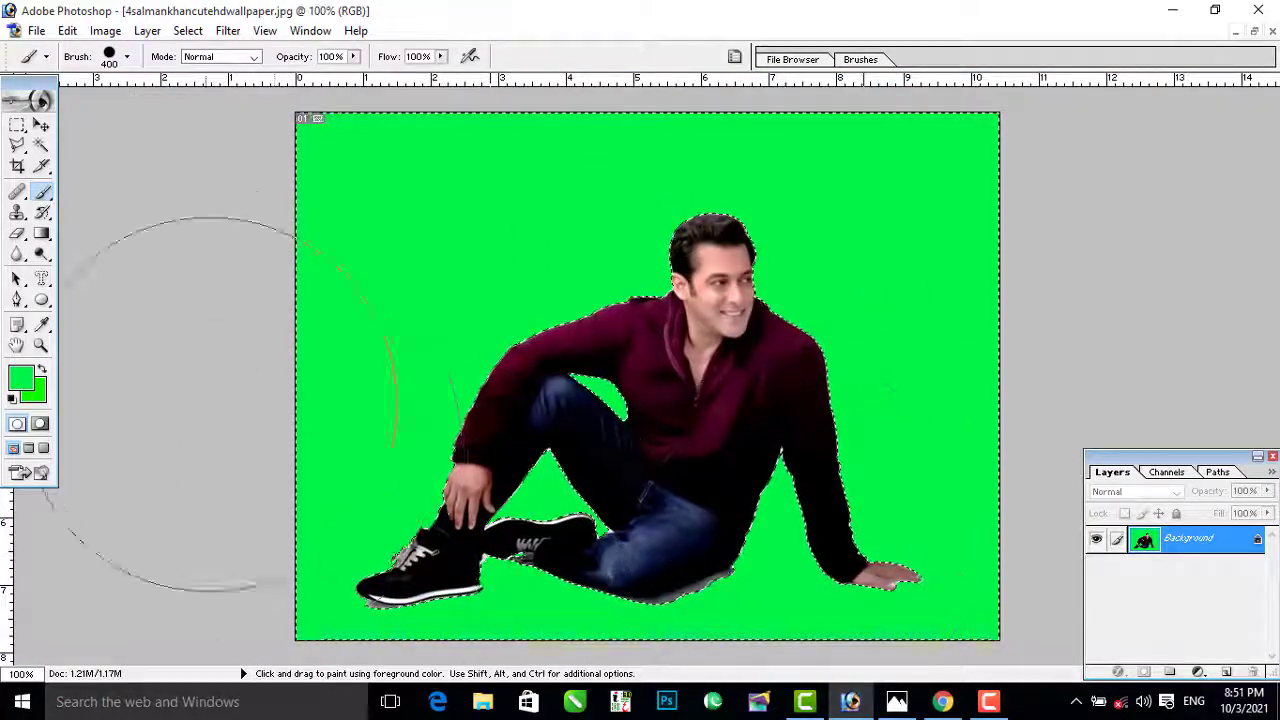
Step: Set the foreground color to magenta F500D0 and return to the Brush tool
key("i")
left_click(20, 378)
left_click(462, 233)
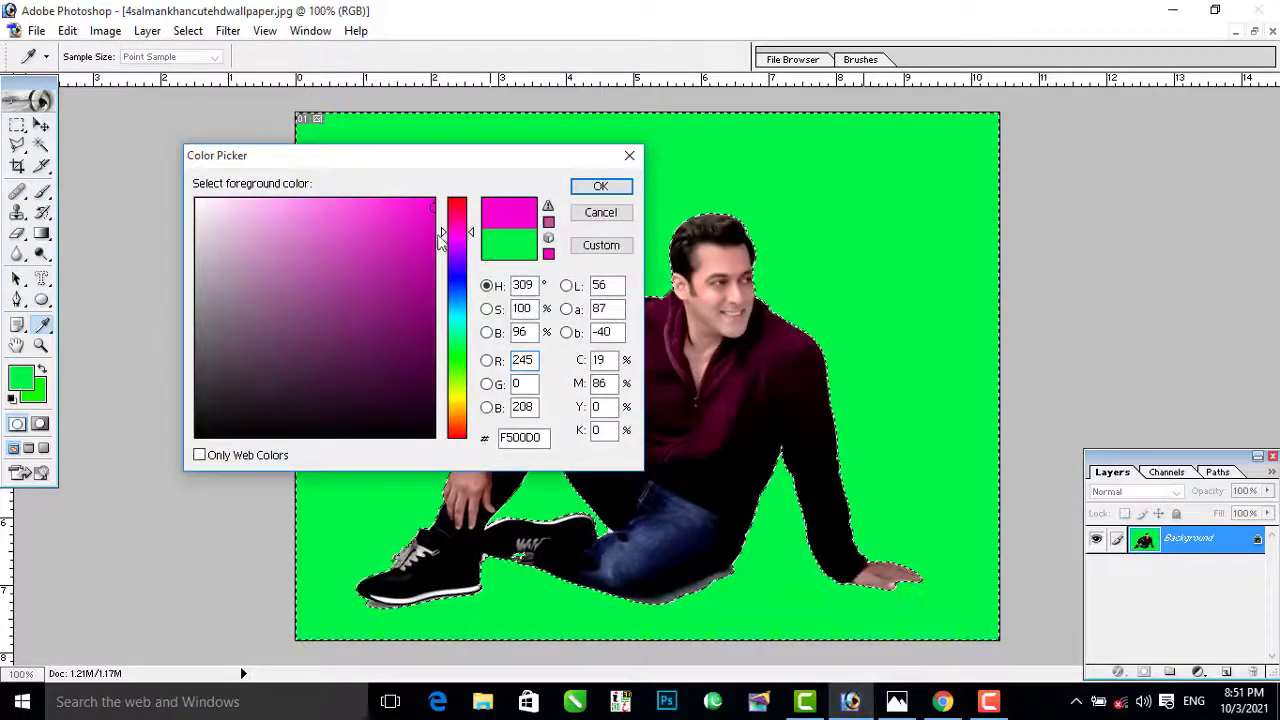
key("Return")
key("b")
Step: Try painting the selected background around the man magenta, and undo back to the original photo
left_click(640, 205)
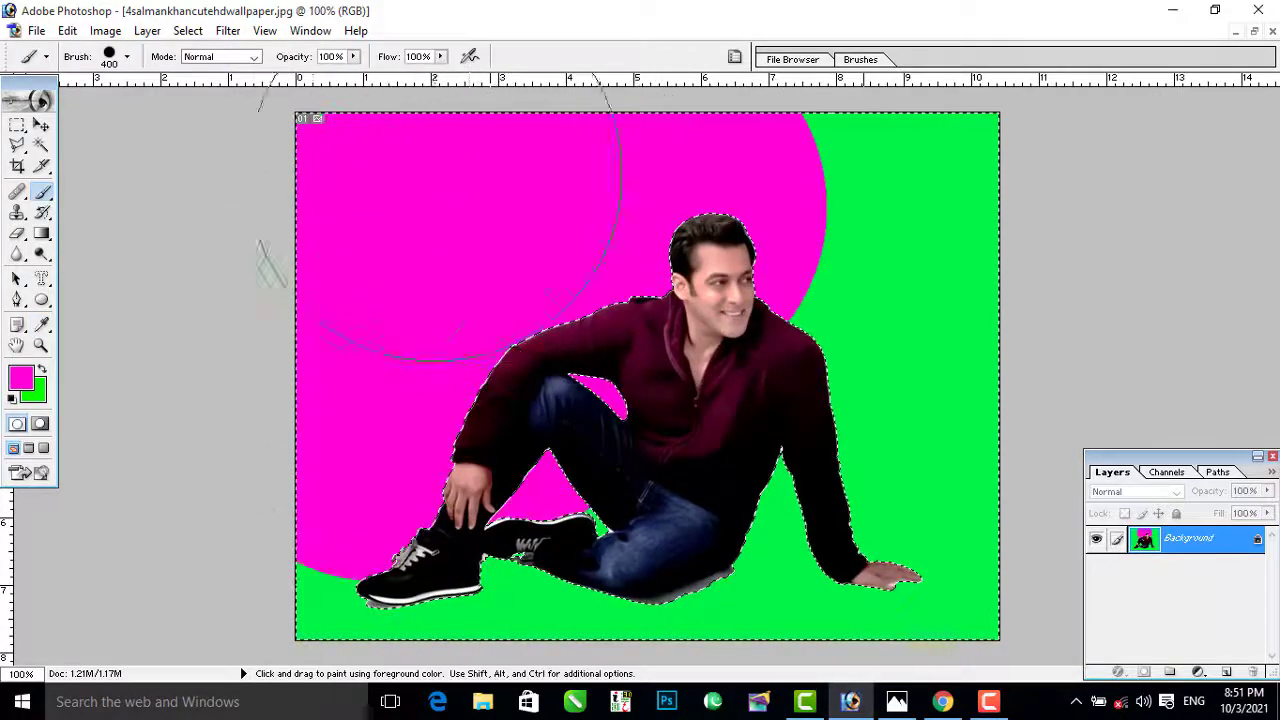
left_click(385, 480)
mouse_move(912, 318)
left_mouse_down()
mouse_move(889, 245)
mouse_move(749, 224)
left_mouse_up()
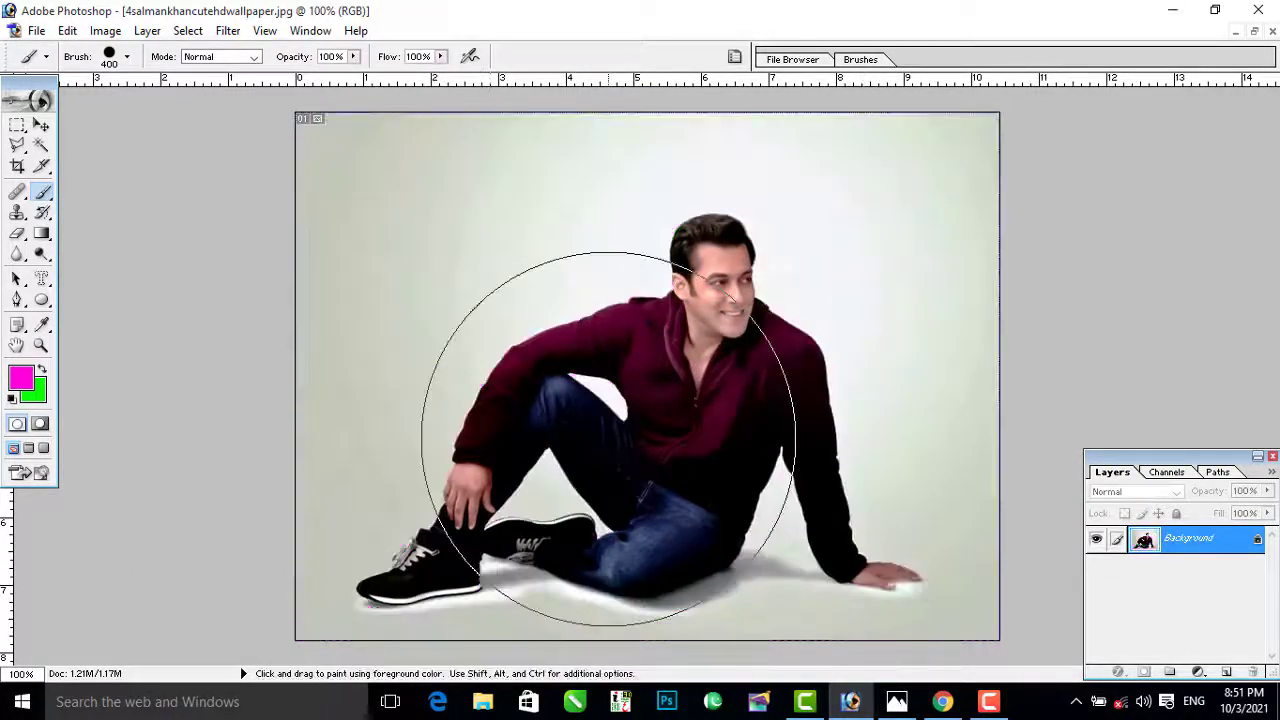
Step: Select the light background again with the Magic Wand, adding the gaps between the man's limbs and the floor areas
left_click(41, 145)
left_click(400, 250)
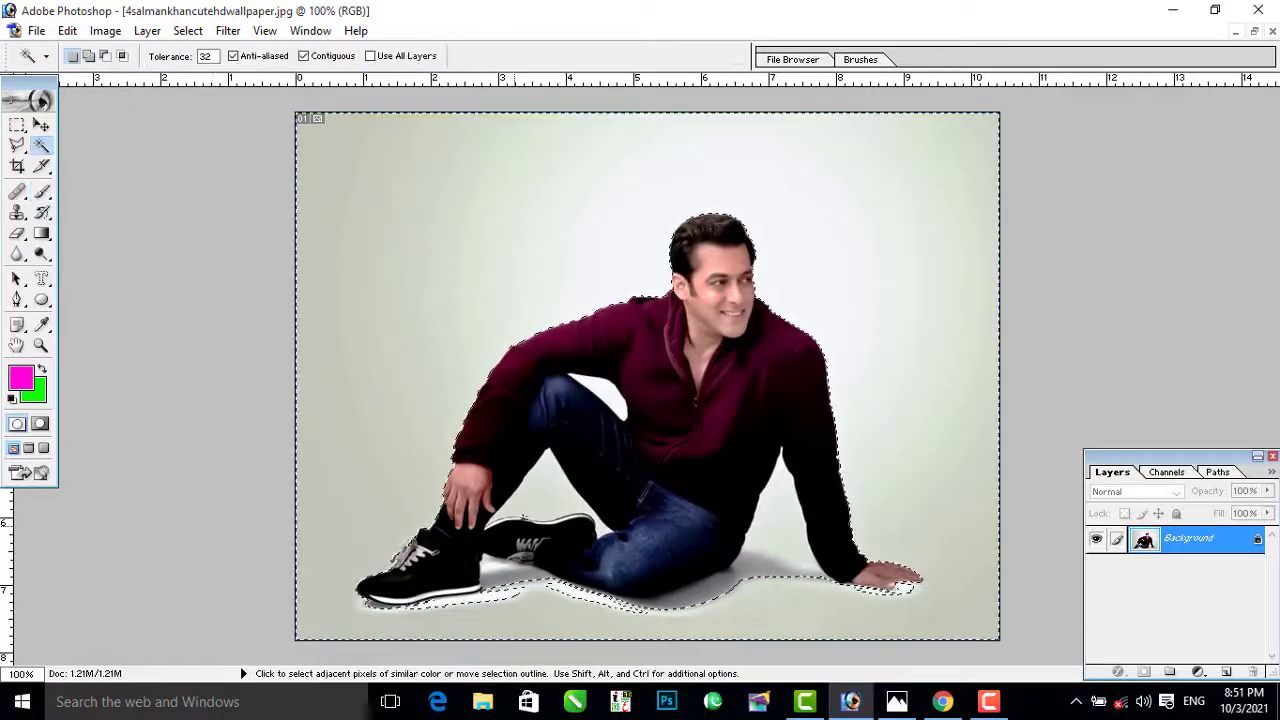
left_click(523, 503, "shift")
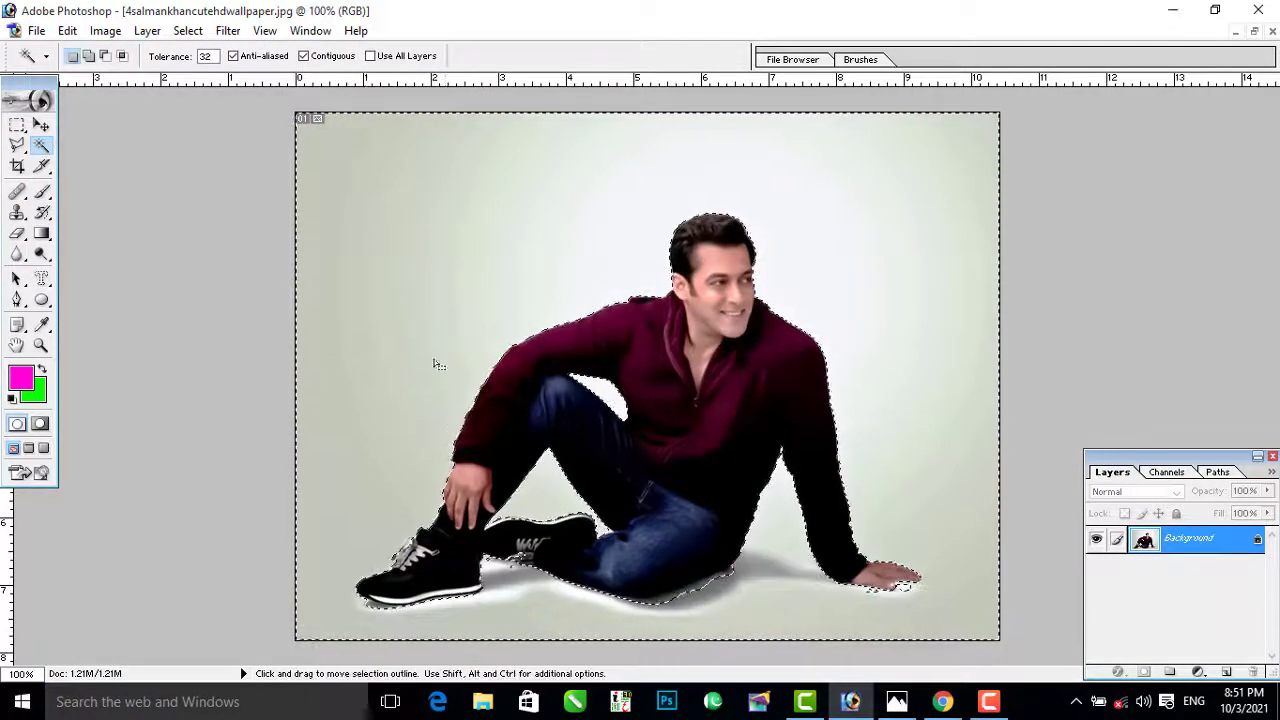
Step: Choose the 134 px grass brush and paint multicolored grass along the ground and beside the man
key("b")
right_click(500, 287)
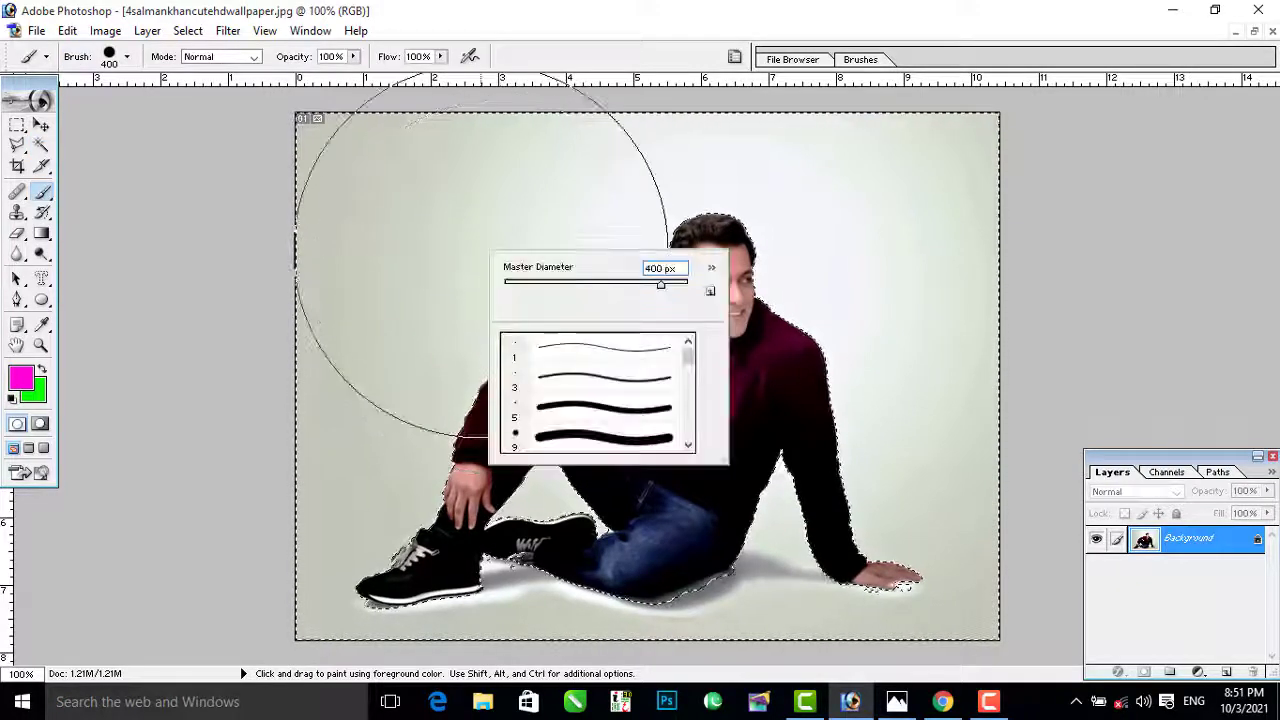
left_click(601, 410)
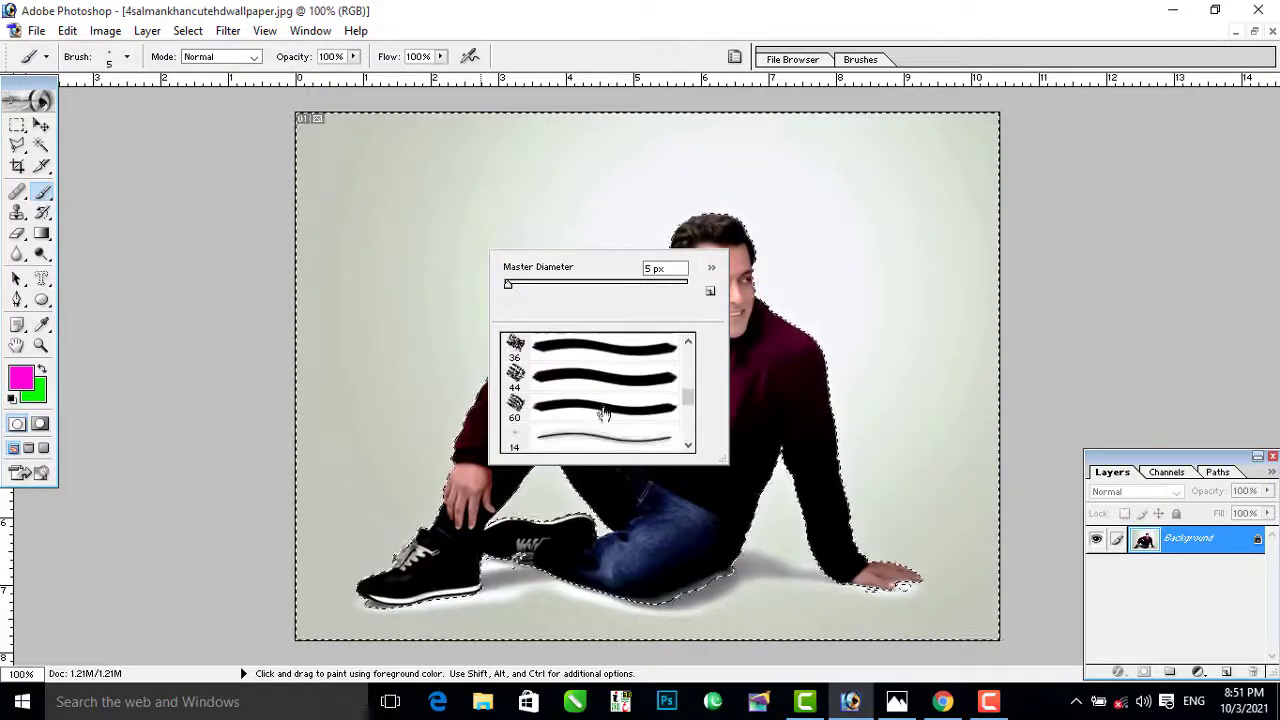
left_click(617, 407)
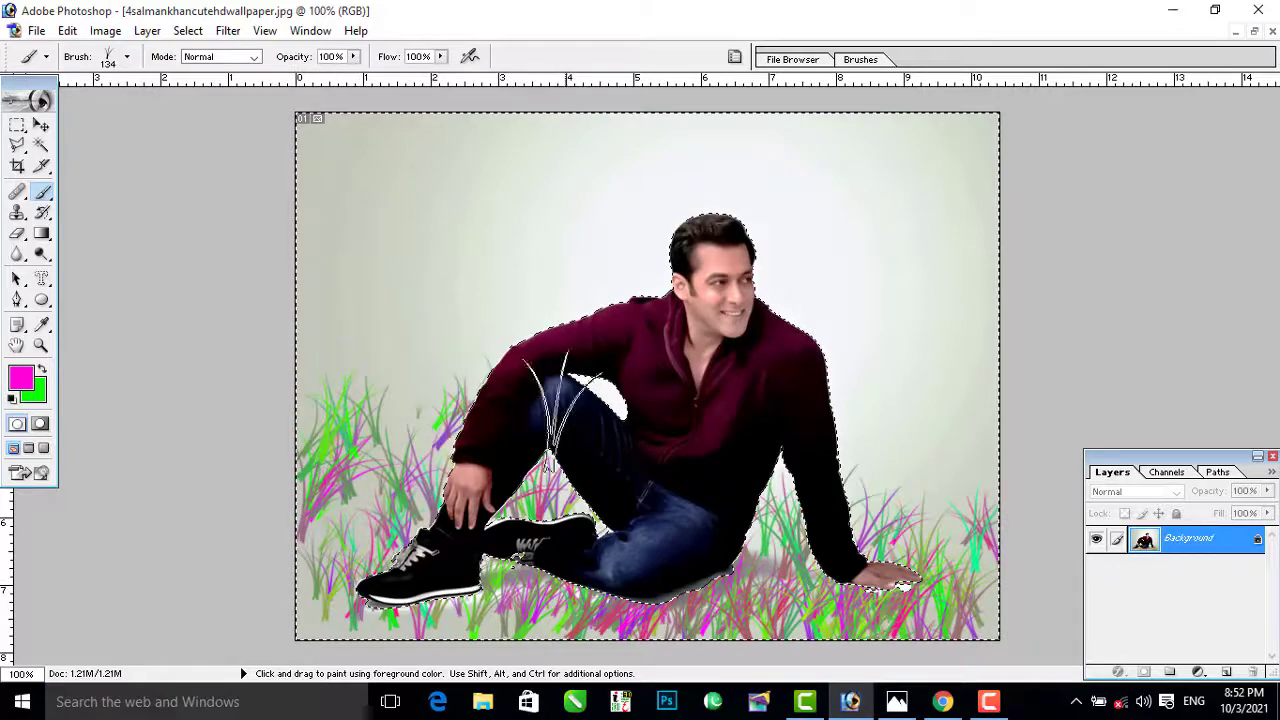
mouse_move(563, 405)
left_mouse_down()
mouse_move(965, 436)
mouse_move(925, 465)
mouse_move(950, 500)
left_mouse_up()
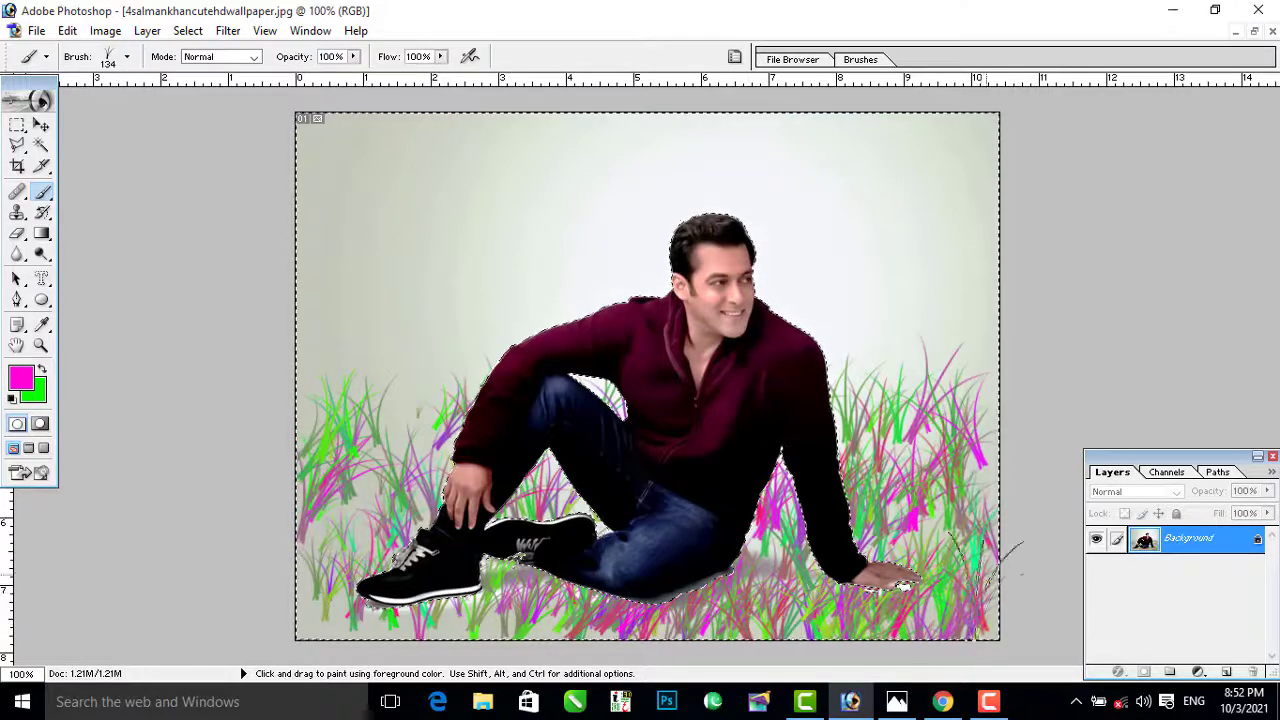
Step: Choose the 74 px maple leaf brush and scatter magenta leaves over the background behind the man
right_click(885, 280)
left_click(1005, 470)
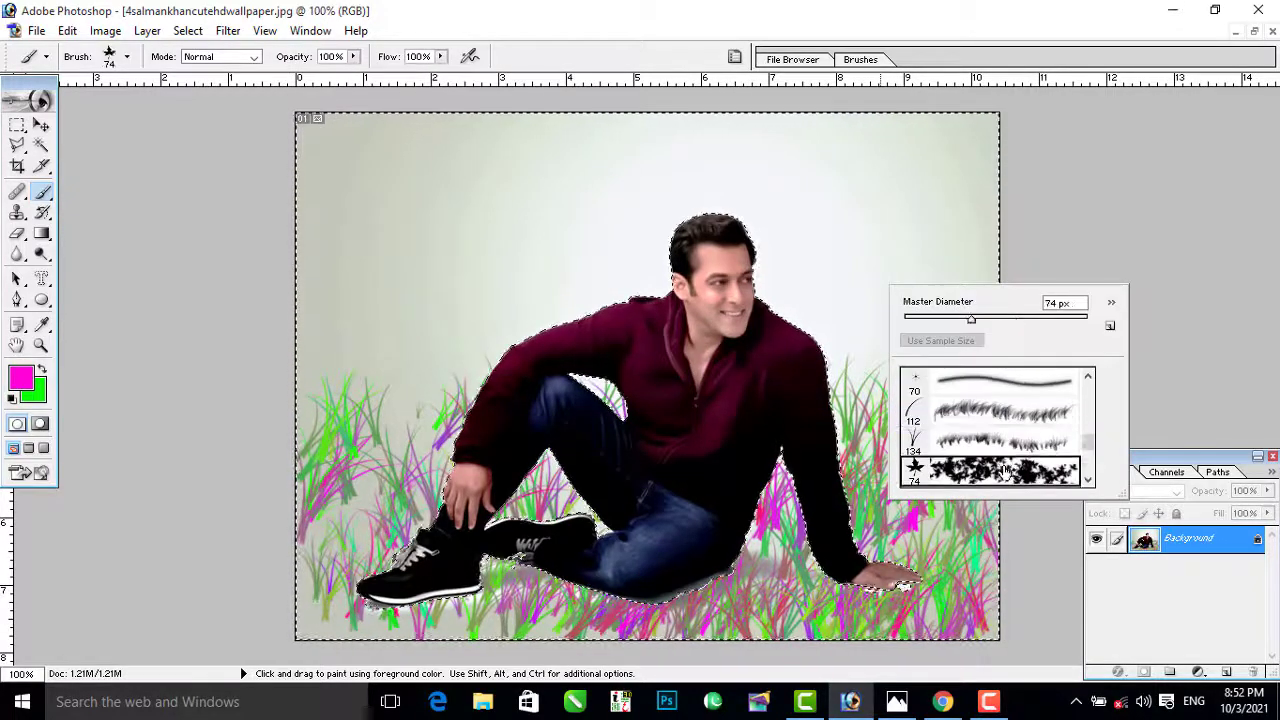
mouse_move(985, 215)
left_mouse_down()
mouse_move(975, 255)
mouse_move(572, 268)
mouse_move(340, 150)
left_mouse_up()
Step: Choose the 95 px leaf brush and paint translucent pink leaves across the upper background
right_click(822, 208)
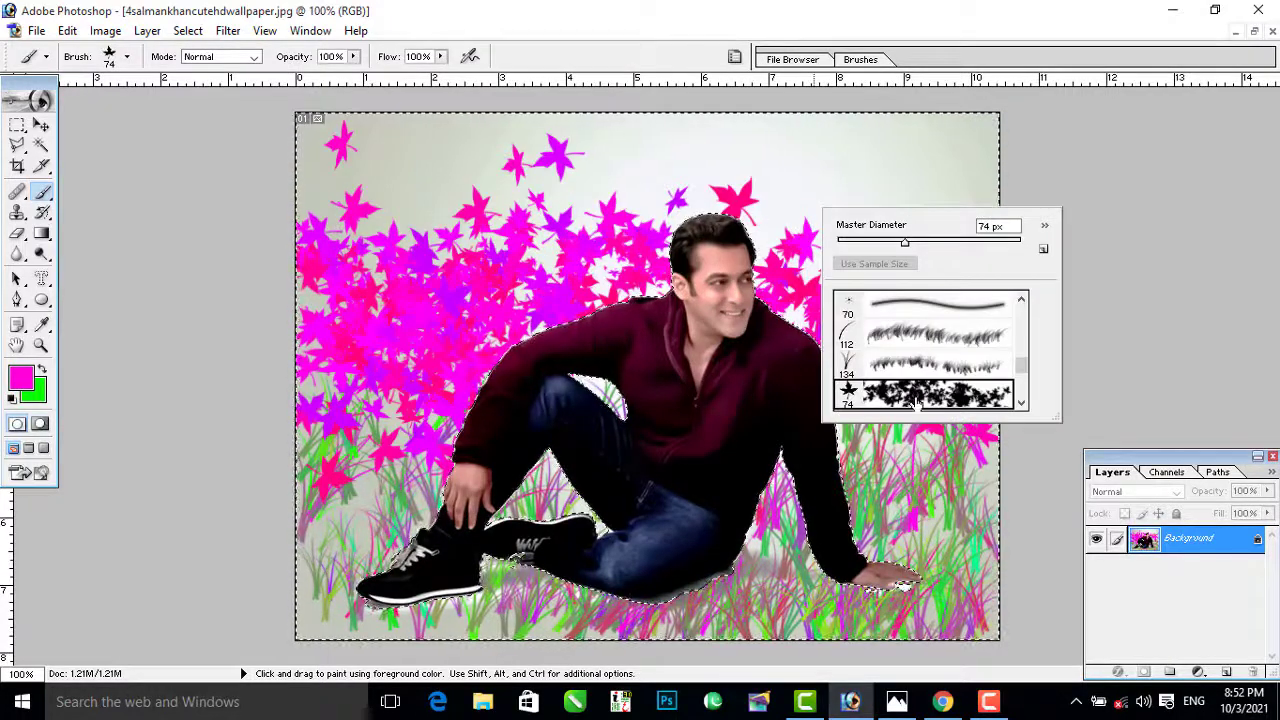
scroll(915, 403, "down", 1)
double_click(915, 403)
mouse_move(980, 135)
left_mouse_down()
mouse_move(968, 171)
mouse_move(440, 150)
mouse_move(330, 120)
mouse_move(285, 140)
left_mouse_up()
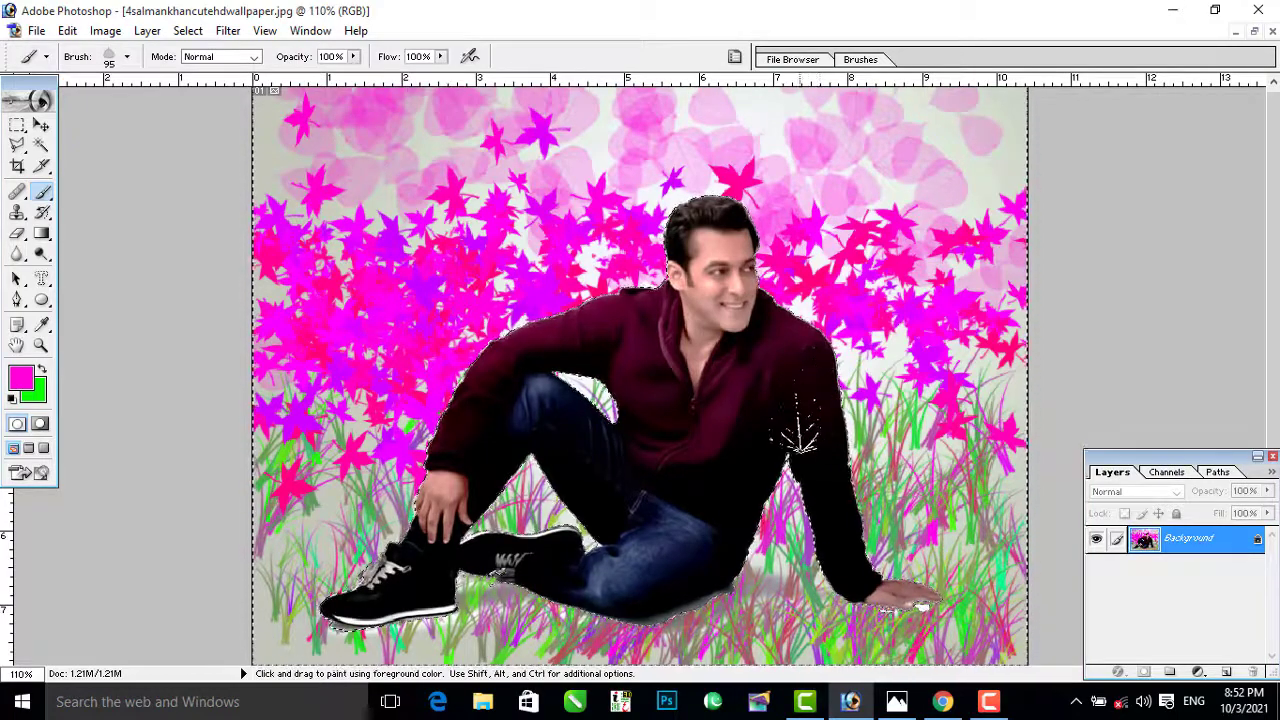
Step: Undo the leaf strokes and the taller grass, leaving only the grass along the ground
key("ctrl+alt+z")
key("ctrl+alt+z")
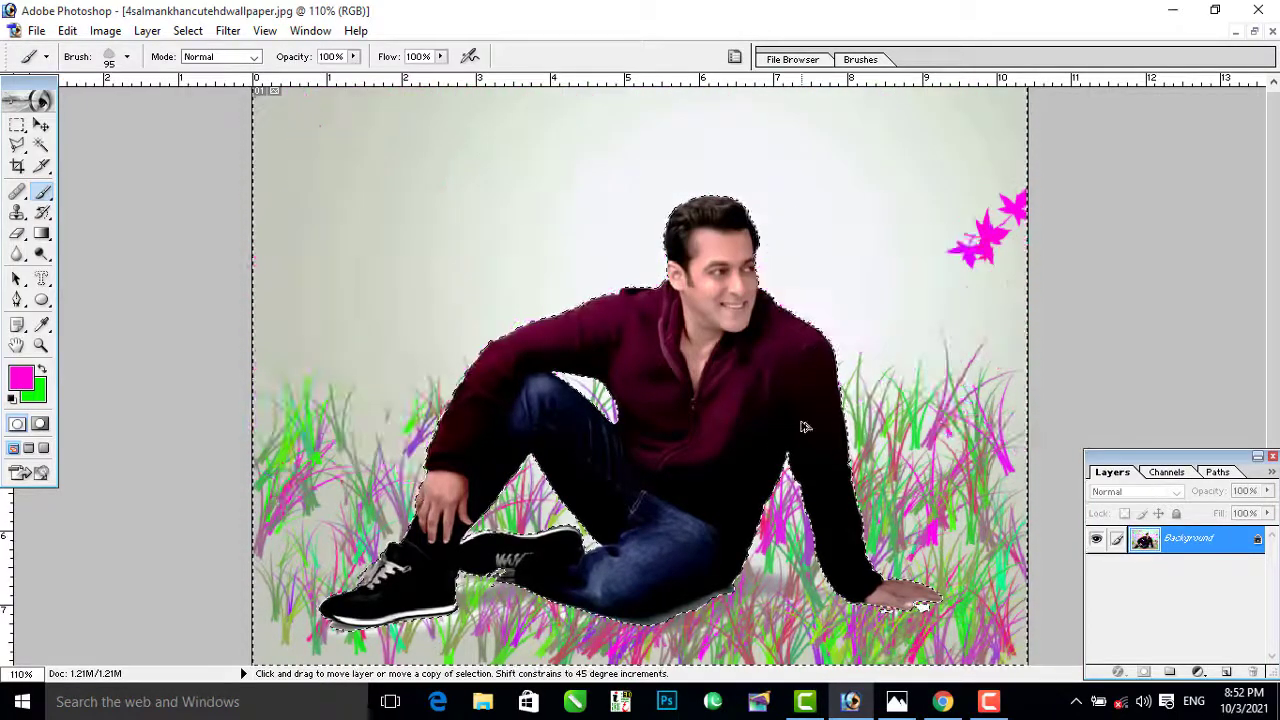
key("ctrl+alt+z")
key("ctrl+alt+z")
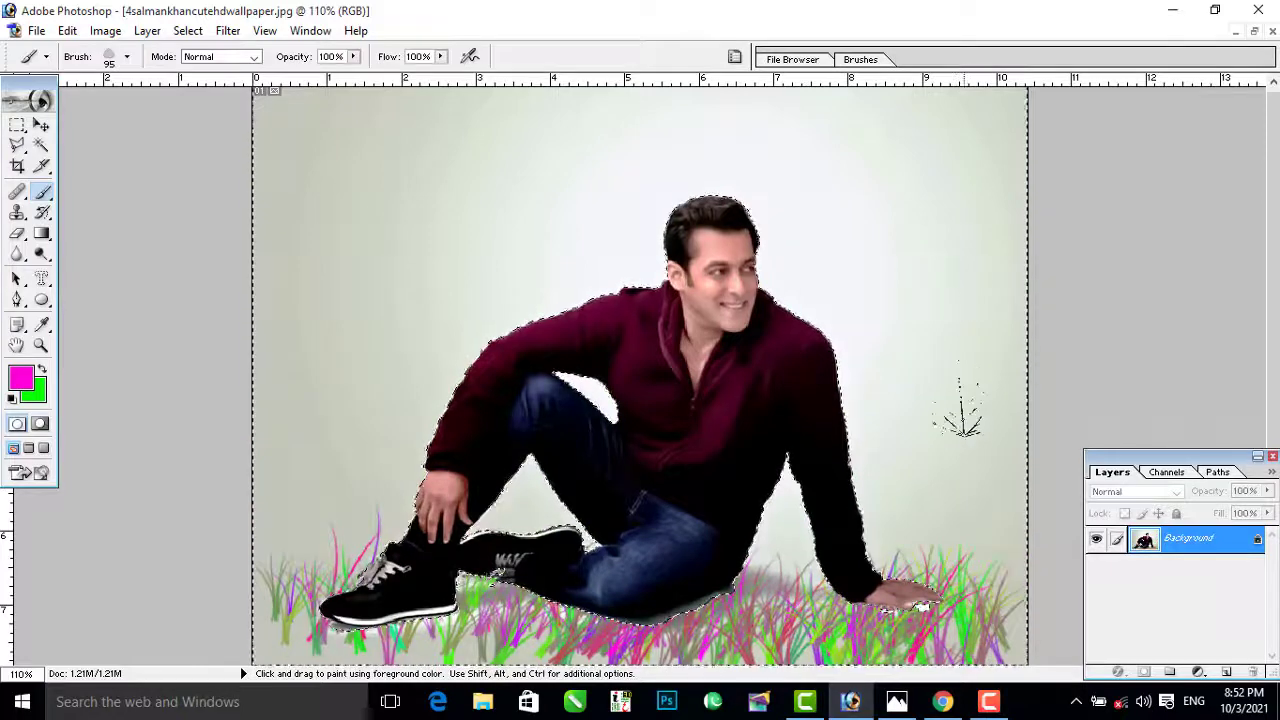
Step: Try filling the background above and beside the man with translucent pink leaves, and undo all the painting
mouse_move(920, 423)
left_mouse_down()
mouse_move(496, 170)
mouse_move(679, 150)
mouse_move(933, 160)
mouse_move(1001, 190)
mouse_move(1000, 445)
left_mouse_up()
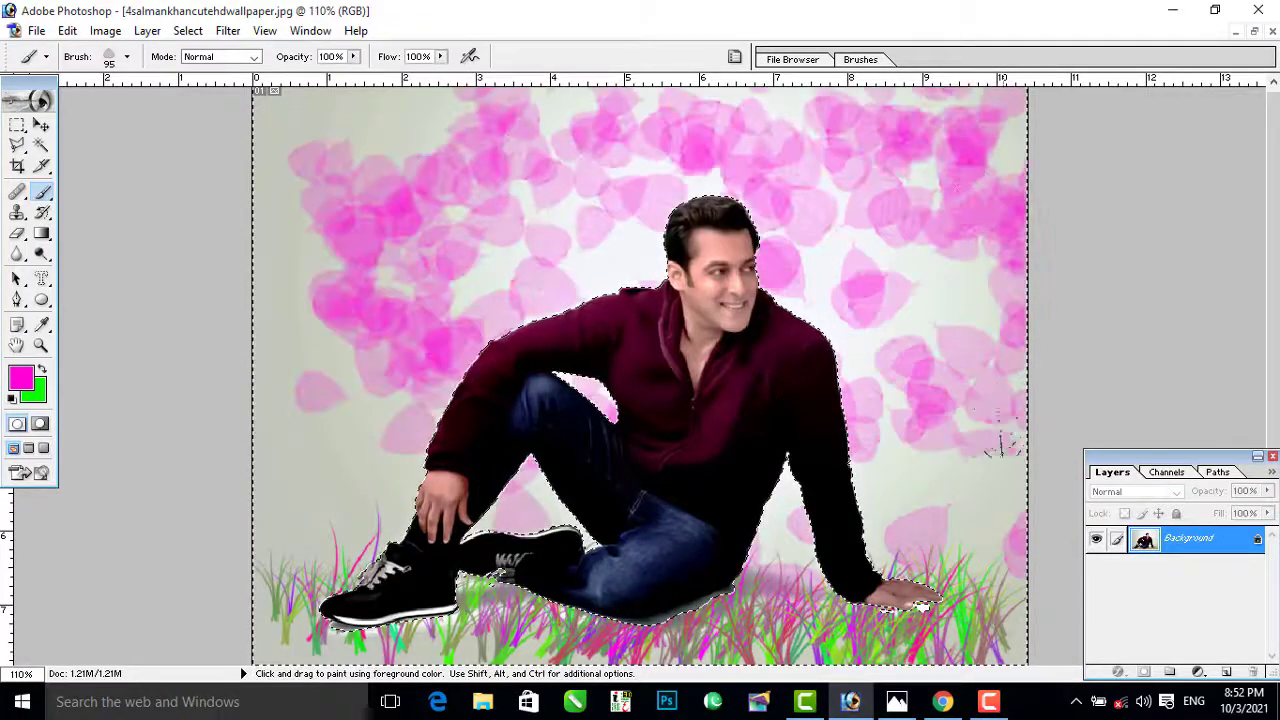
mouse_move(380, 120)
left_mouse_down()
mouse_move(297, 234)
mouse_move(275, 420)
left_mouse_up()
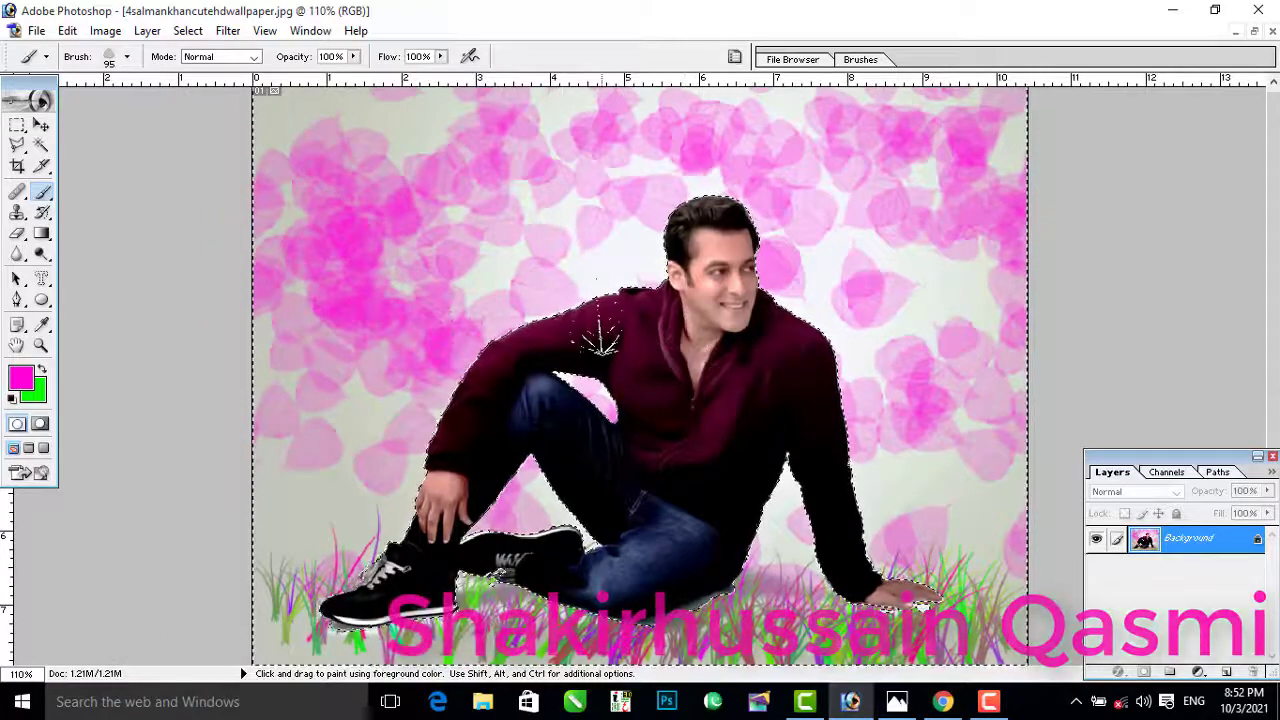
key("ctrl")
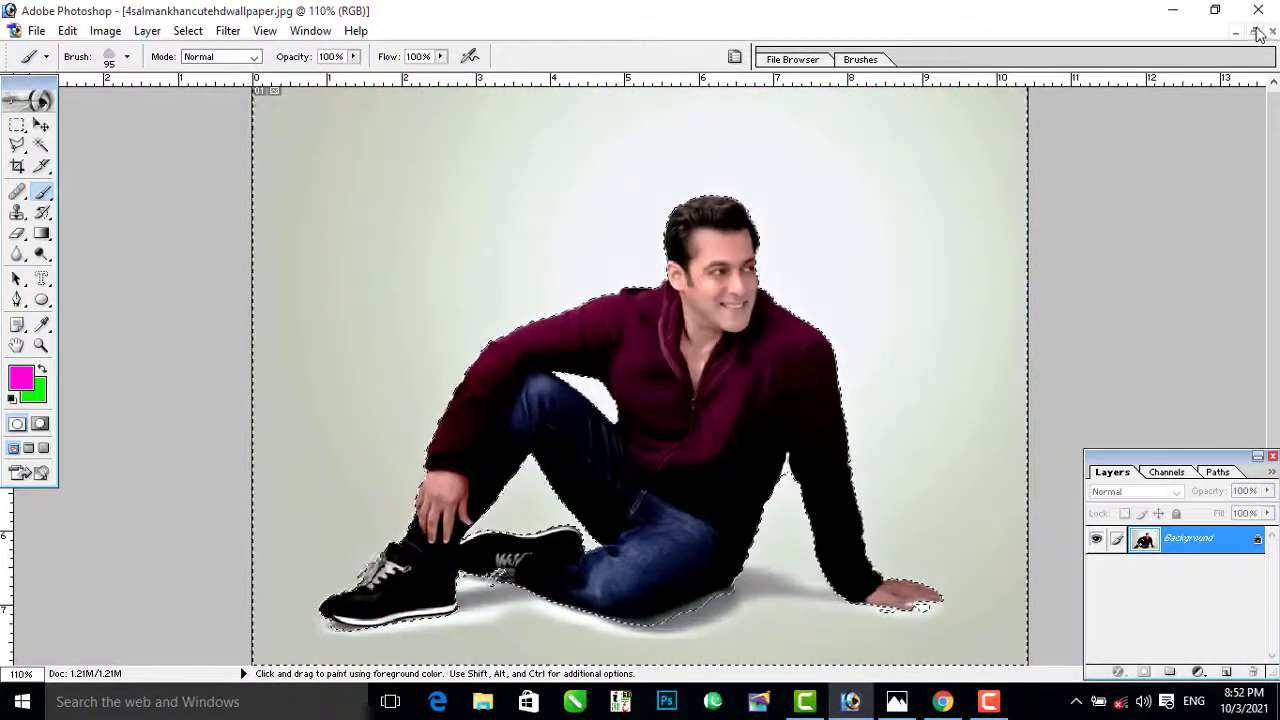
Step: Restore the portrait's document window and copy the man from the locked Background onto a new layer
left_click(1254, 31)
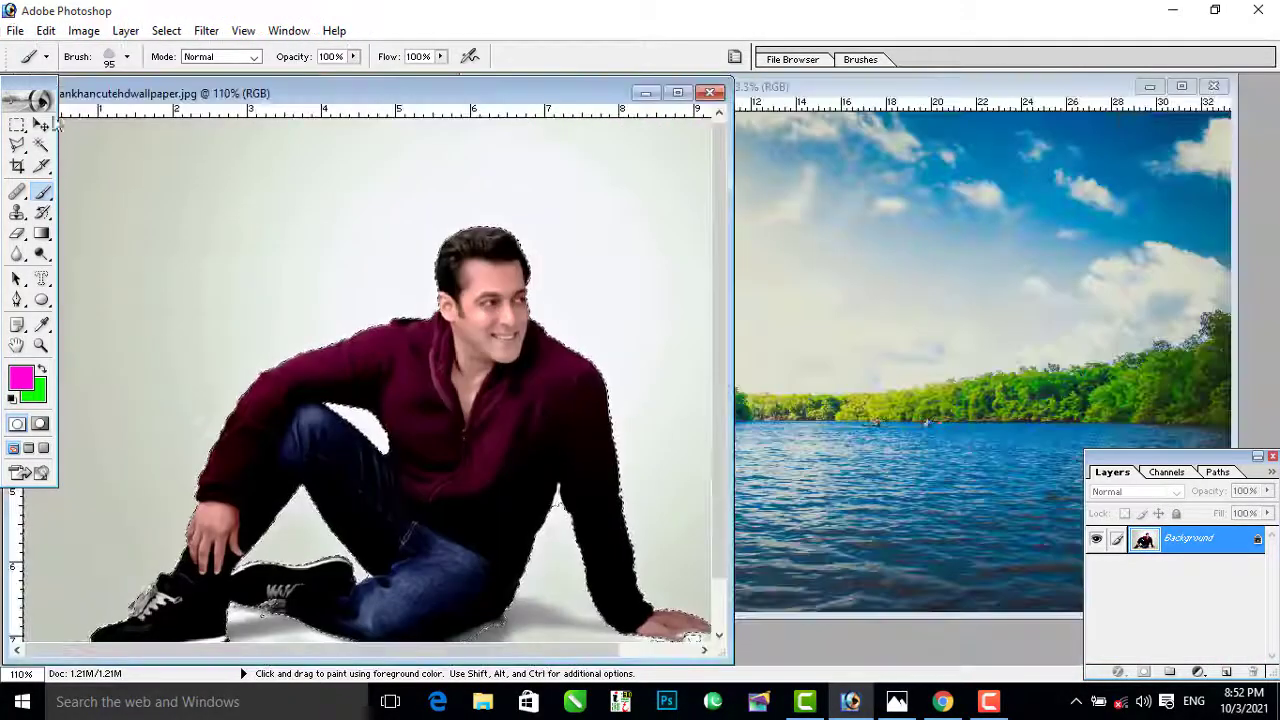
key("v")
left_click(426, 378)
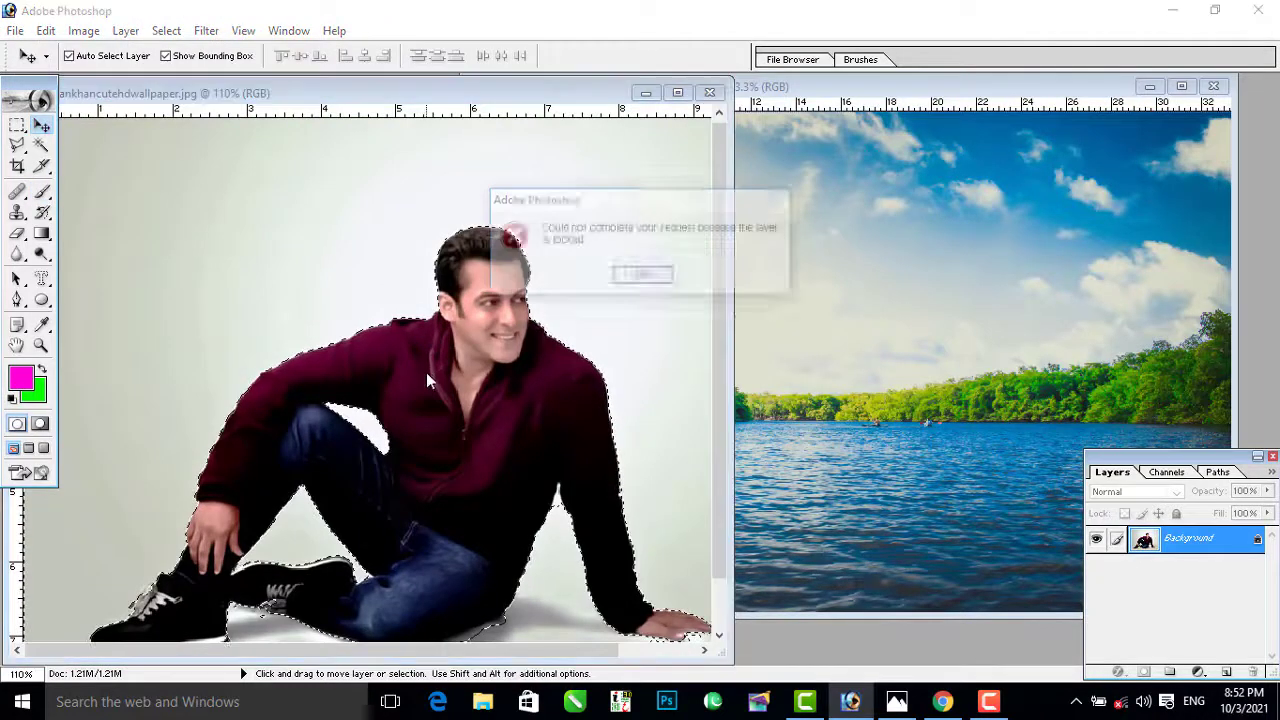
key("Return")
key("w")
key("ctrl+j")
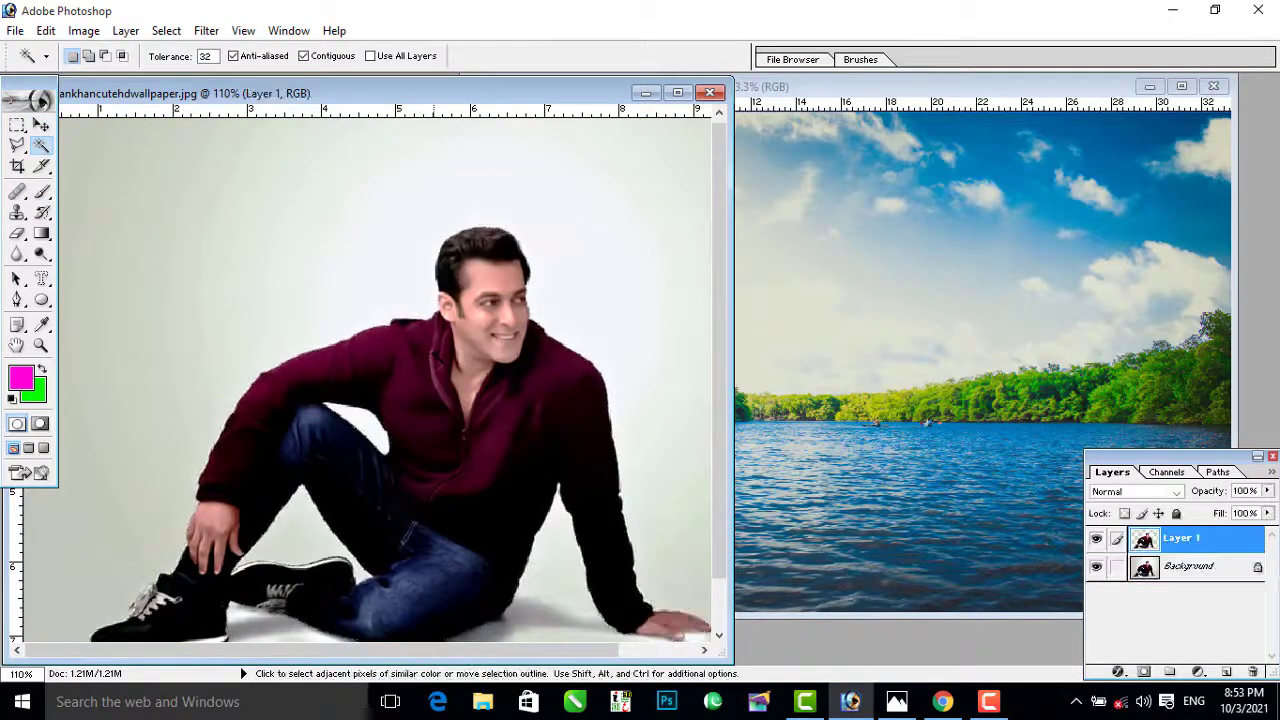
Step: Move the man's cutout layer into the lake image and maximize that document window
key("v")
left_click_drag(458, 359, 970, 310)
left_click(1181, 87)
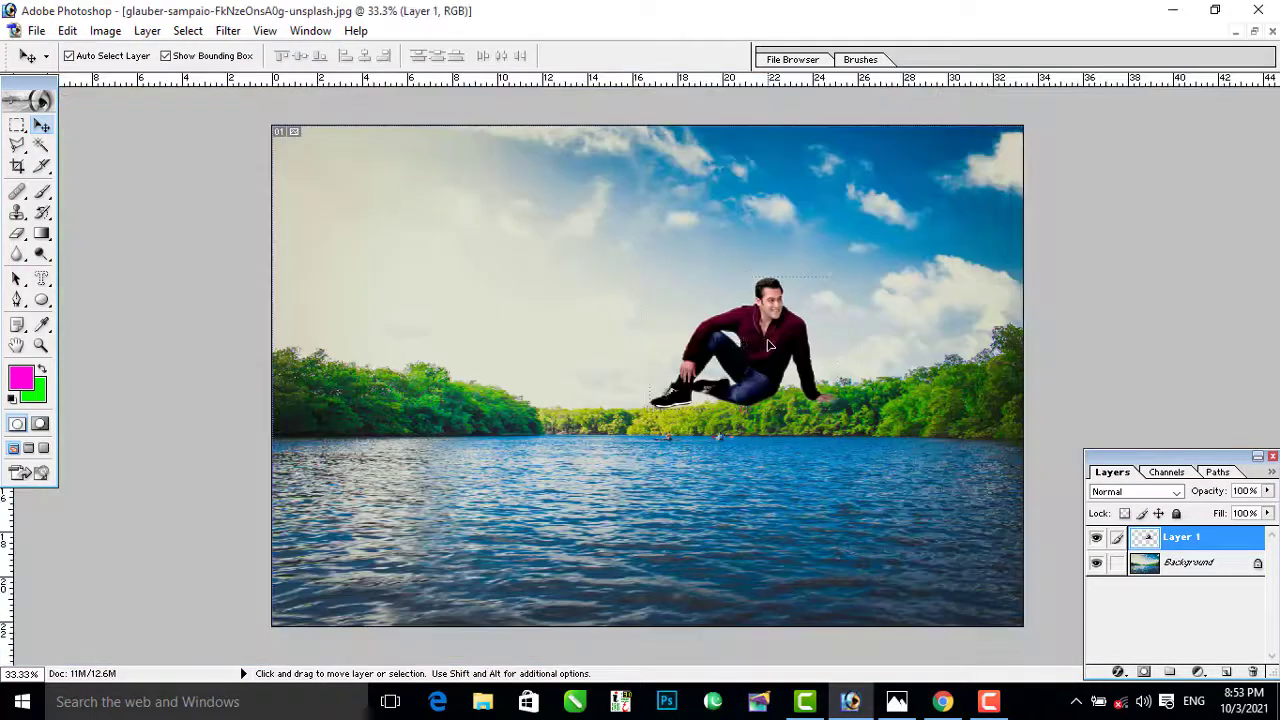
Step: Enlarge the man to 249.8% and place him in the middle of the lake scene
left_click_drag(749, 366, 598, 483)
left_click_drag(697, 415, 843, 326)
left_click_drag(674, 482, 660, 428)
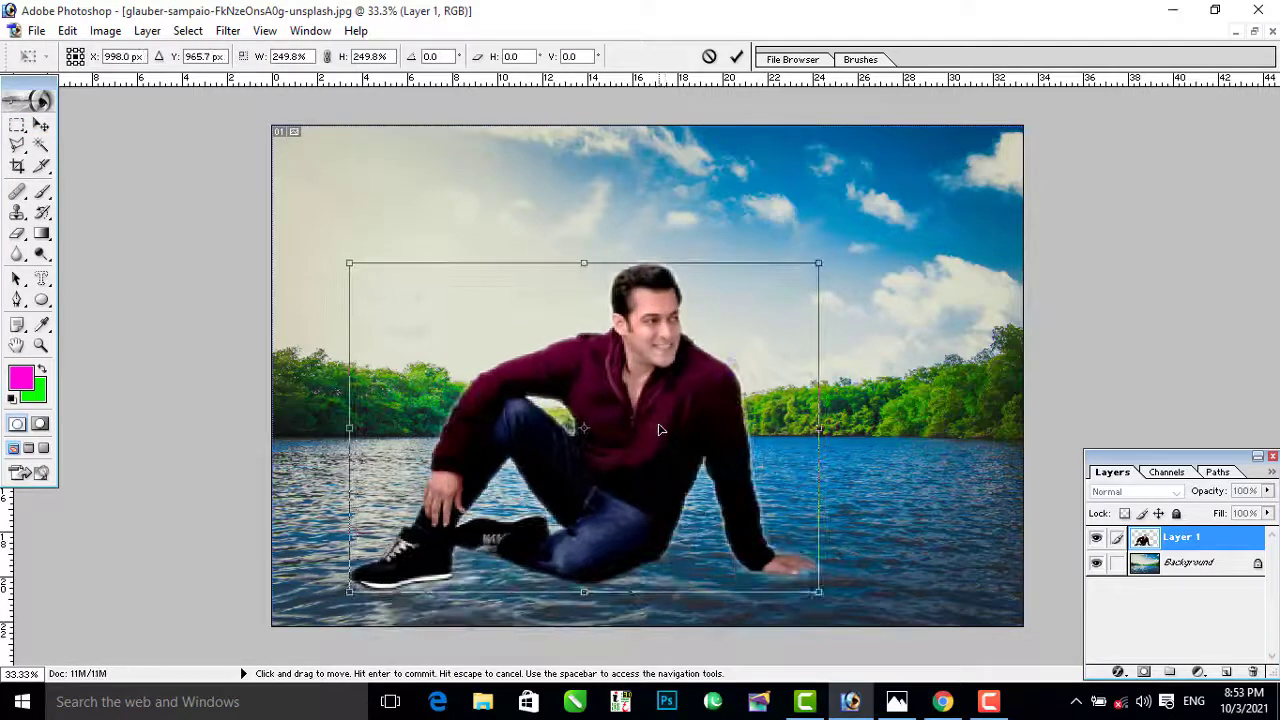
key("Return")
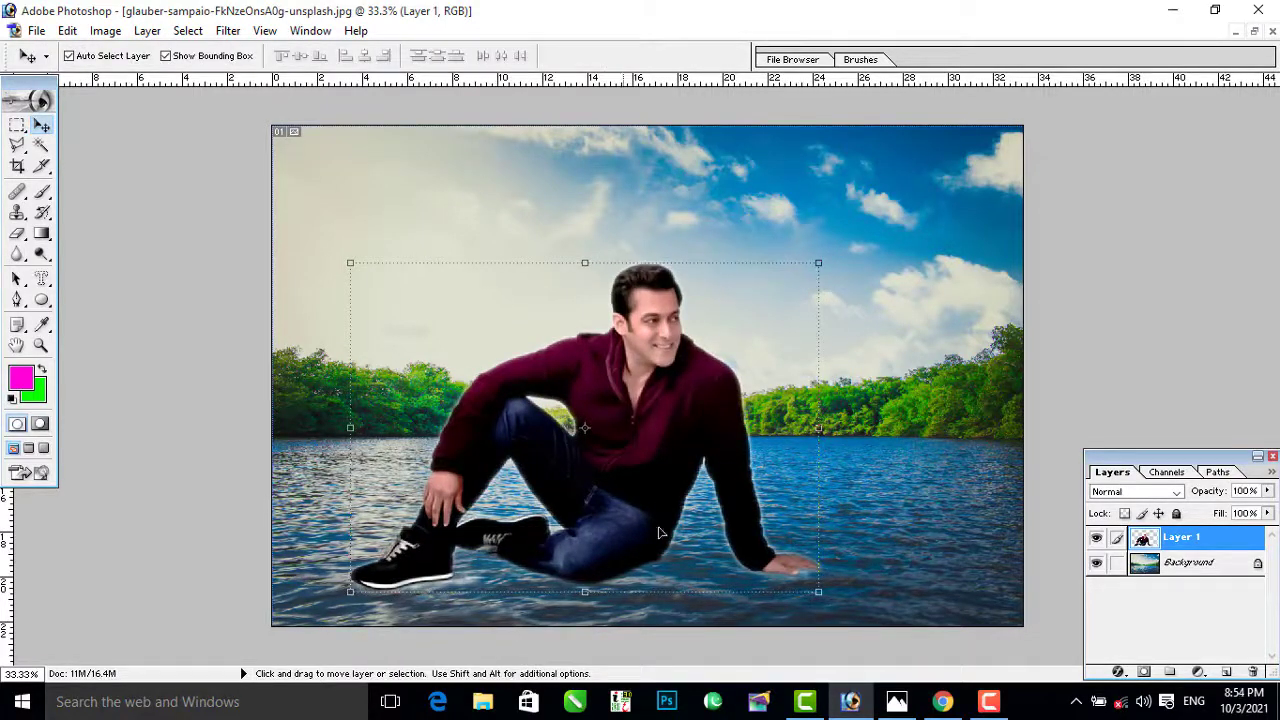
Step: Add a Hide All layer mask to the man's layer in the lake image
key("ctrl+plus")
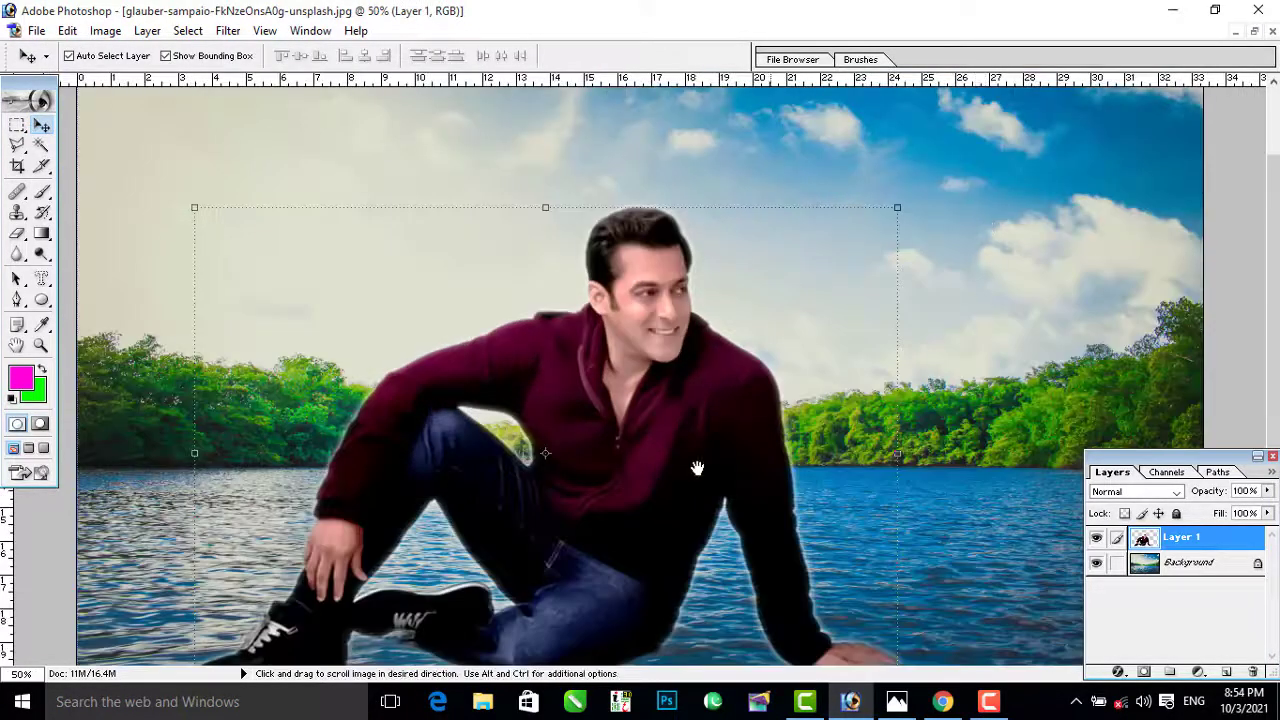
left_click_drag(697, 466, 694, 368)
key("ctrl+z")
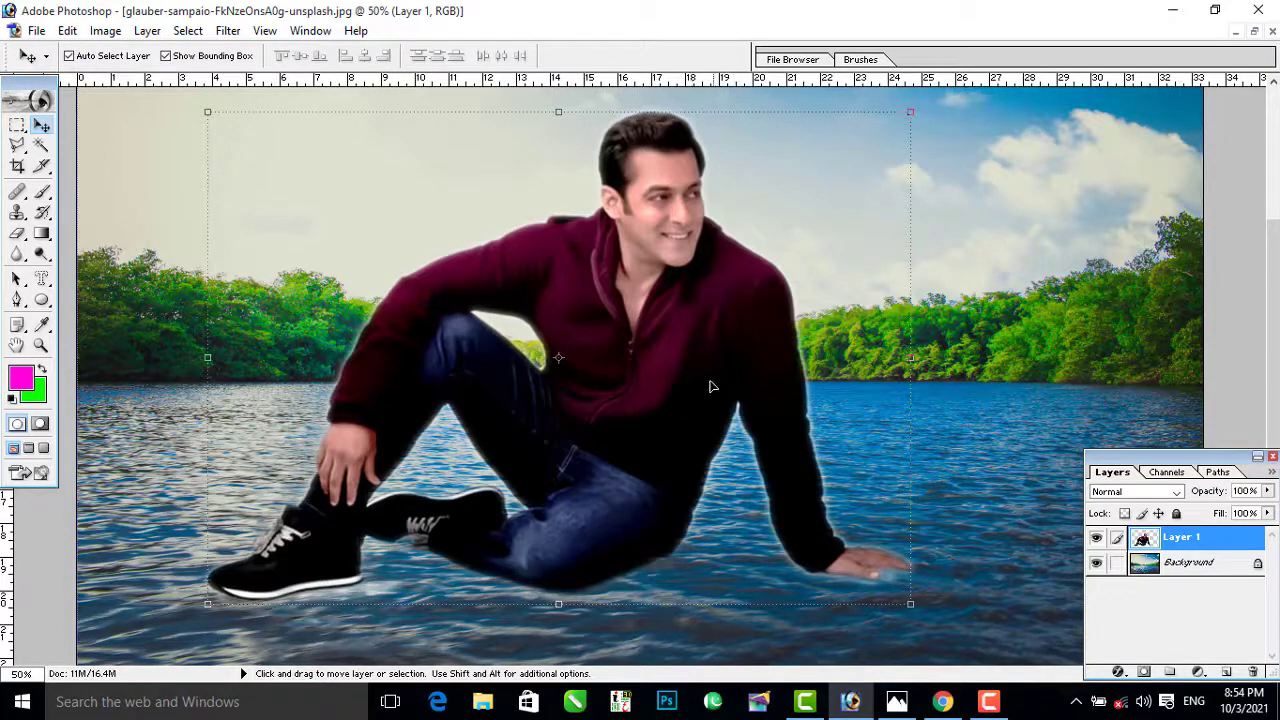
left_click(146, 33)
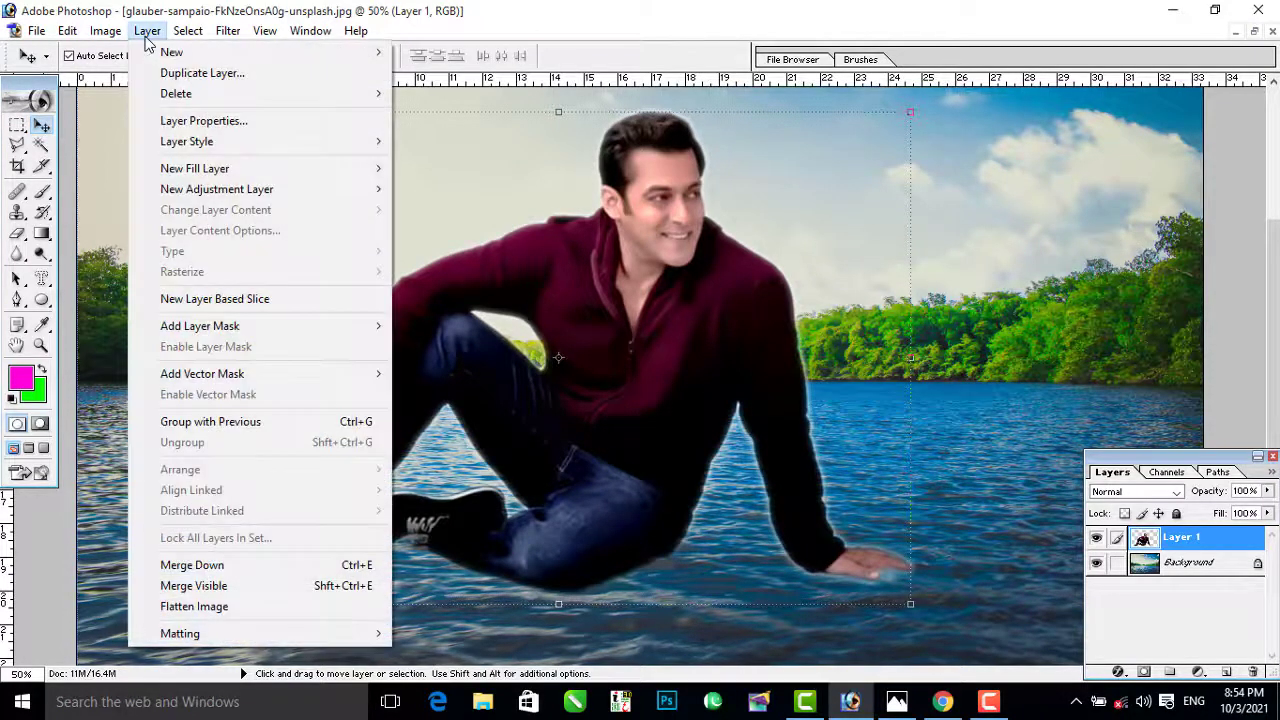
mouse_move(243, 331)
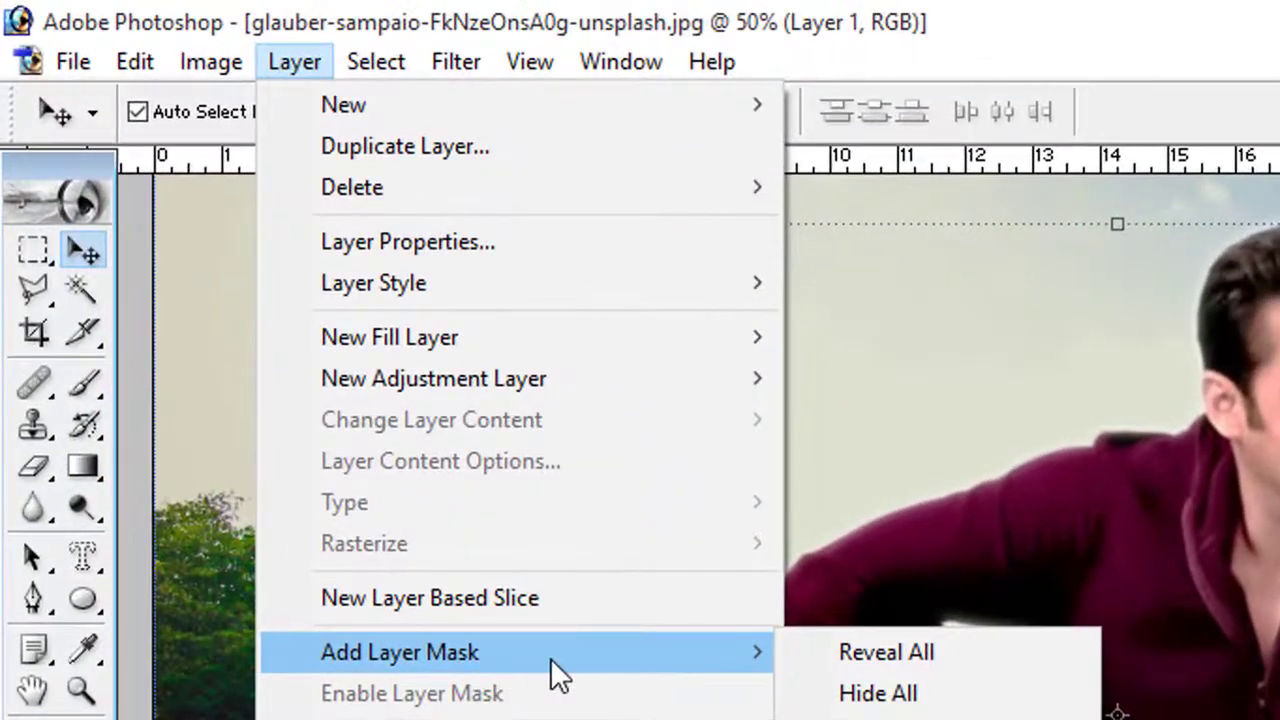
left_click(878, 693)
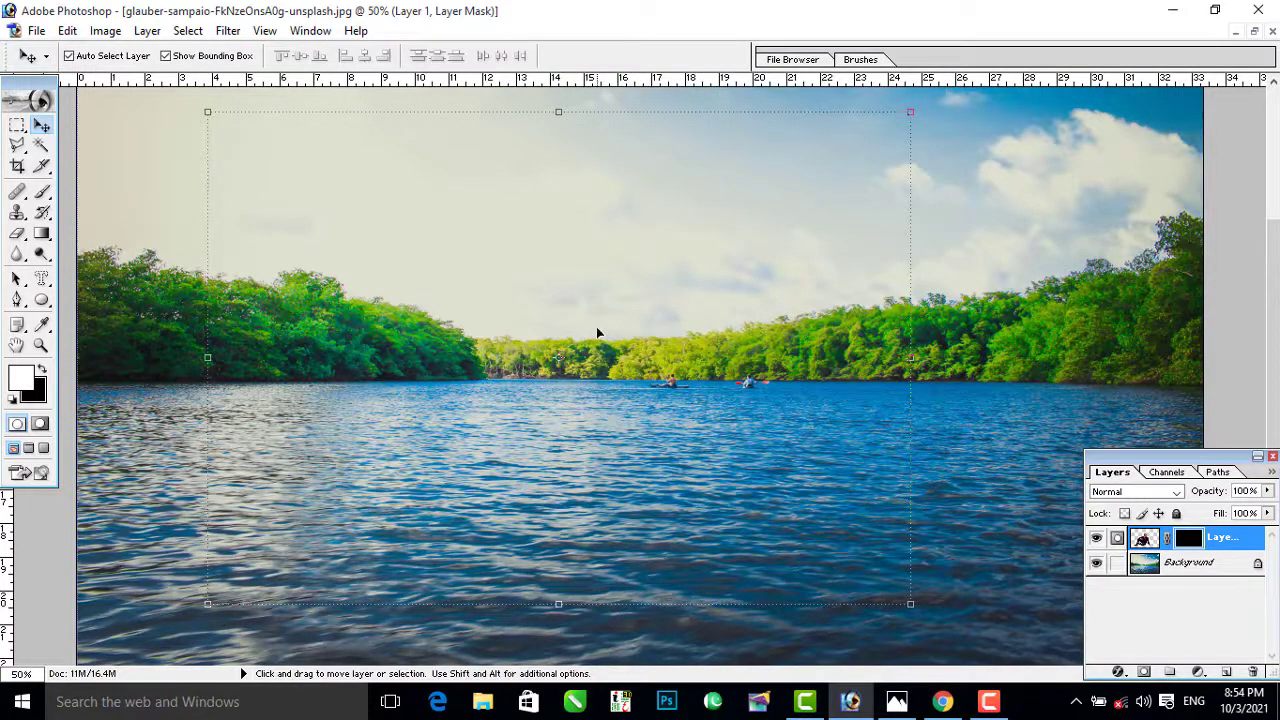
Step: Switch to the Brush tool with a hard round tip and set its master diameter to 210 px
key("b")
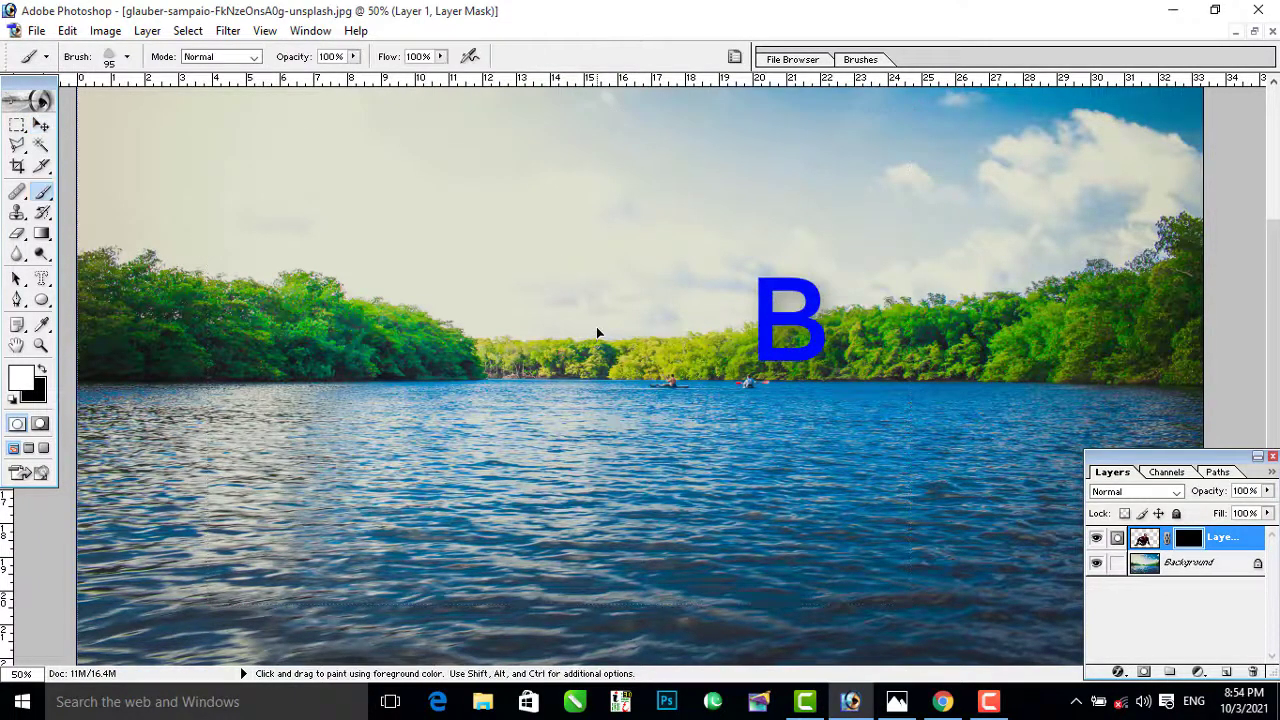
right_click(524, 270)
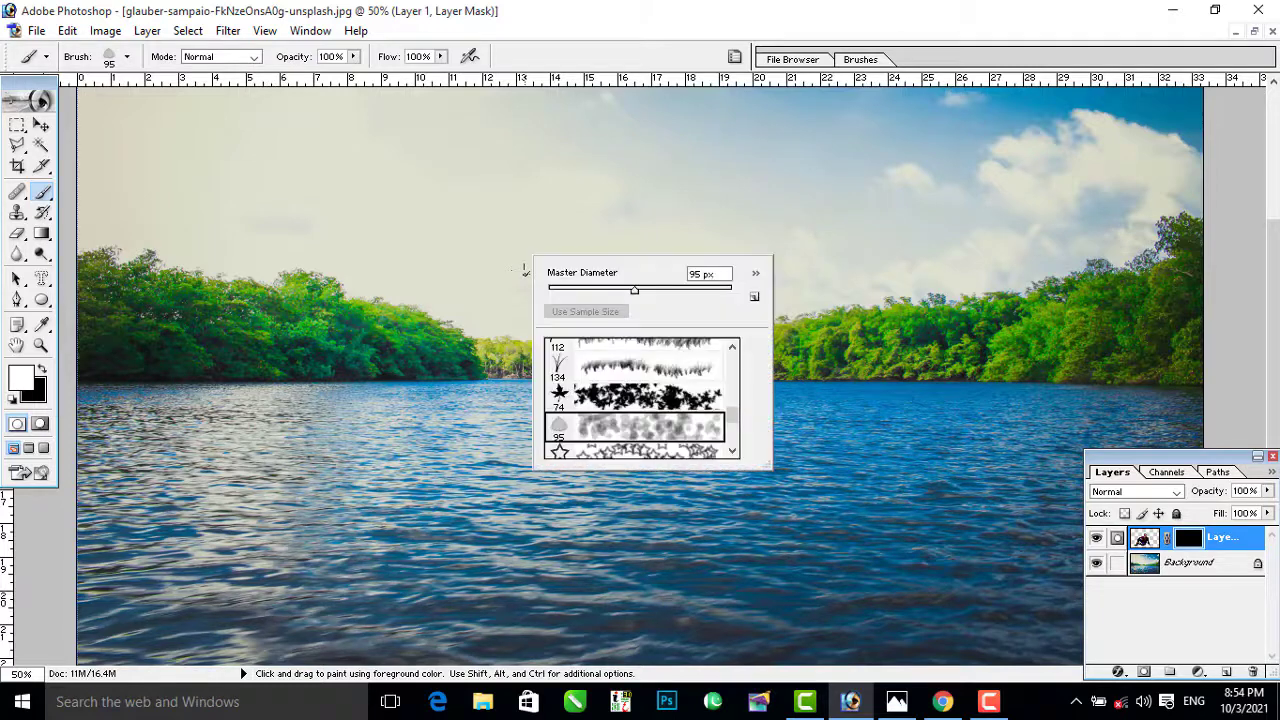
left_click(732, 349)
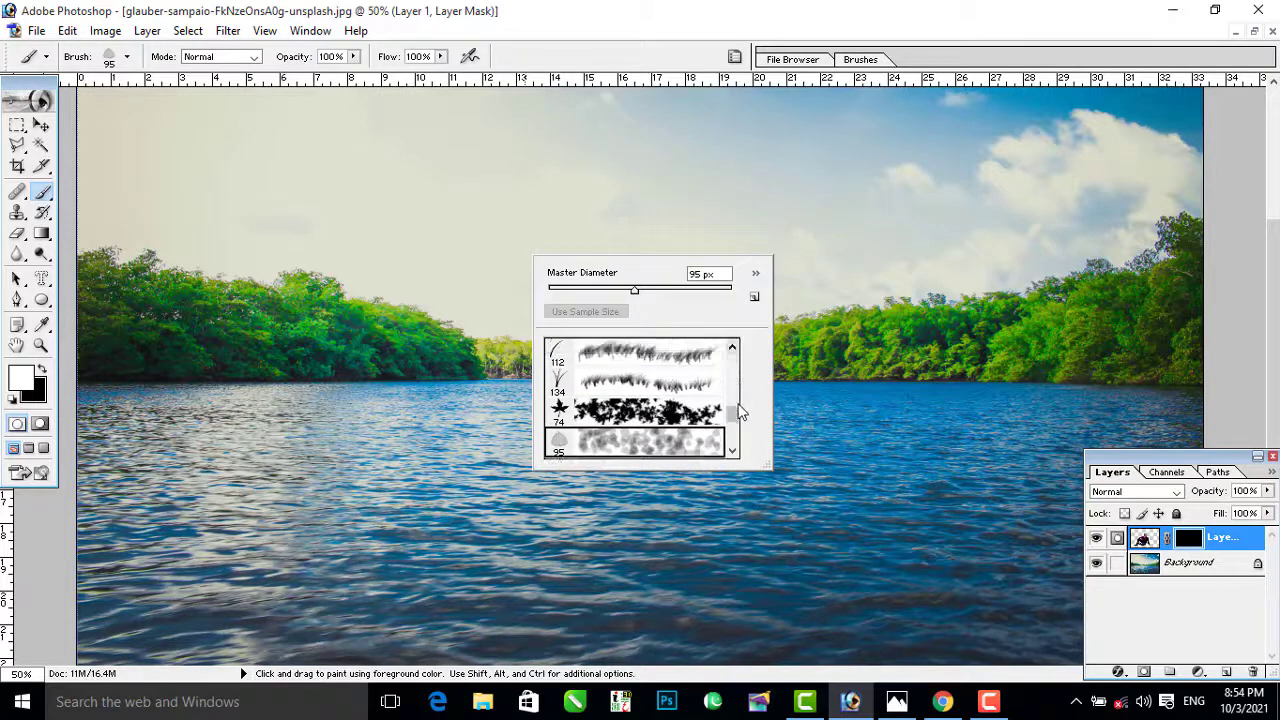
left_click_drag(734, 405, 739, 333)
left_click(686, 364)
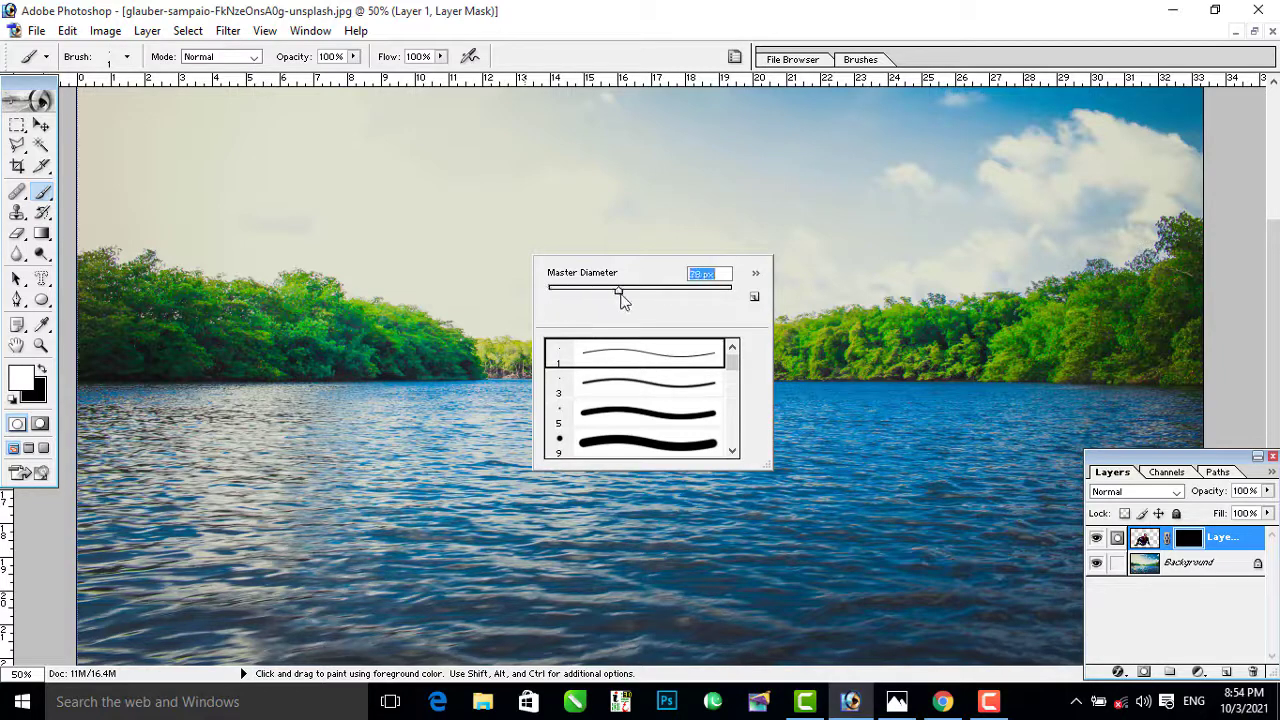
left_click_drag(620, 290, 631, 290)
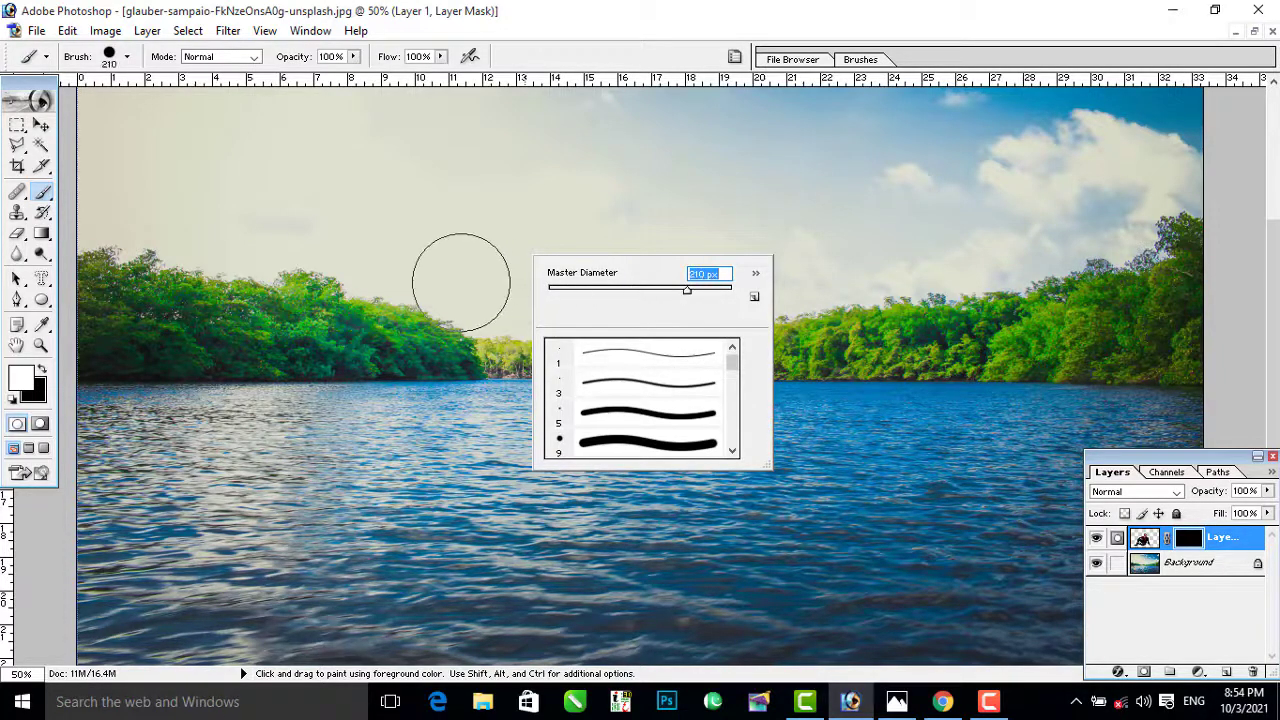
Step: Try revealing the man's upper body by painting white on the layer mask at 100% opacity and flow, and undo the strokes
left_click(461, 283)
mouse_move(537, 251)
left_mouse_down()
mouse_move(471, 260)
mouse_move(711, 228)
mouse_move(664, 171)
mouse_move(611, 158)
mouse_move(587, 170)
mouse_move(668, 146)
mouse_move(696, 175)
mouse_move(739, 280)
mouse_move(715, 299)
mouse_move(490, 293)
mouse_move(757, 297)
left_mouse_up()
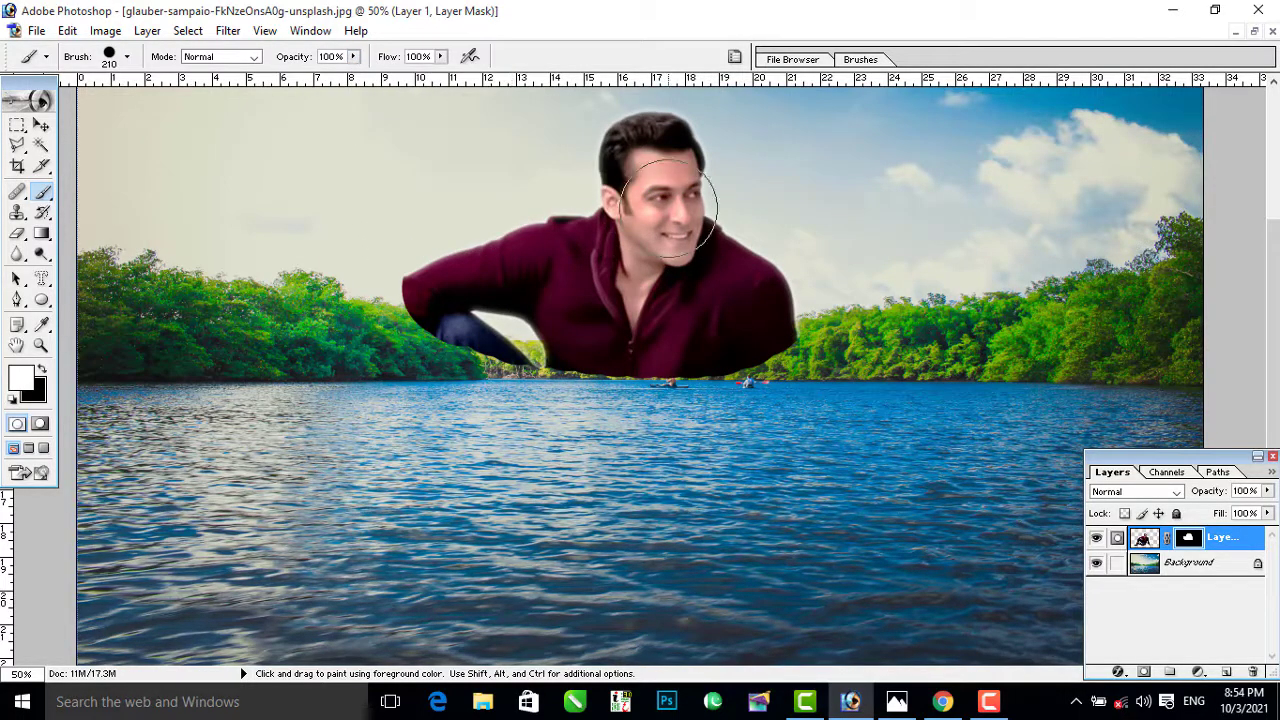
key("ctrl+alt+z")
key("ctrl+alt+z")
key("ctrl+alt+z")
key("ctrl+alt+z")
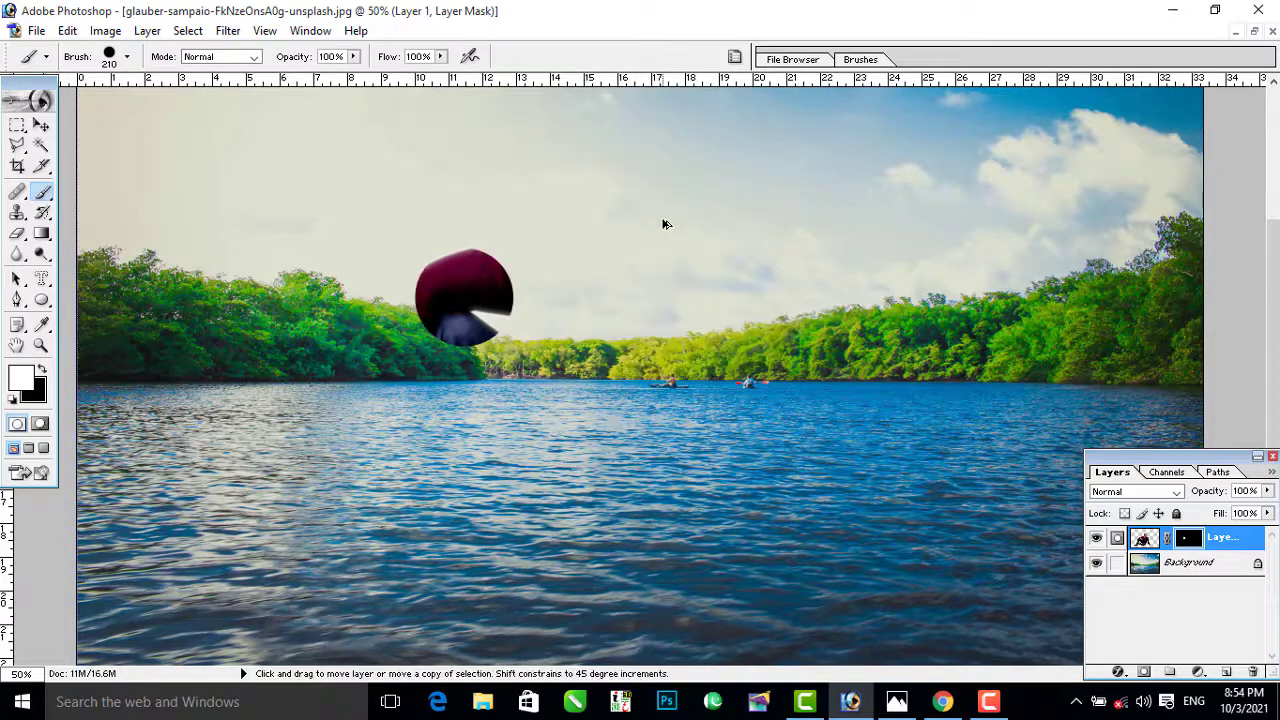
Step: Paint white on the layer mask at 39% opacity and 38% flow to gradually reveal the man down into the water
left_click(355, 57)
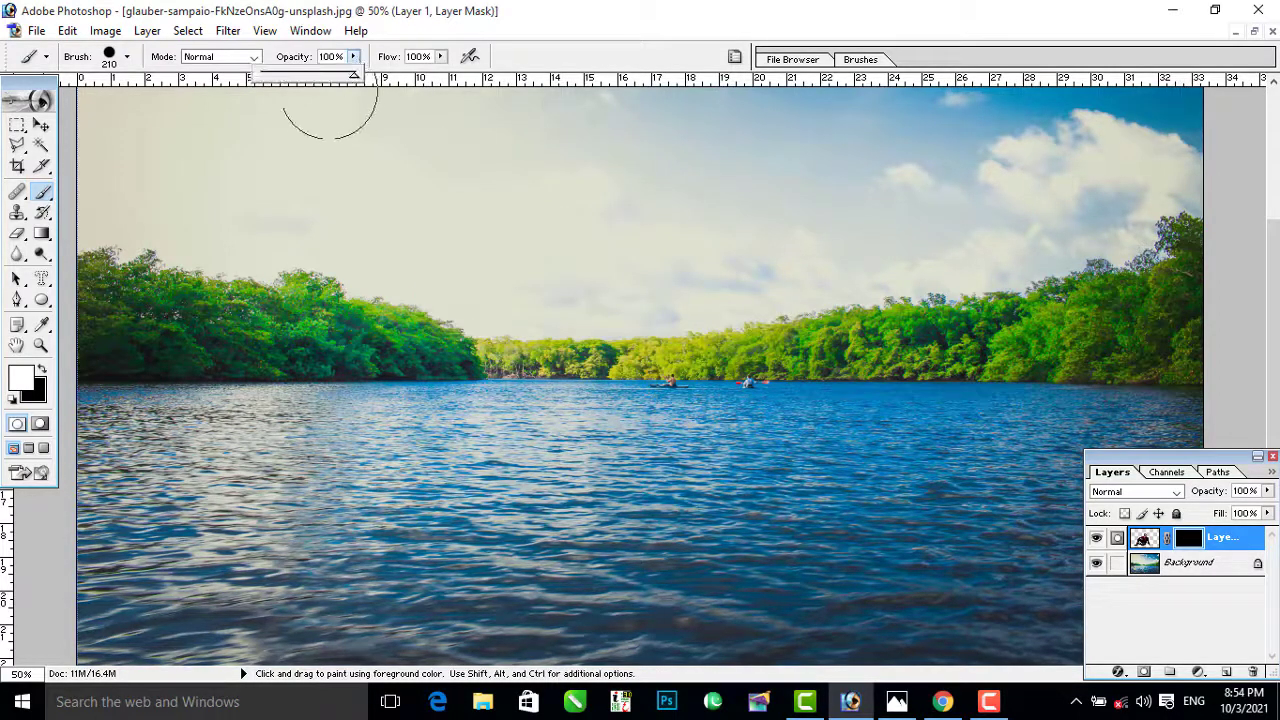
left_click(440, 57)
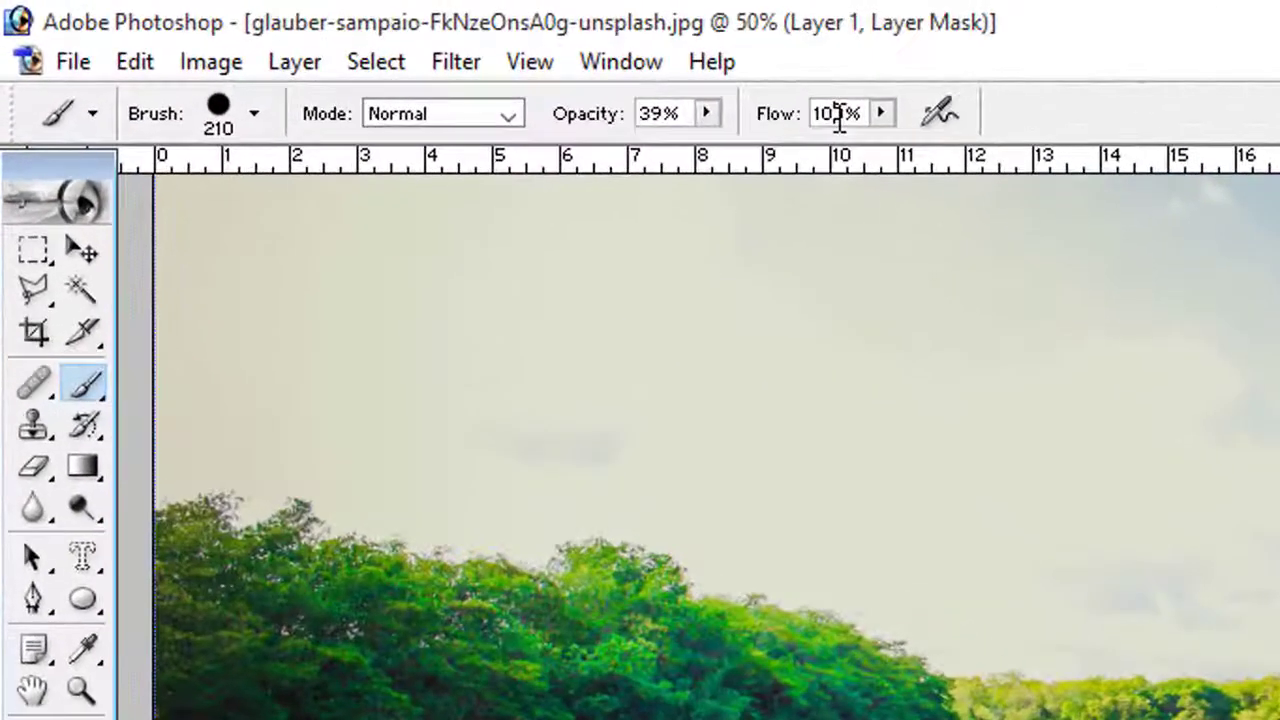
left_click_drag(441, 76, 390, 79)
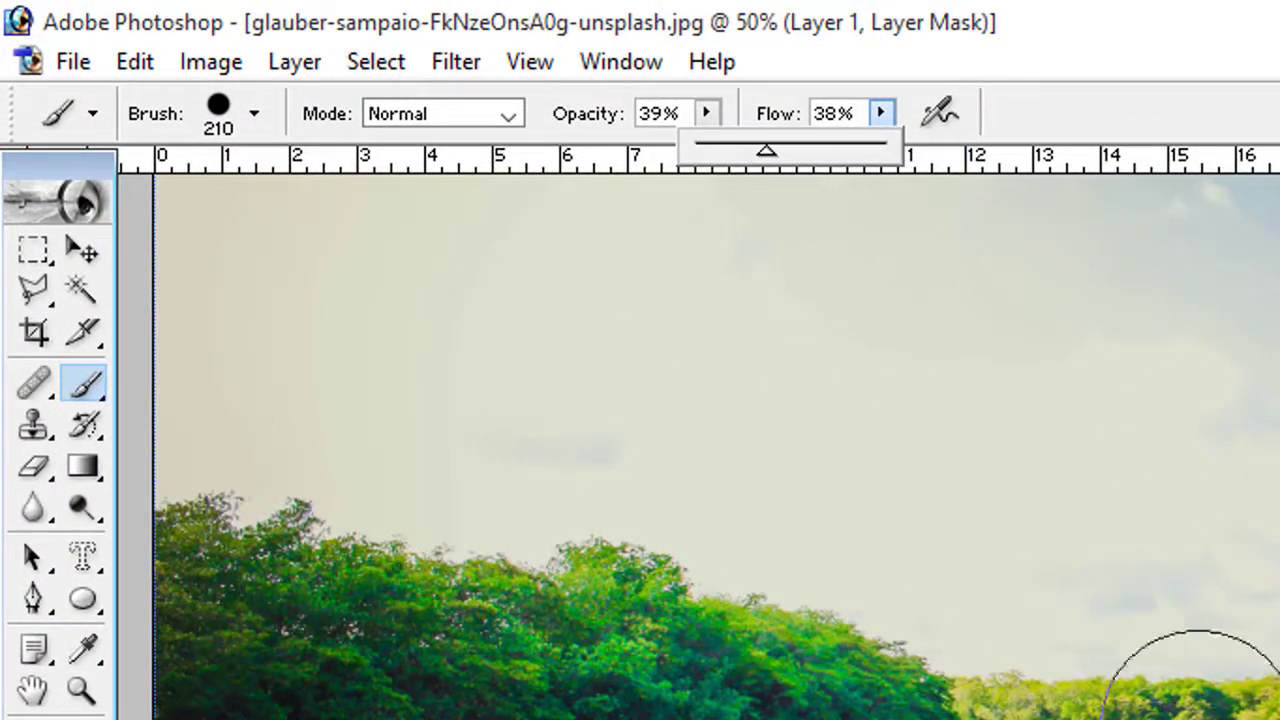
mouse_move(1265, 615)
left_mouse_down()
mouse_move(1279, 500)
mouse_move(1252, 533)
left_mouse_up()
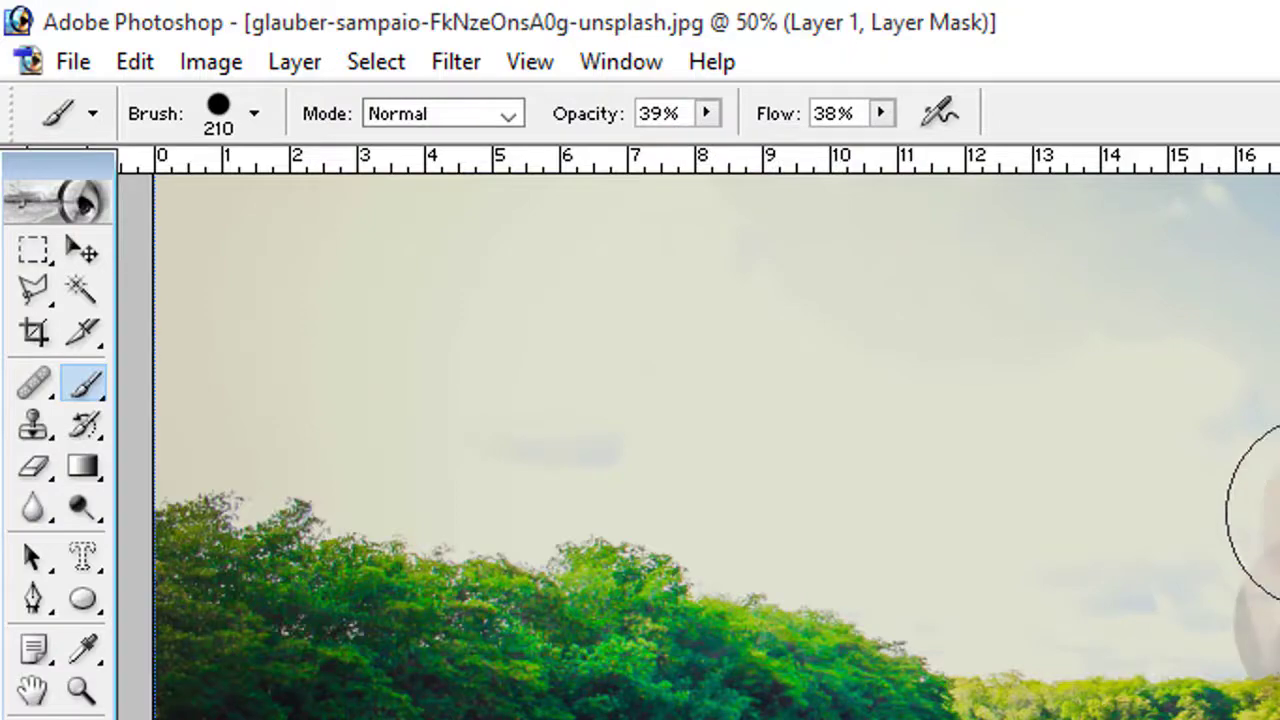
mouse_move(1141, 485)
left_mouse_down()
mouse_move(1204, 320)
mouse_move(1041, 391)
mouse_move(1069, 251)
mouse_move(1279, 380)
left_mouse_up()
mouse_move(708, 210)
left_mouse_down()
mouse_move(684, 235)
mouse_move(677, 170)
mouse_move(552, 240)
mouse_move(620, 165)
mouse_move(685, 178)
mouse_move(628, 175)
mouse_move(629, 152)
mouse_move(712, 185)
mouse_move(593, 159)
mouse_move(616, 117)
mouse_move(698, 202)
mouse_move(612, 236)
mouse_move(749, 192)
mouse_move(692, 232)
mouse_move(600, 210)
mouse_move(709, 223)
mouse_move(646, 242)
mouse_move(534, 241)
mouse_move(629, 275)
mouse_move(756, 245)
mouse_move(736, 258)
mouse_move(567, 267)
mouse_move(519, 230)
mouse_move(586, 276)
mouse_move(510, 234)
mouse_move(540, 278)
mouse_move(728, 330)
mouse_move(834, 282)
mouse_move(776, 330)
mouse_move(538, 345)
mouse_move(413, 257)
mouse_move(438, 283)
mouse_move(843, 365)
mouse_move(780, 395)
mouse_move(388, 262)
mouse_move(725, 355)
mouse_move(464, 303)
mouse_move(483, 273)
mouse_move(785, 330)
mouse_move(815, 289)
mouse_move(749, 301)
mouse_move(593, 408)
mouse_move(409, 402)
mouse_move(318, 369)
mouse_move(395, 420)
mouse_move(475, 440)
mouse_move(592, 452)
mouse_move(805, 430)
left_mouse_up()
left_click_drag(795, 365, 634, 363)
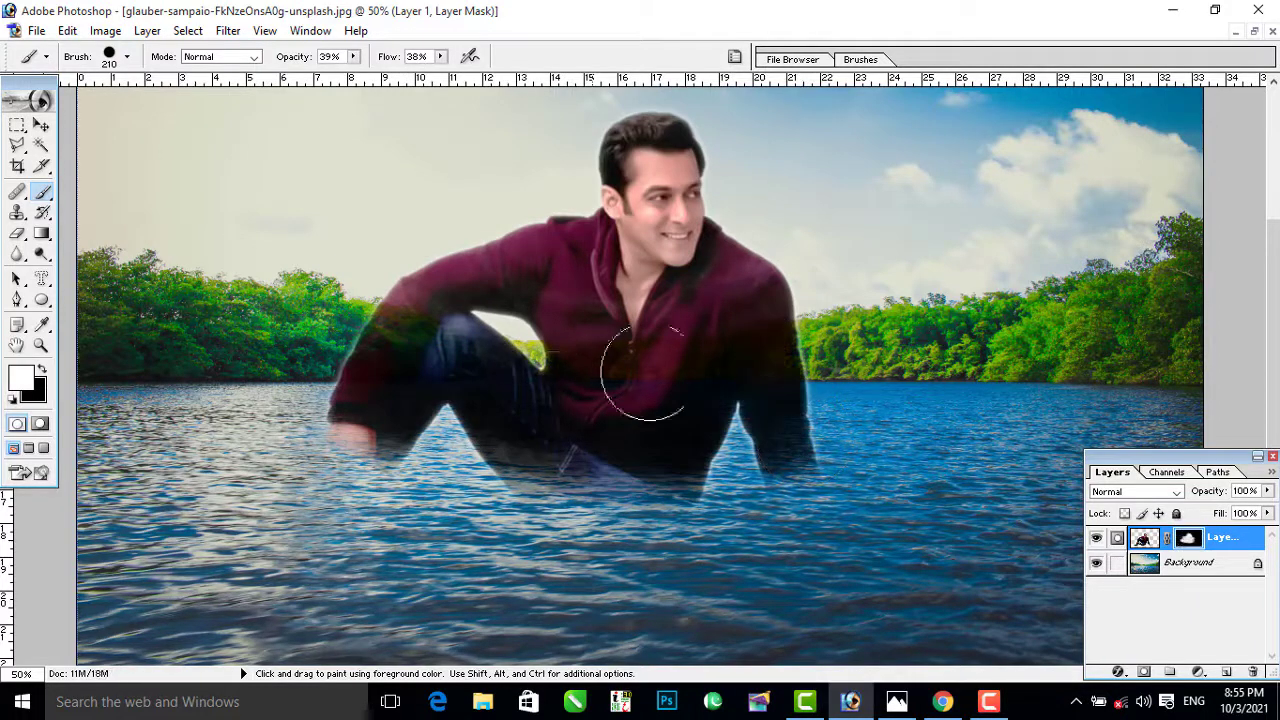
Step: Paint the mask over the man's body above the water with brush opacity and flow set to 100%
left_click(353, 57)
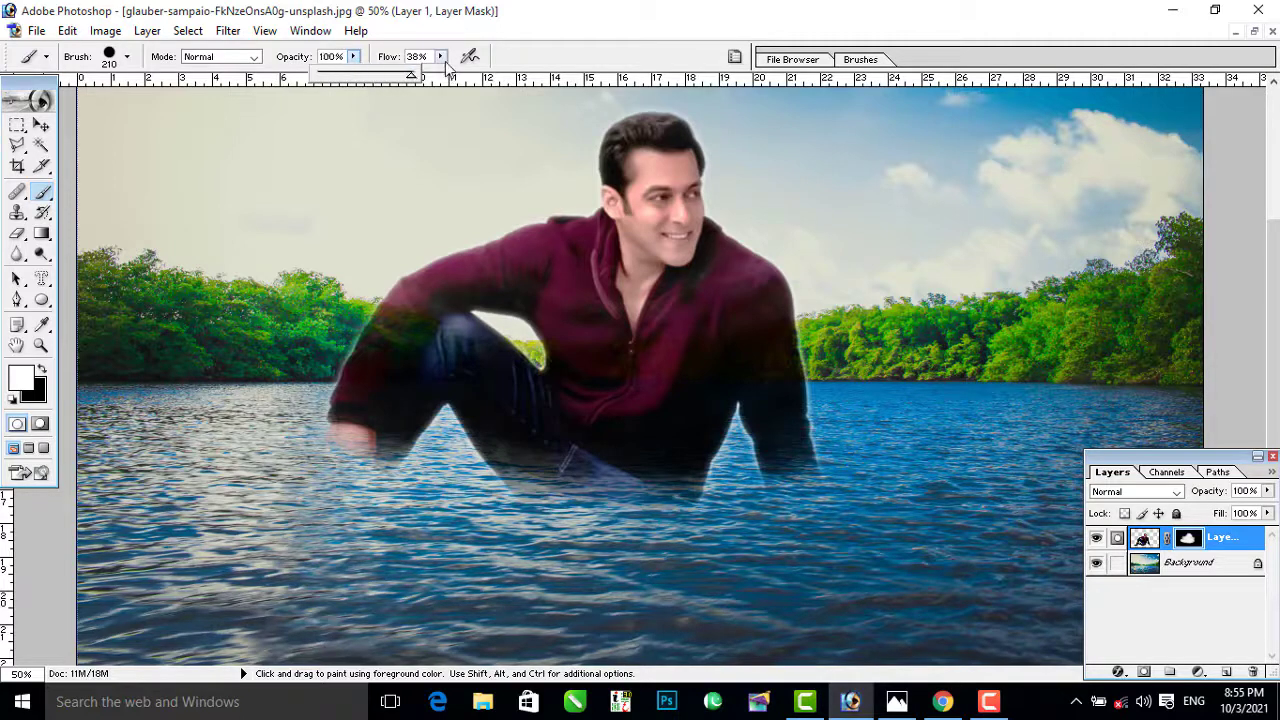
left_click(440, 57)
left_click_drag(442, 76, 503, 76)
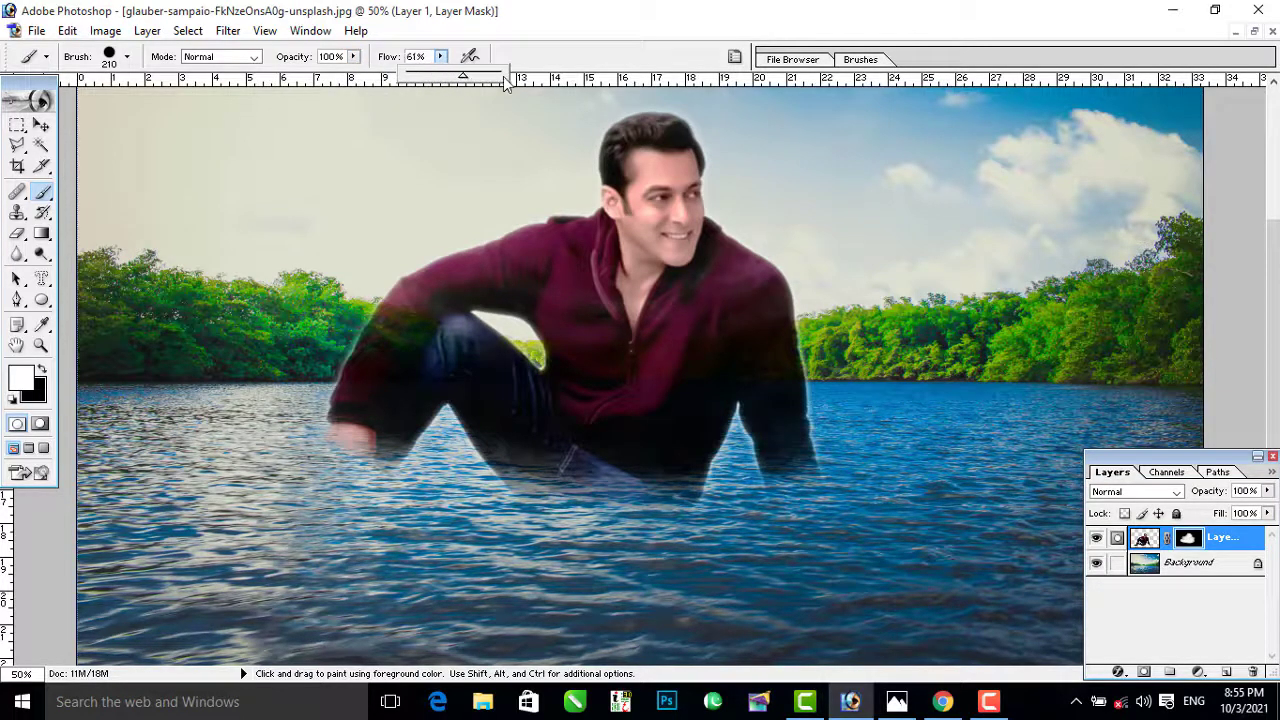
mouse_move(714, 134)
left_mouse_down()
mouse_move(621, 261)
mouse_move(705, 244)
mouse_move(739, 286)
mouse_move(497, 273)
mouse_move(384, 290)
mouse_move(823, 352)
mouse_move(771, 366)
left_mouse_up()
mouse_move(415, 357)
left_mouse_down()
mouse_move(380, 341)
mouse_move(551, 386)
mouse_move(716, 398)
left_mouse_up()
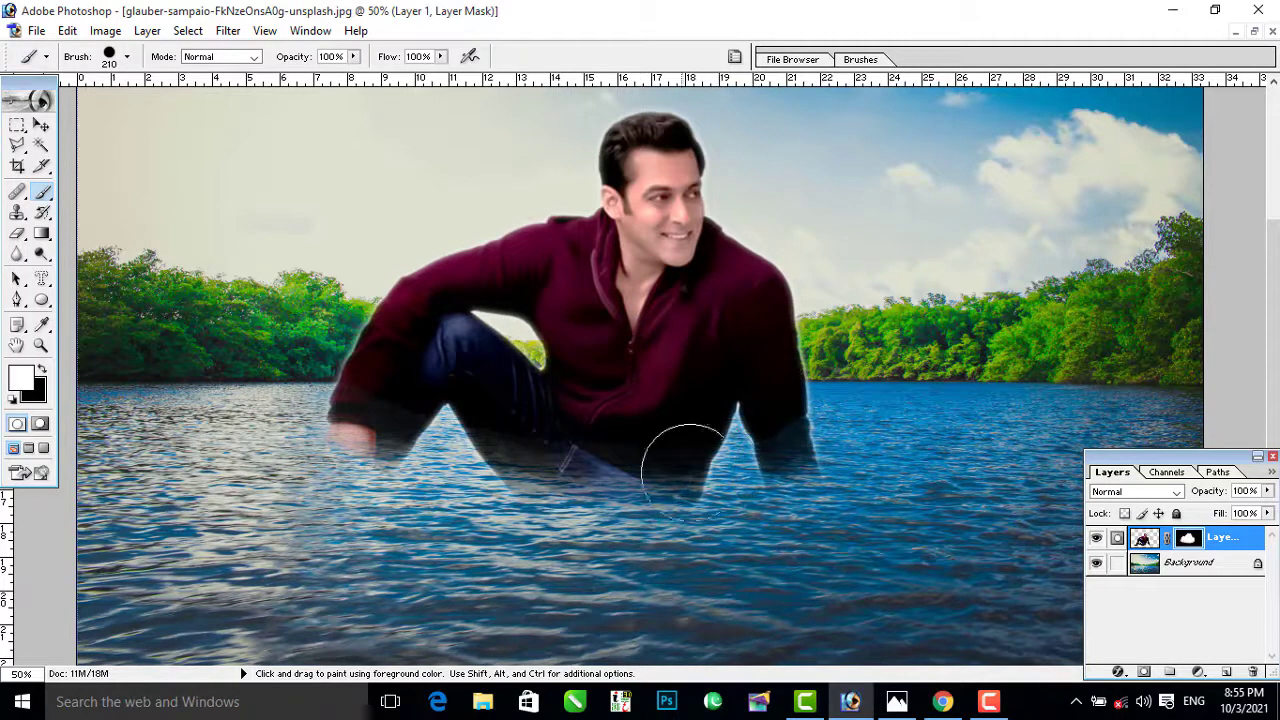
Step: Move the masked man to the right edge of the lake scene
left_click(42, 128)
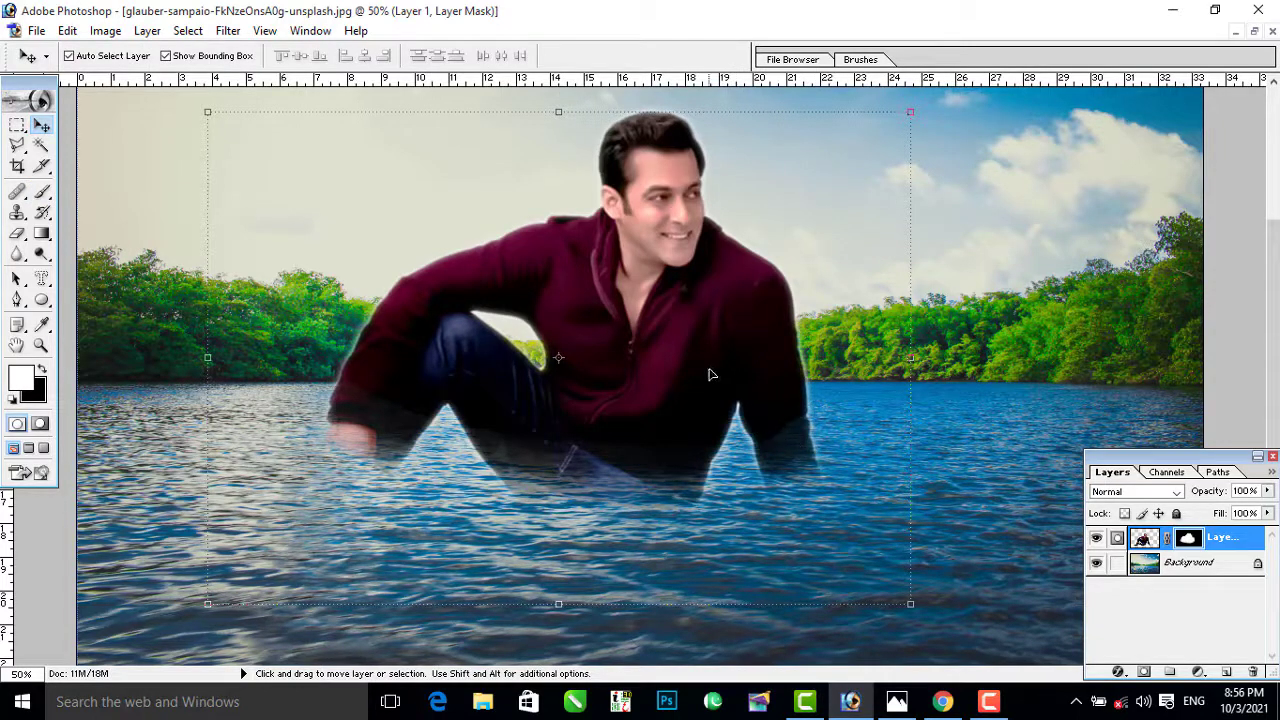
key("ctrl+minus")
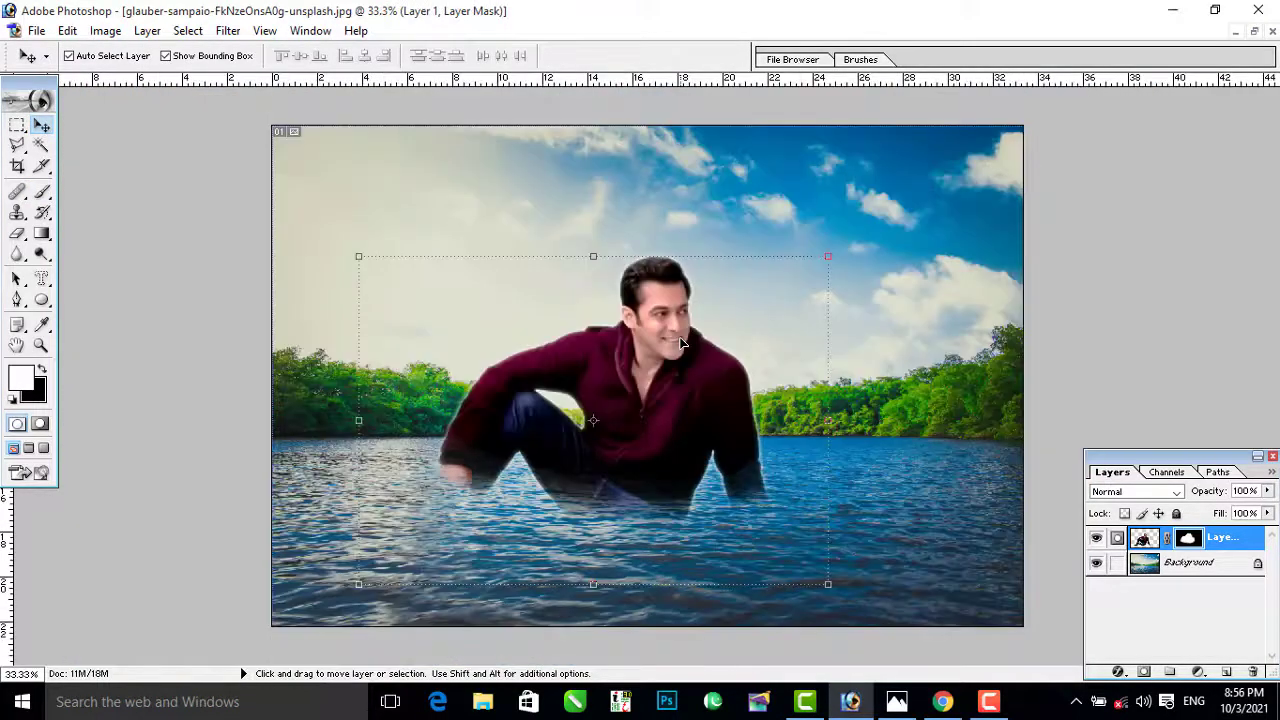
left_click_drag(680, 343, 725, 302)
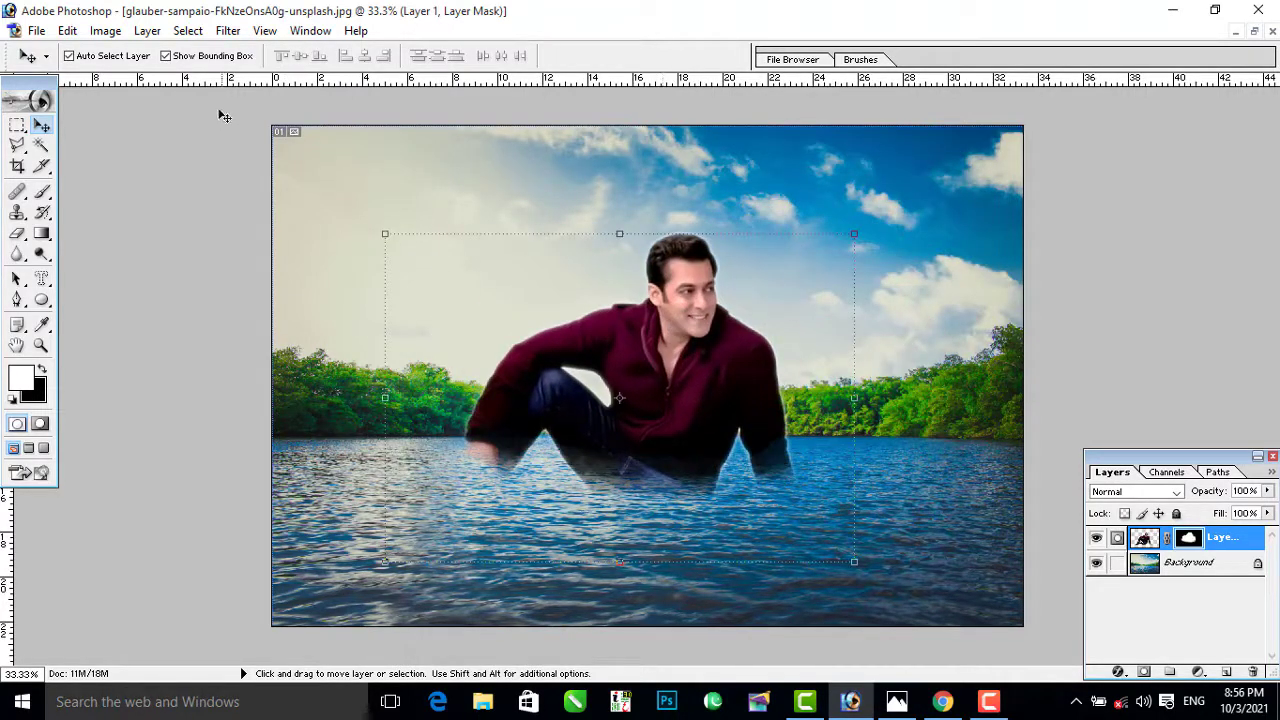
left_click_drag(697, 378, 947, 406)
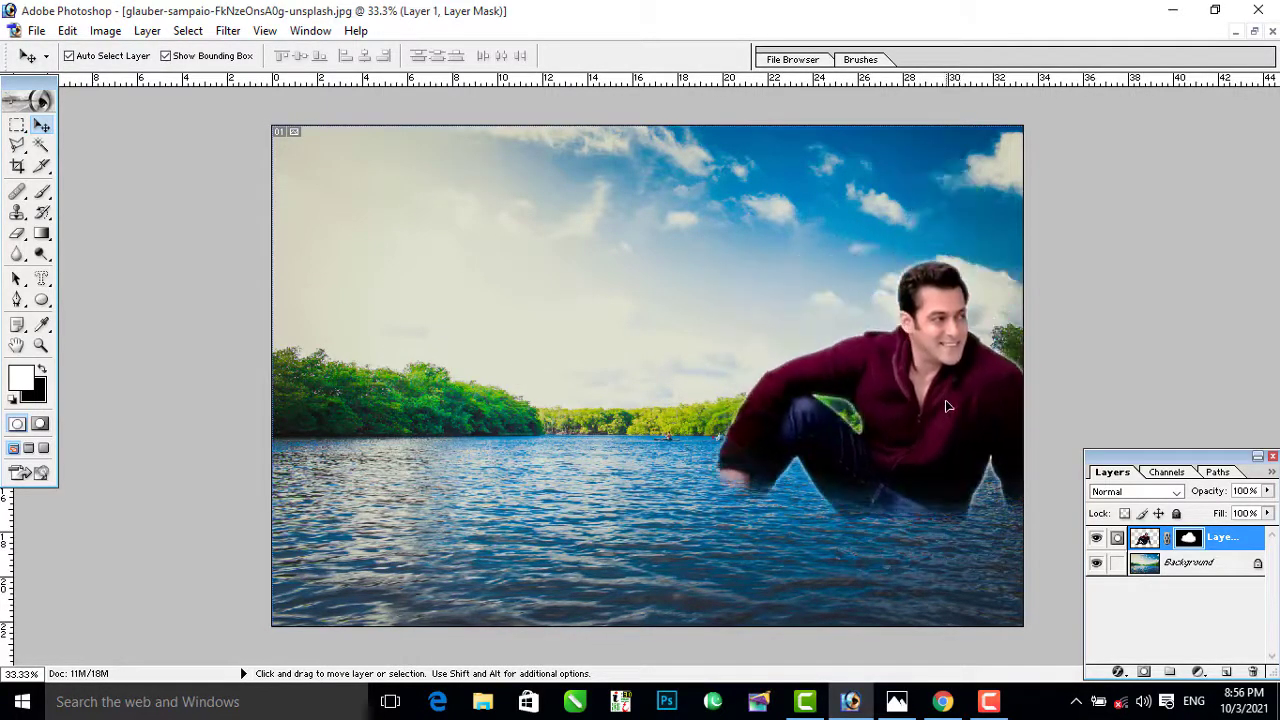
Step: Draw freehand magenta strokes over the sky on the Background layer with the Pencil tool at 90 px
left_click(438, 361)
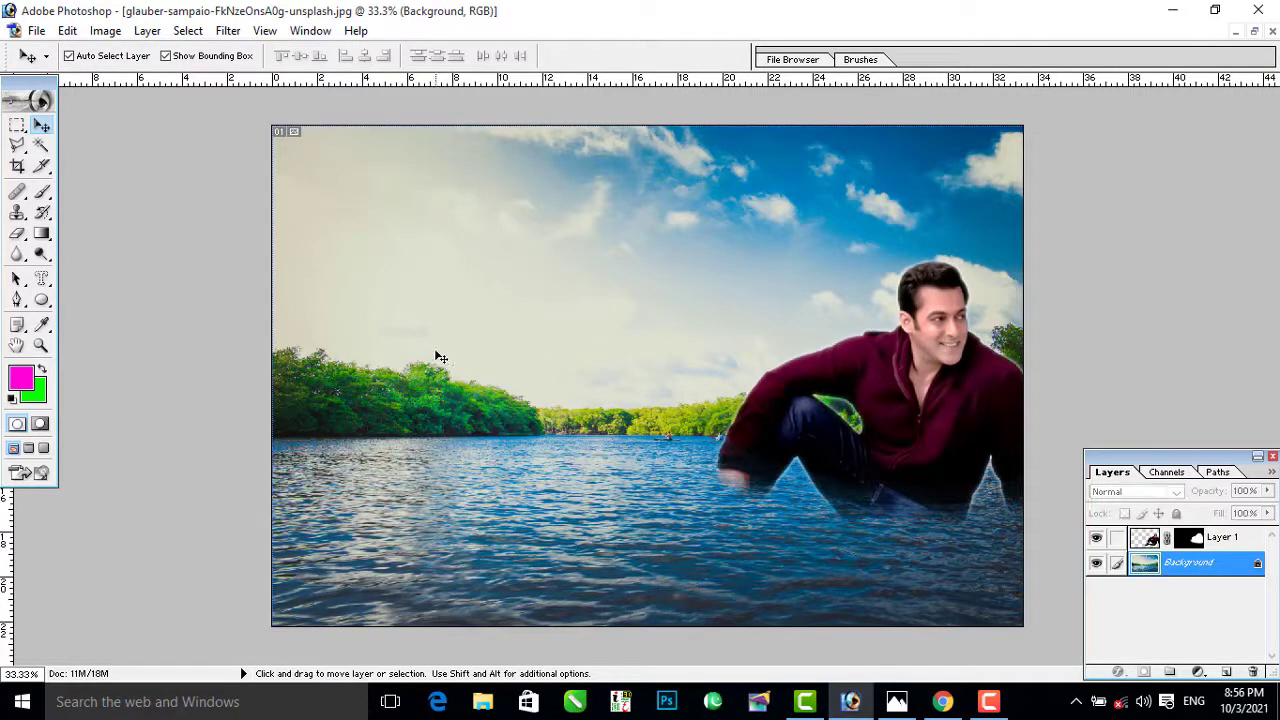
left_click_drag(45, 196, 86, 218)
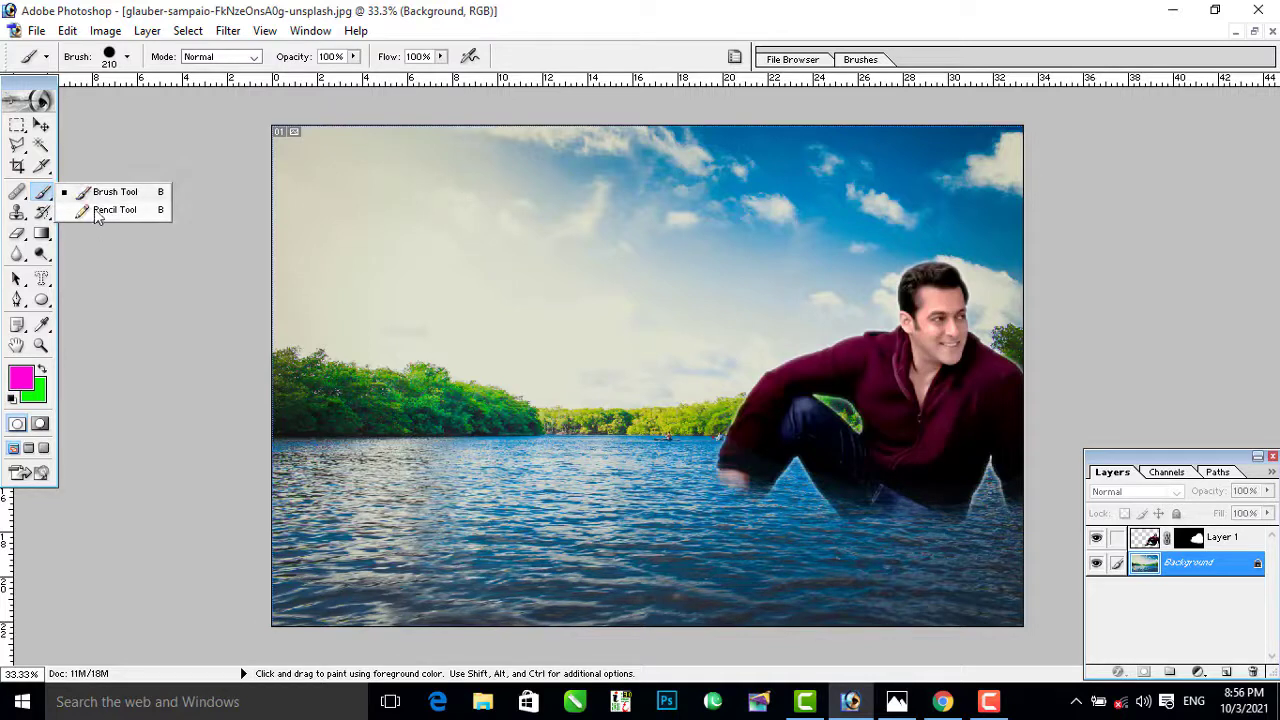
left_click(98, 215)
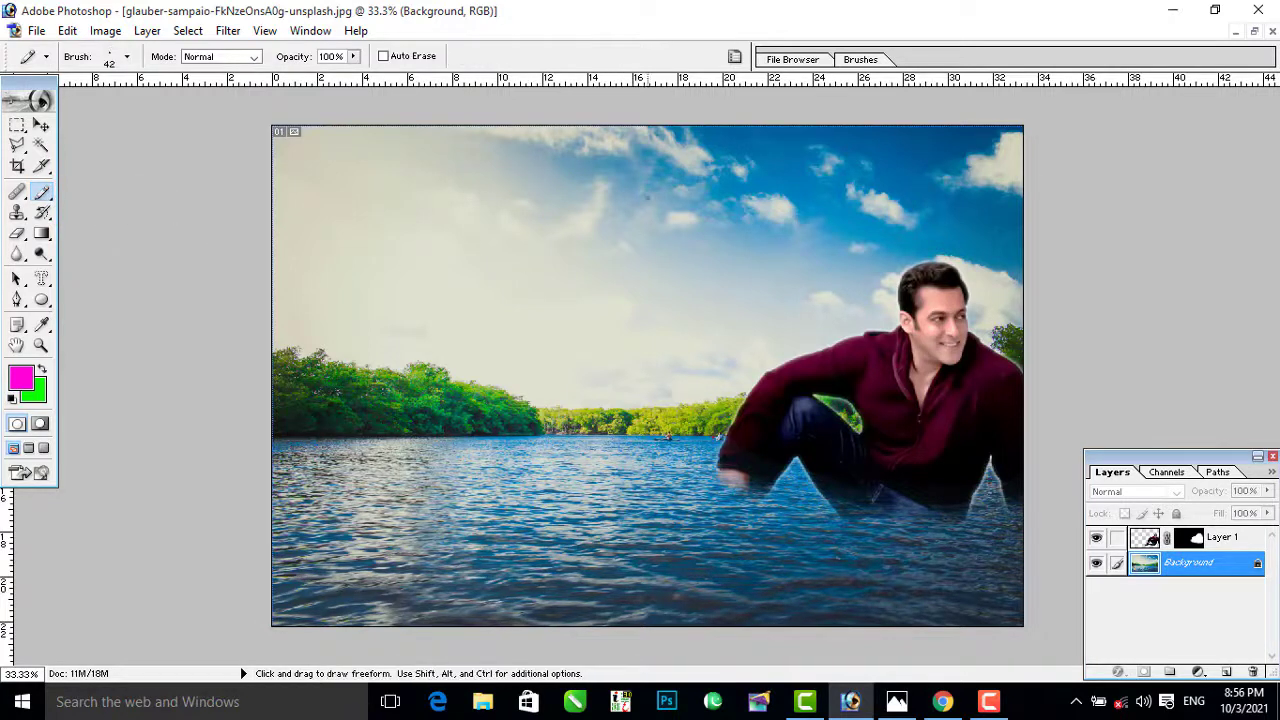
right_click(448, 246)
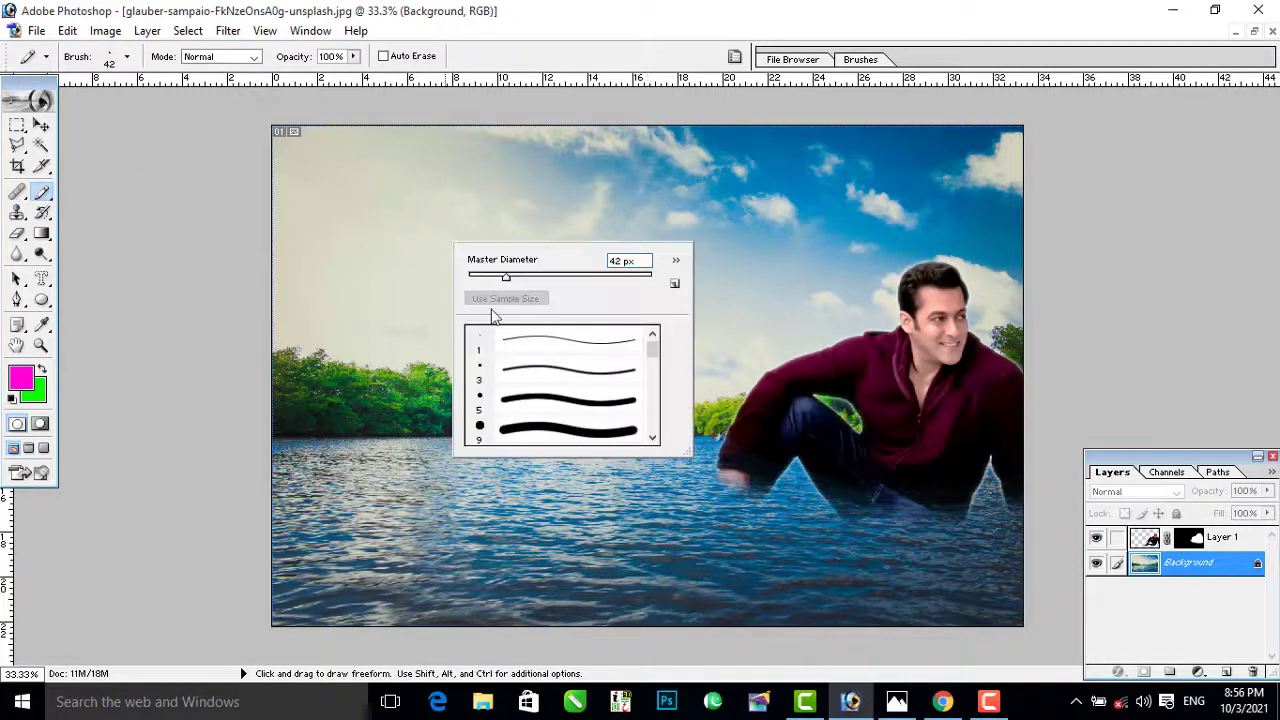
left_click(551, 370)
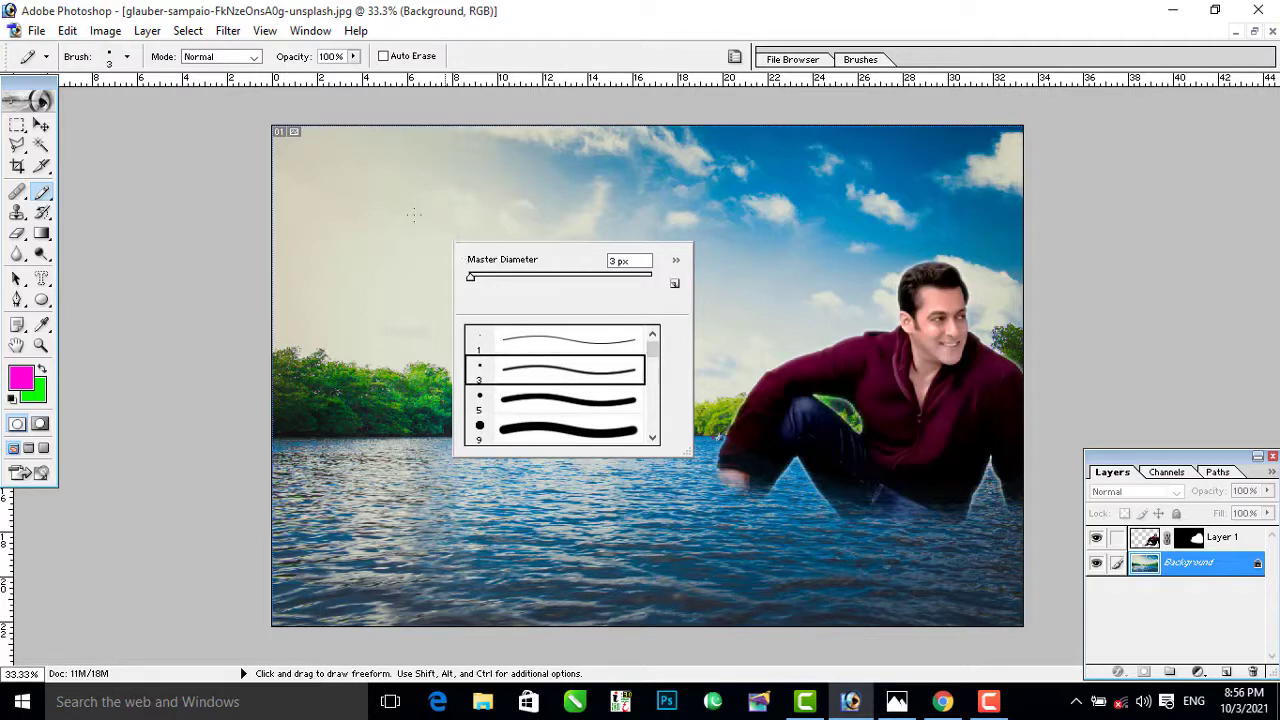
key("Return")
mouse_move(420, 218)
left_mouse_down()
mouse_move(418, 290)
mouse_move(450, 248)
mouse_move(508, 269)
mouse_move(453, 328)
left_mouse_up()
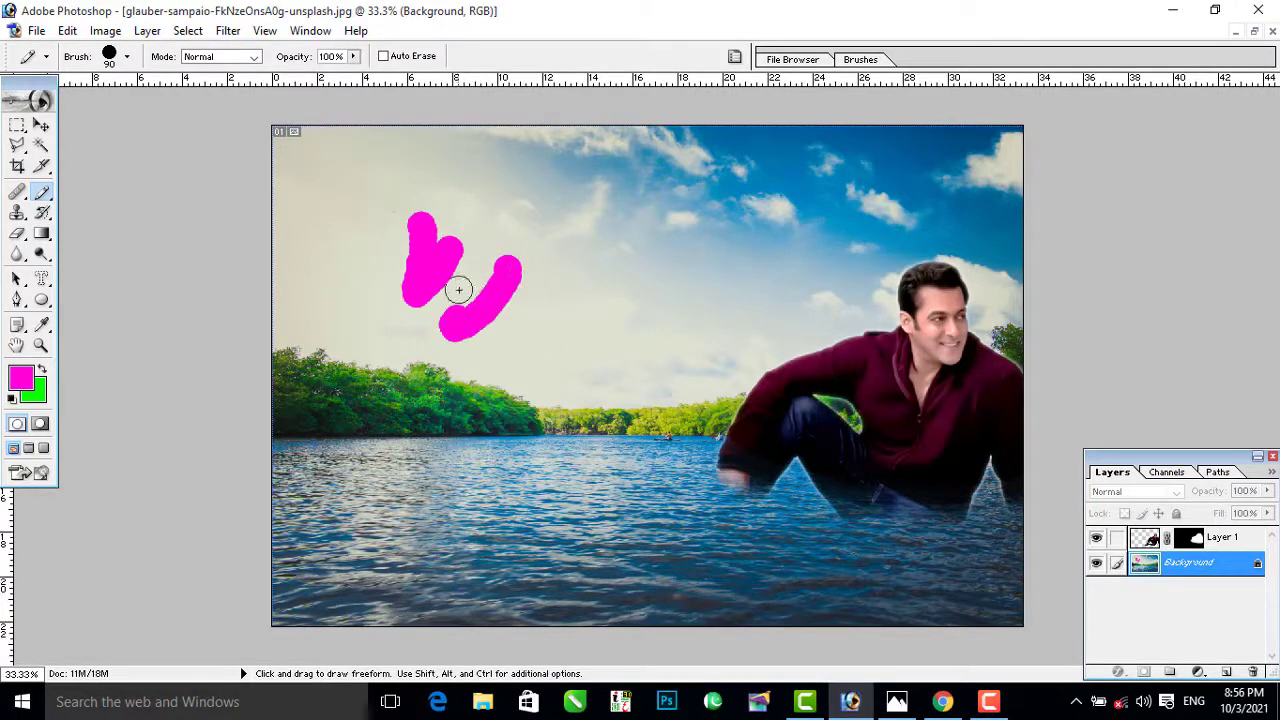
mouse_move(476, 283)
left_mouse_down()
mouse_move(440, 305)
mouse_move(465, 275)
mouse_move(495, 270)
mouse_move(511, 292)
left_mouse_up()
Step: Draw a thick diagonal magenta stroke from the sky to the trees with a 175 px pencil tip, and undo the pencil strokes
right_click(512, 290)
left_click(600, 418)
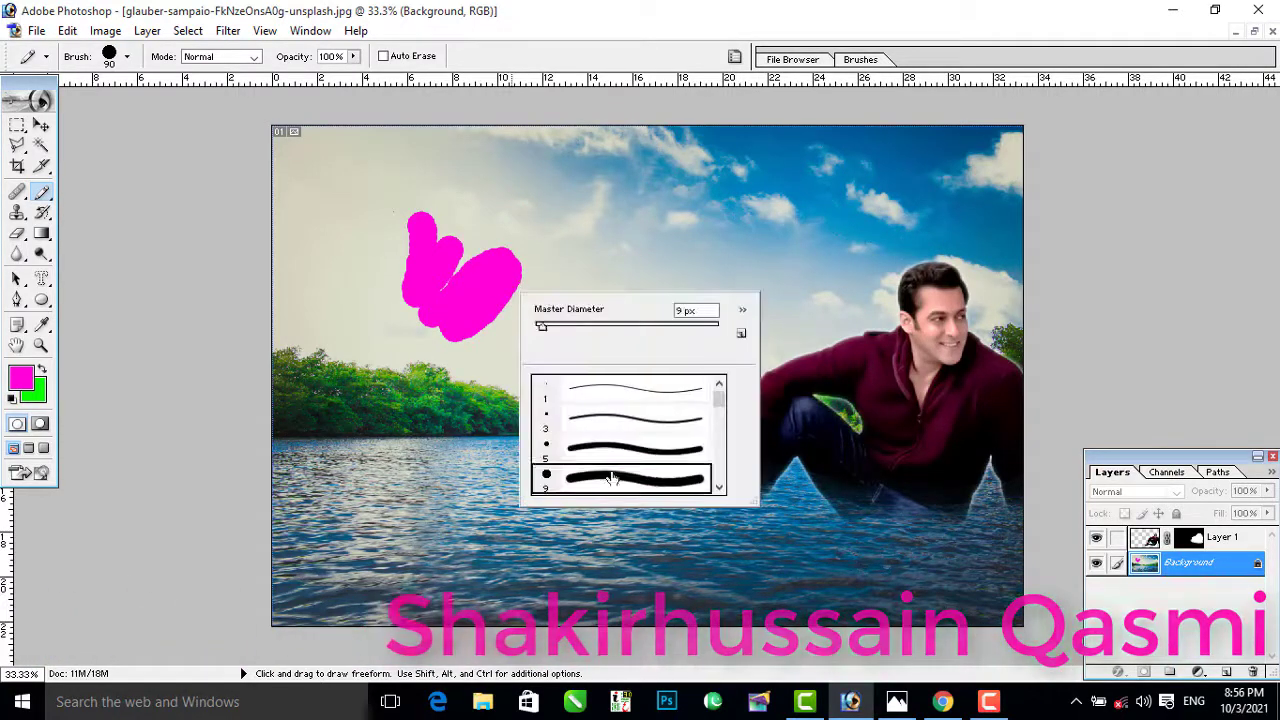
scroll(624, 468, "down", 4)
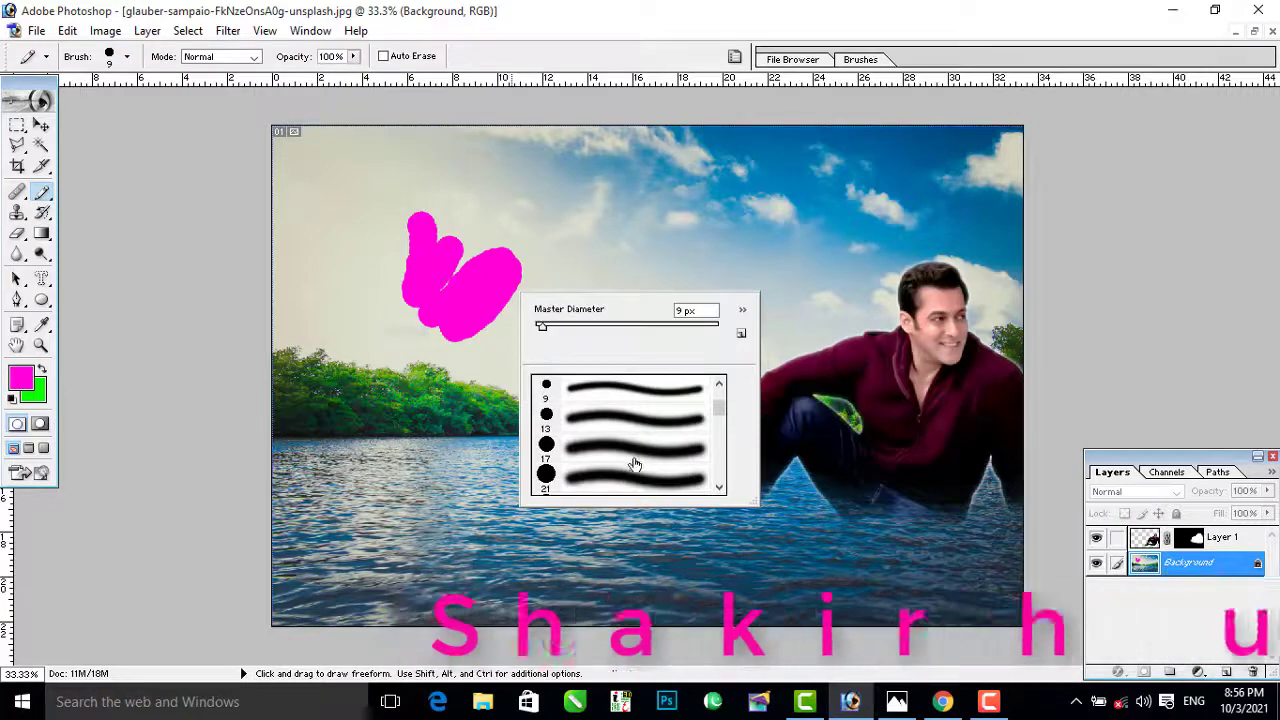
double_click(632, 464)
left_click_drag(607, 258, 462, 395)
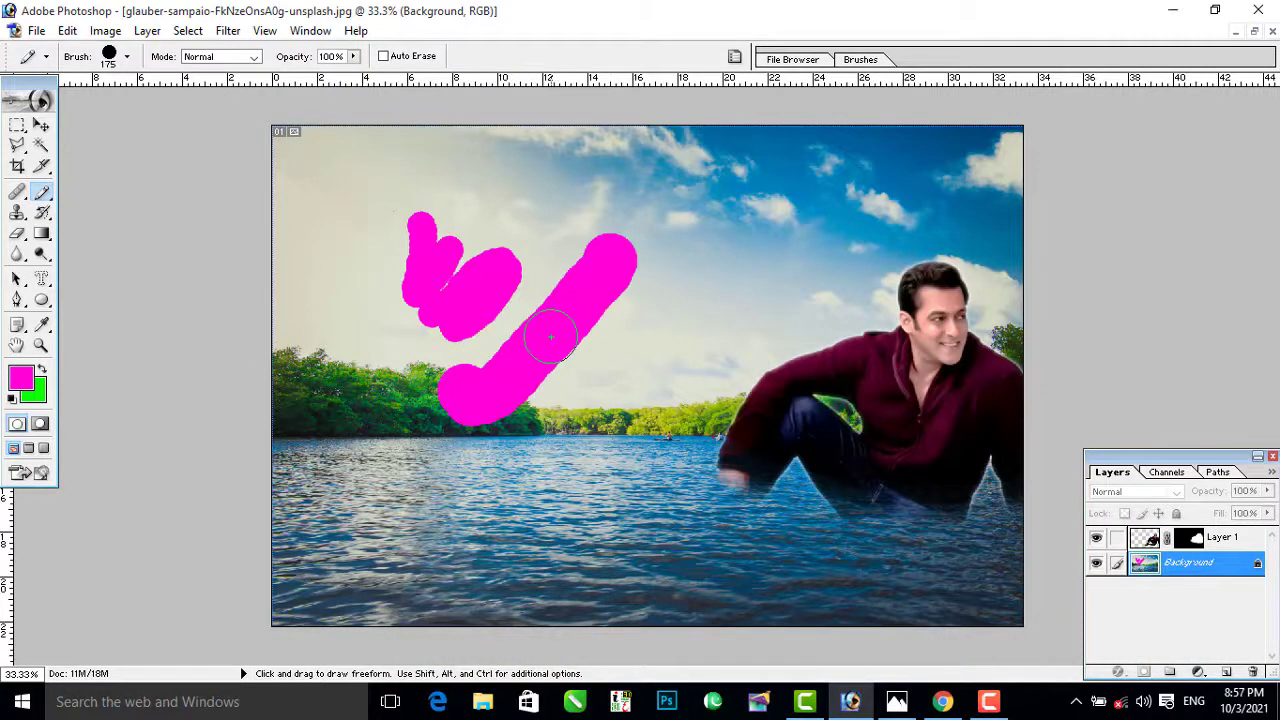
key("ctrl+z")
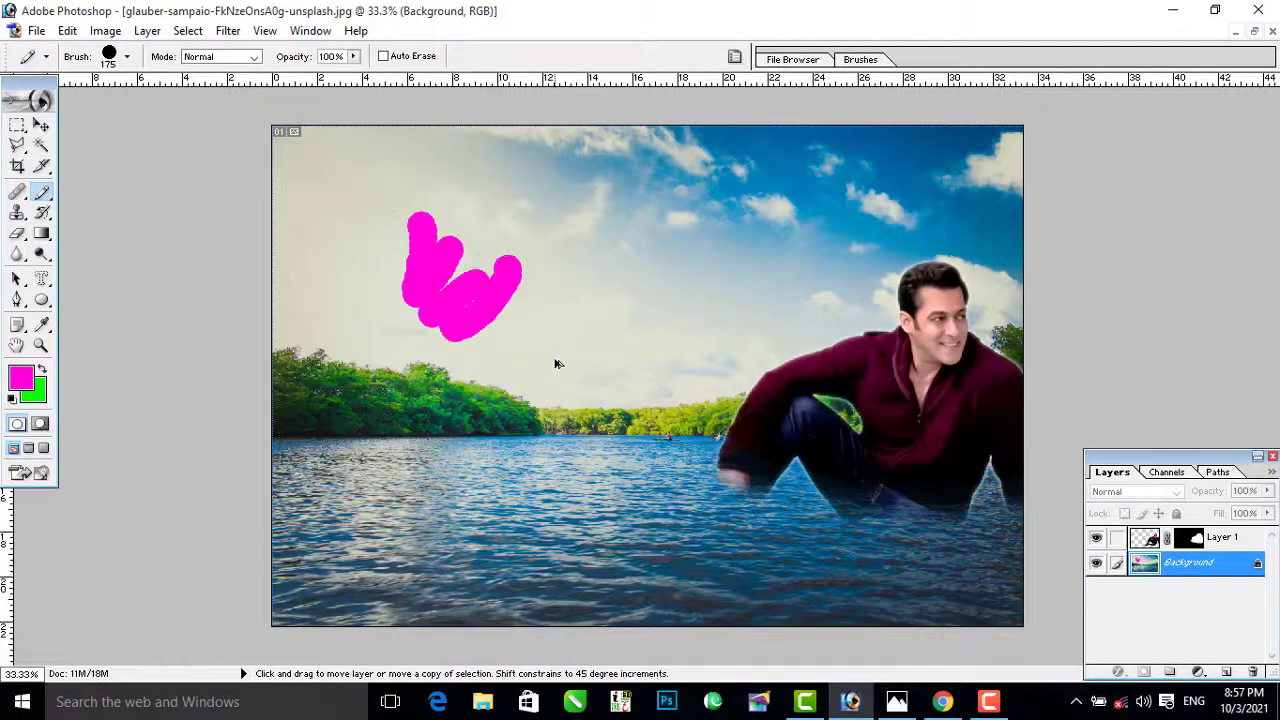
key("ctrl+z")
Step: Draw rows of multicolored grass across the sky with the 134 px grass pencil tip, and undo them
right_click(555, 363)
left_click(595, 445)
scroll(595, 447, "down", 2)
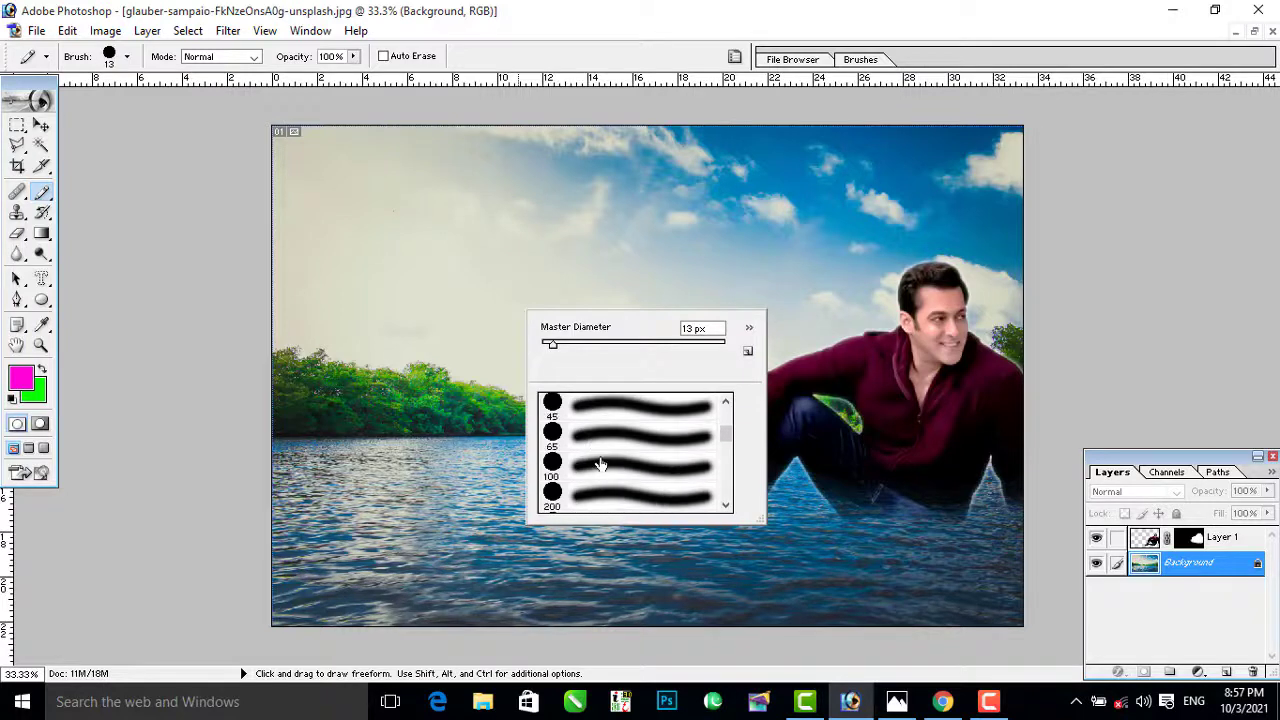
scroll(600, 465, "down", 3)
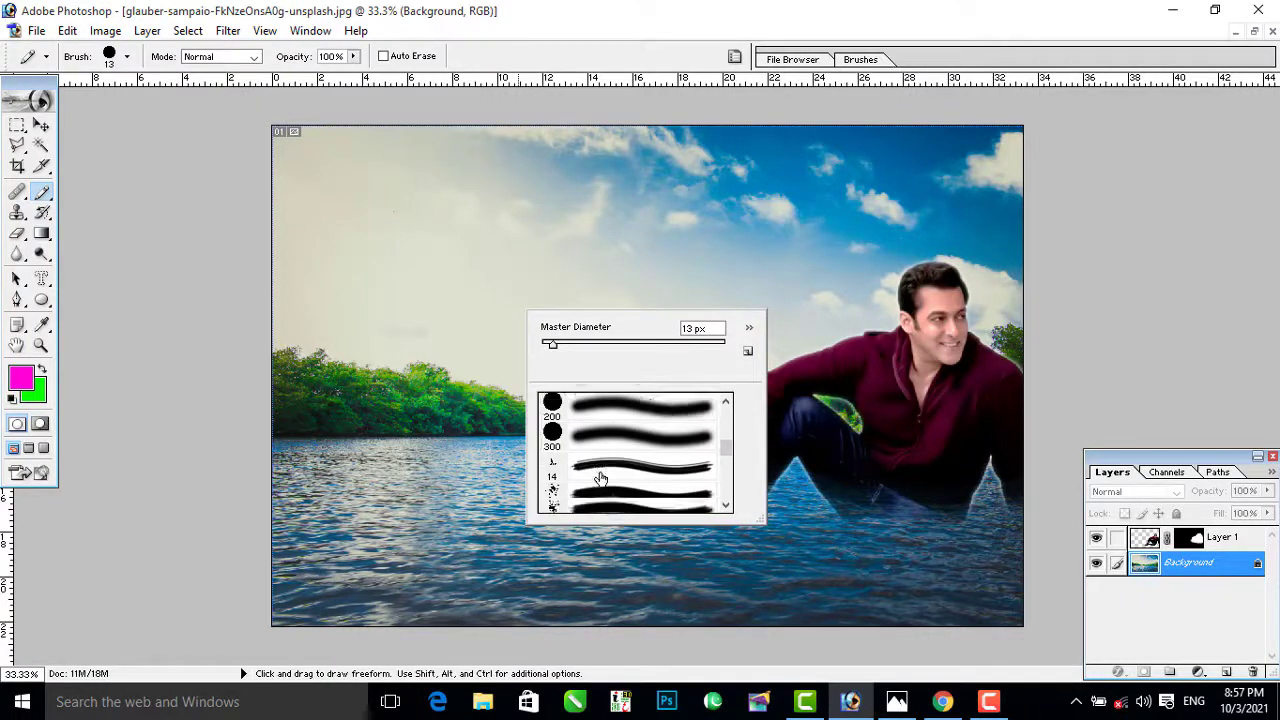
scroll(600, 478, "down", 3)
left_click(640, 422)
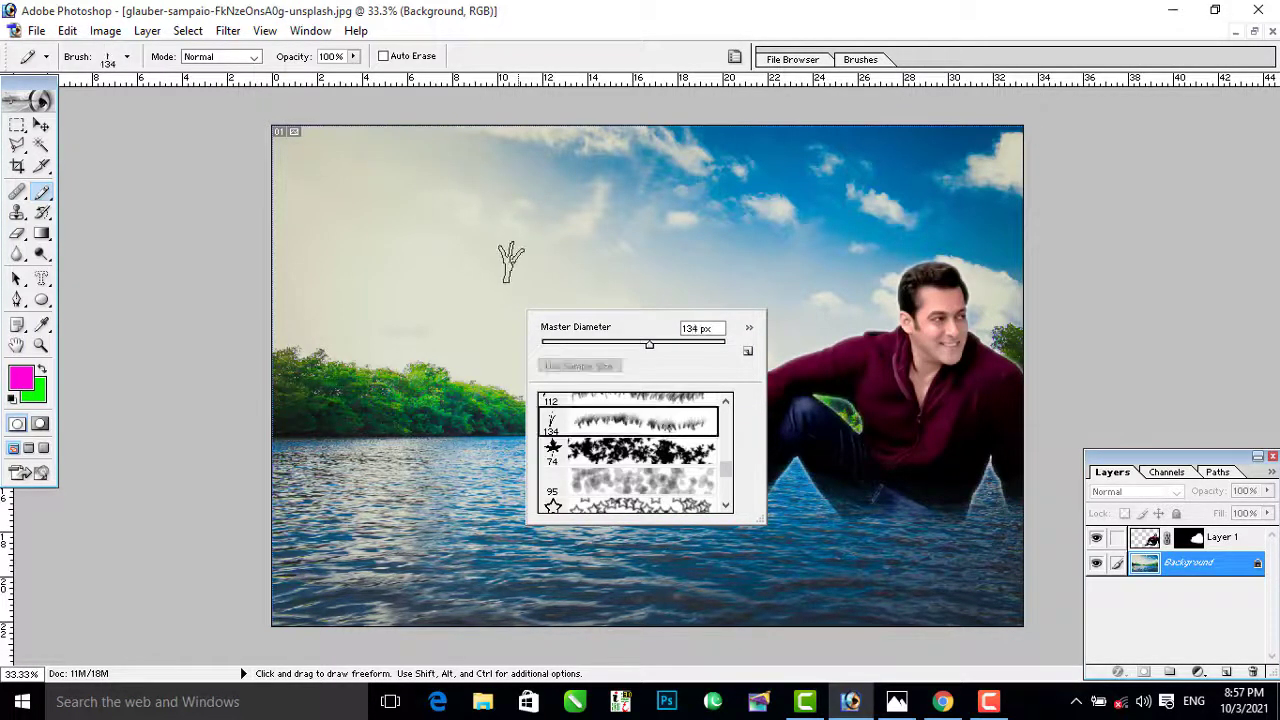
left_click(500, 257)
mouse_move(500, 263)
left_mouse_down()
mouse_move(561, 218)
mouse_move(635, 212)
mouse_move(355, 275)
mouse_move(337, 220)
mouse_move(405, 190)
mouse_move(679, 176)
mouse_move(624, 255)
left_mouse_up()
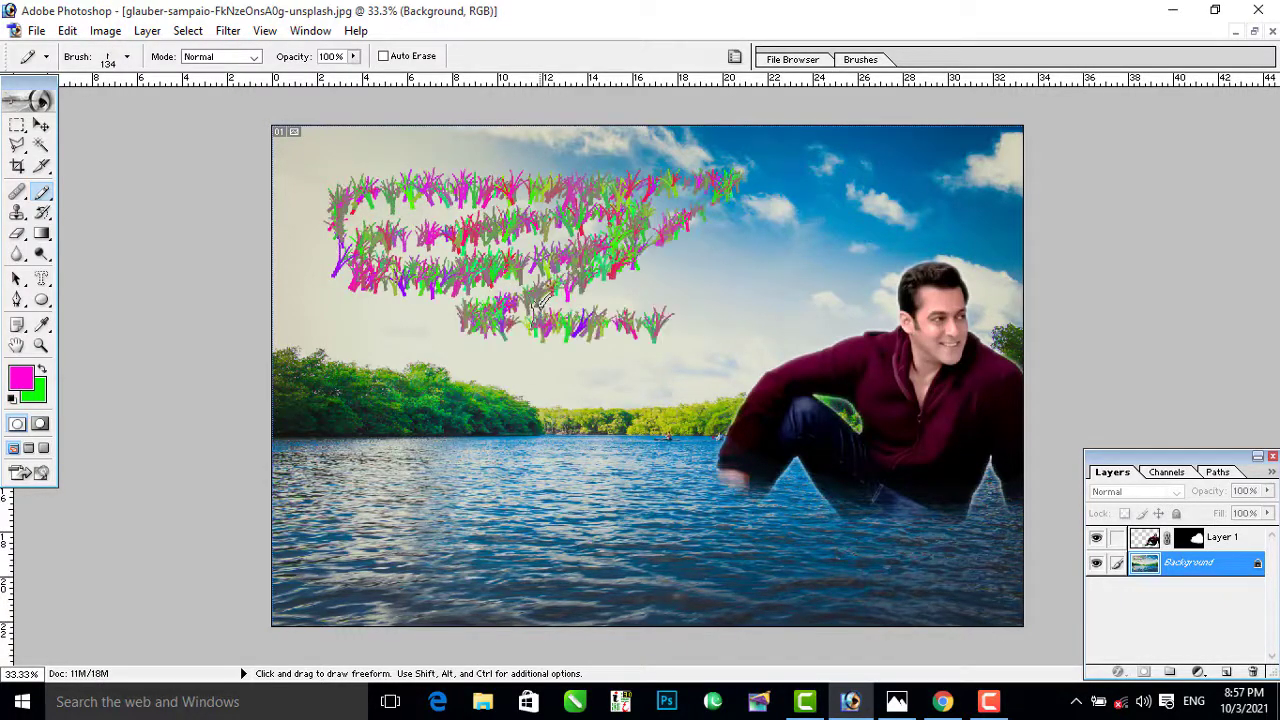
key("ctrl+z")
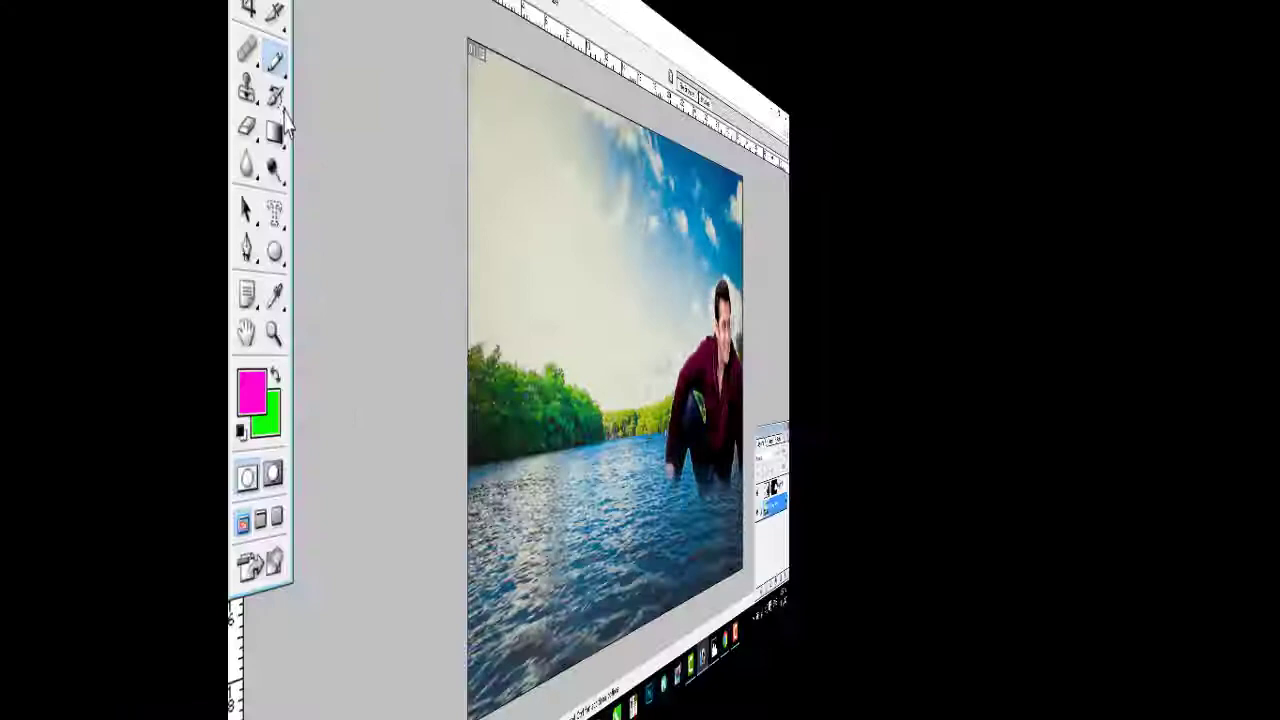
Step: Copy the cut-out man from the wallpaper document into the lake image as a new layer with the Move tool
right_click(427, 256)
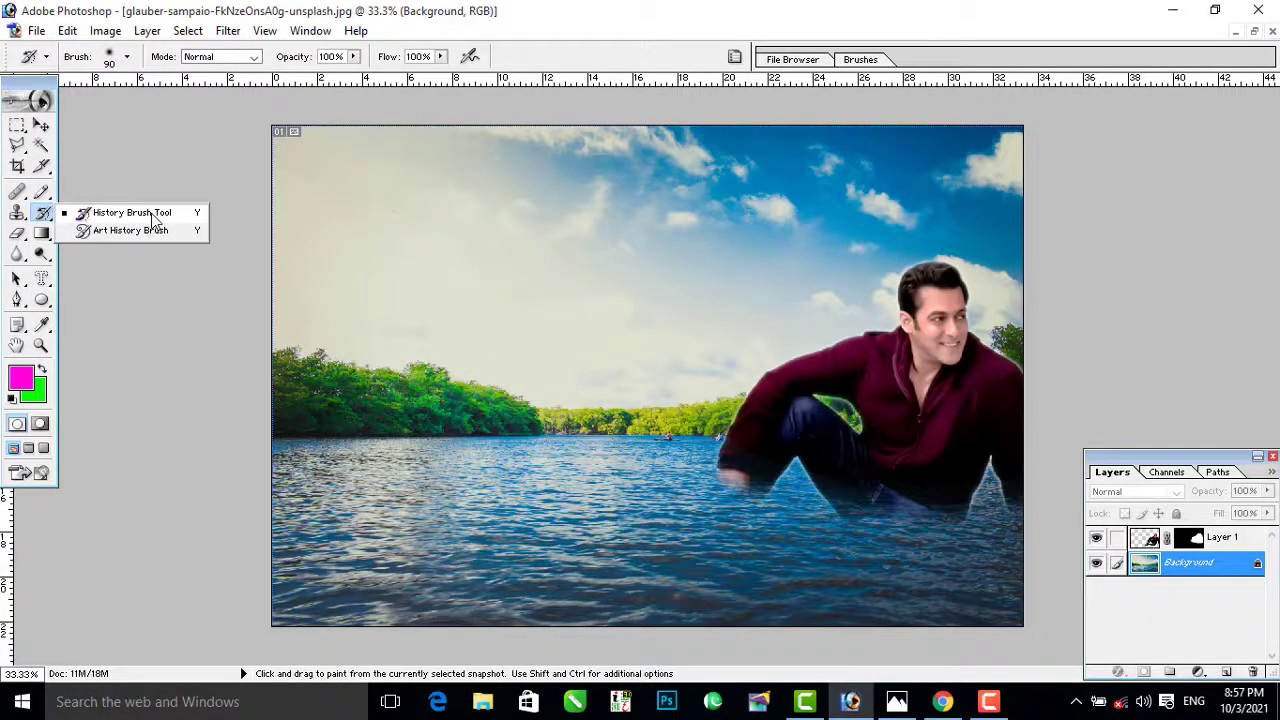
left_click(152, 214)
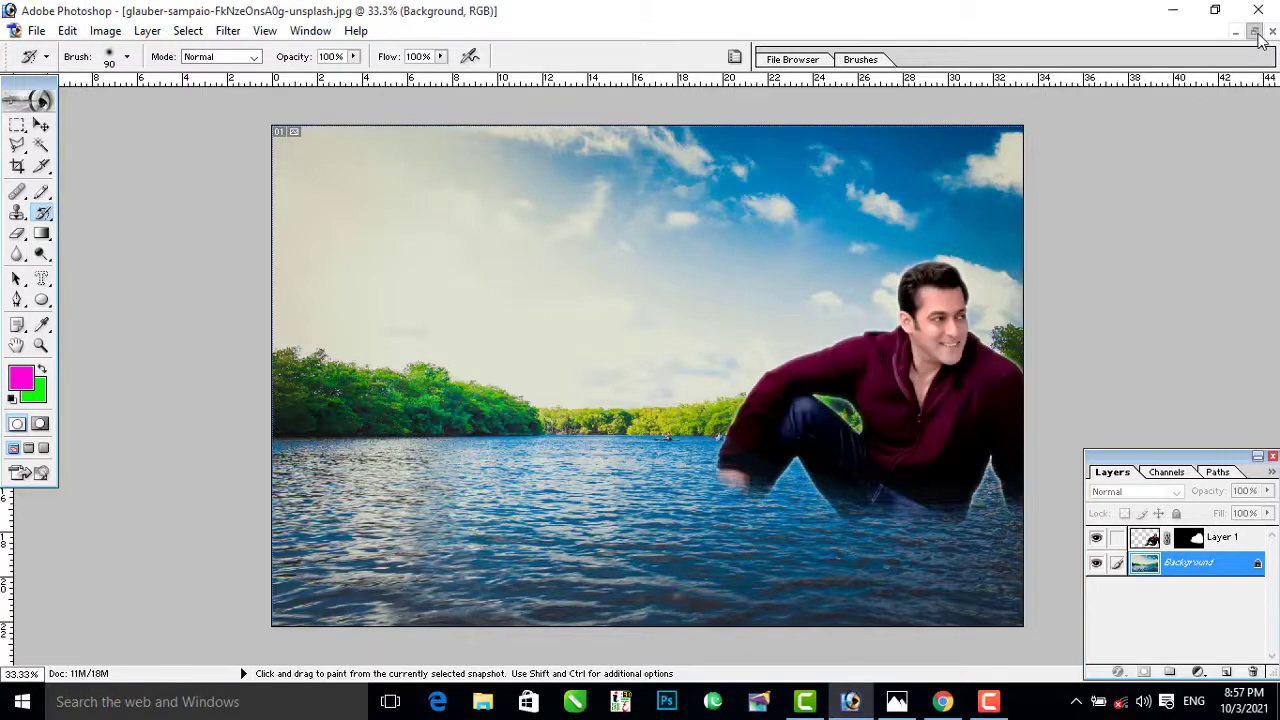
left_click(1254, 31)
left_click(41, 124)
left_click(416, 422)
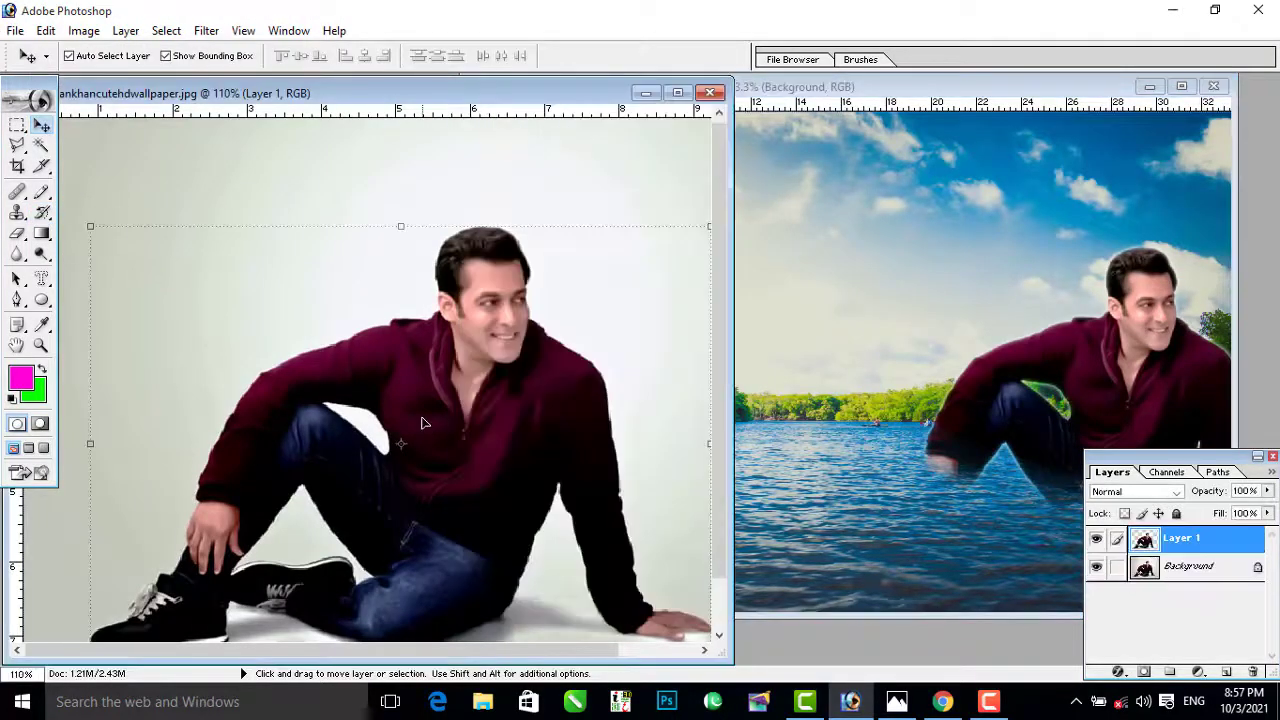
left_click_drag(457, 380, 852, 296)
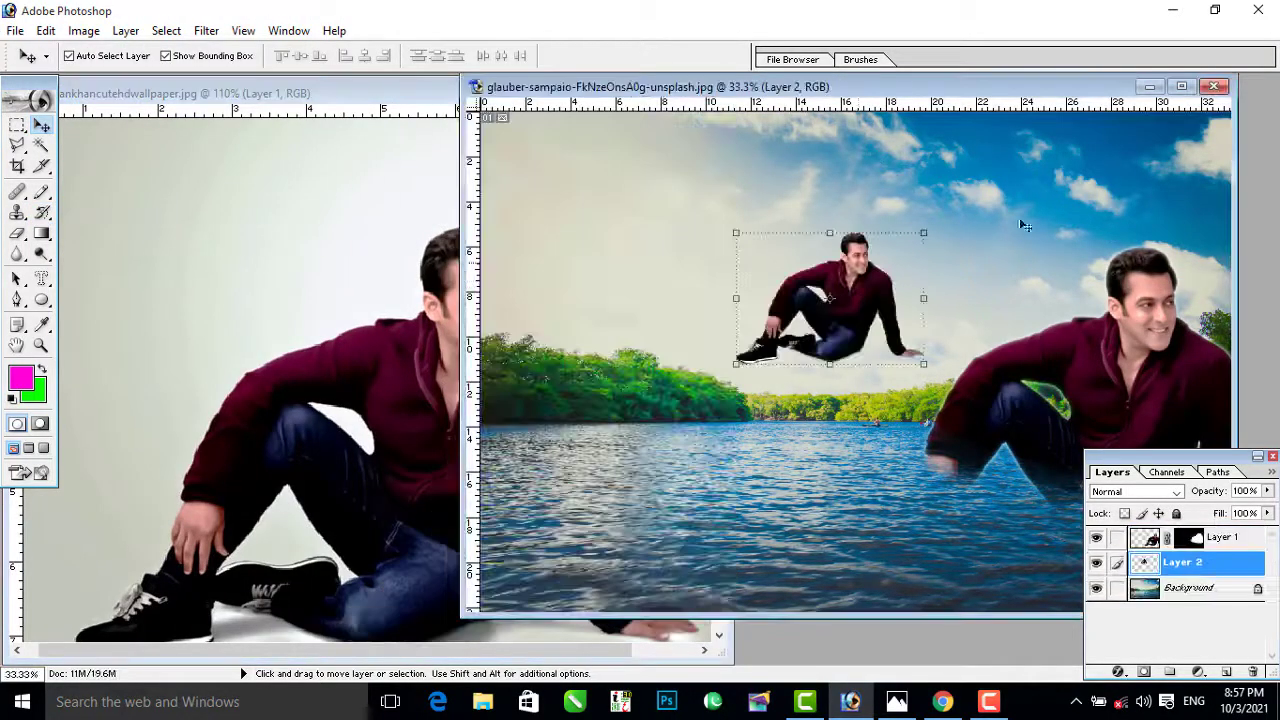
Step: Scale the newly added full-body man to 225.6% and place him in the lake beside the masked man
left_click(1181, 86)
left_click_drag(656, 244, 738, 290)
left_click_drag(604, 488, 598, 443)
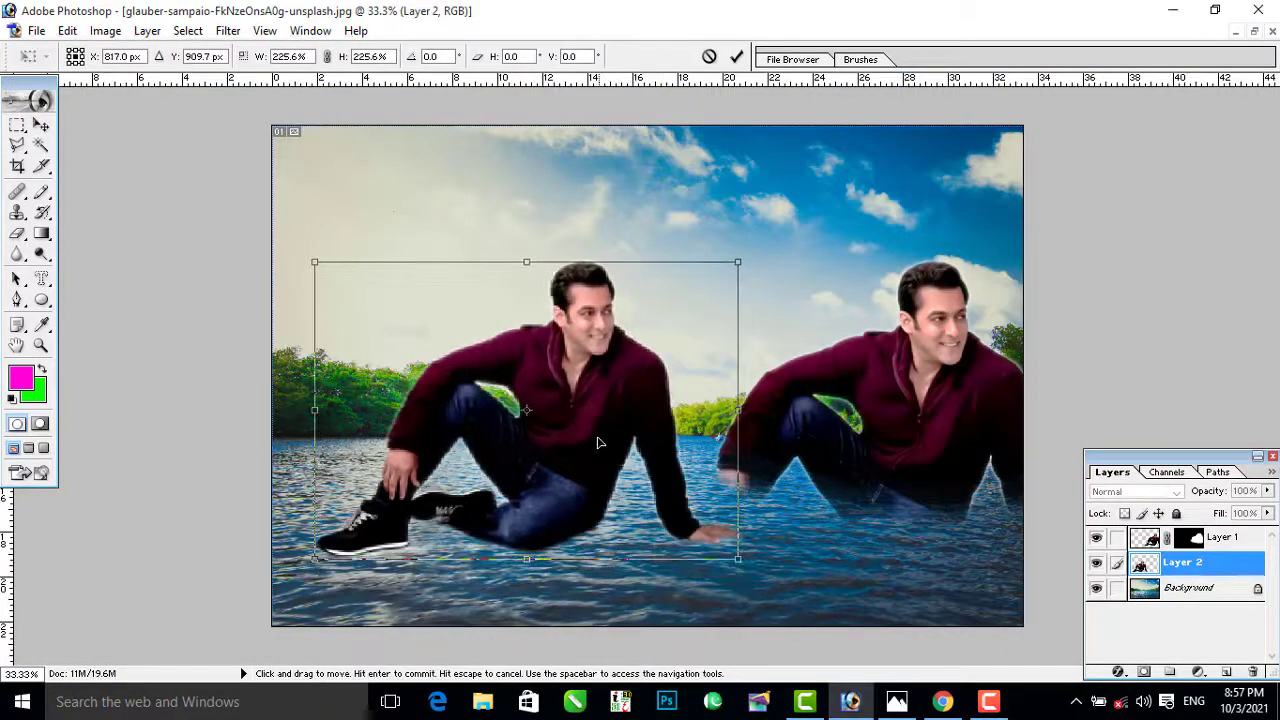
key("Return")
Step: Shrink the masked man and place him in the sky at the image's upper right, and shift the full-body man toward the center
left_click_drag(933, 341, 923, 273)
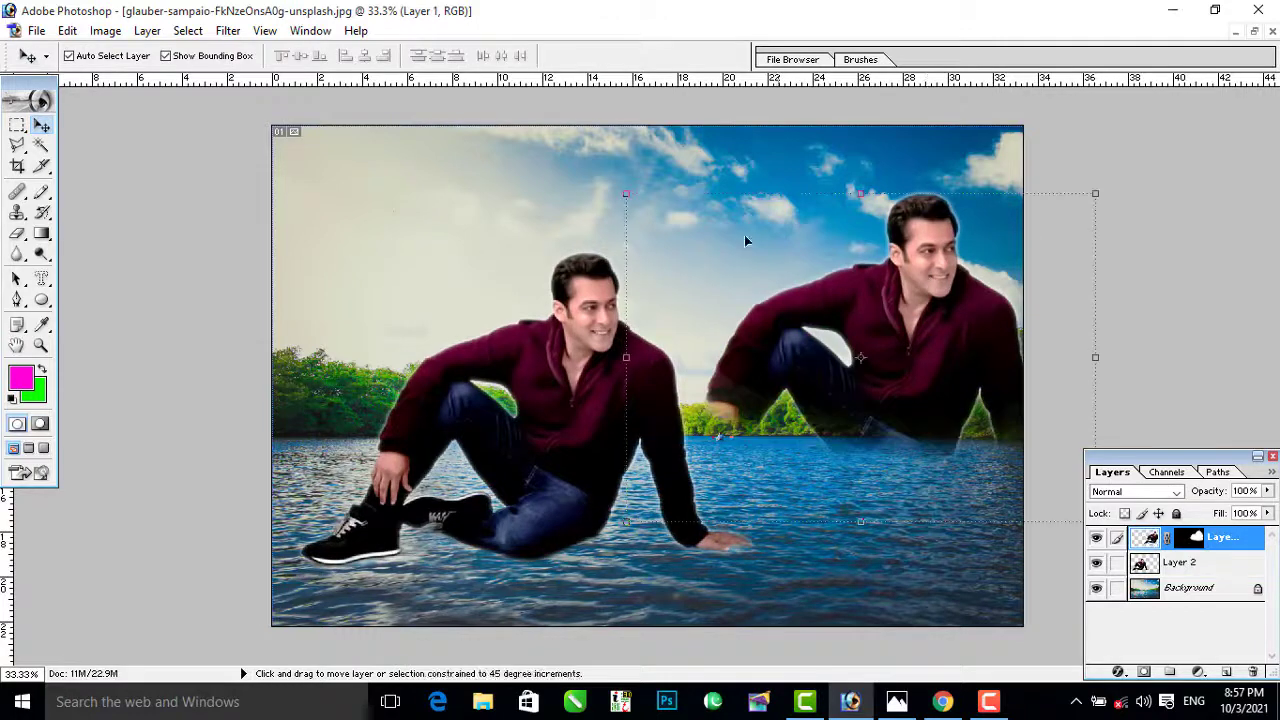
key("alt")
left_click_drag(623, 190, 805, 334)
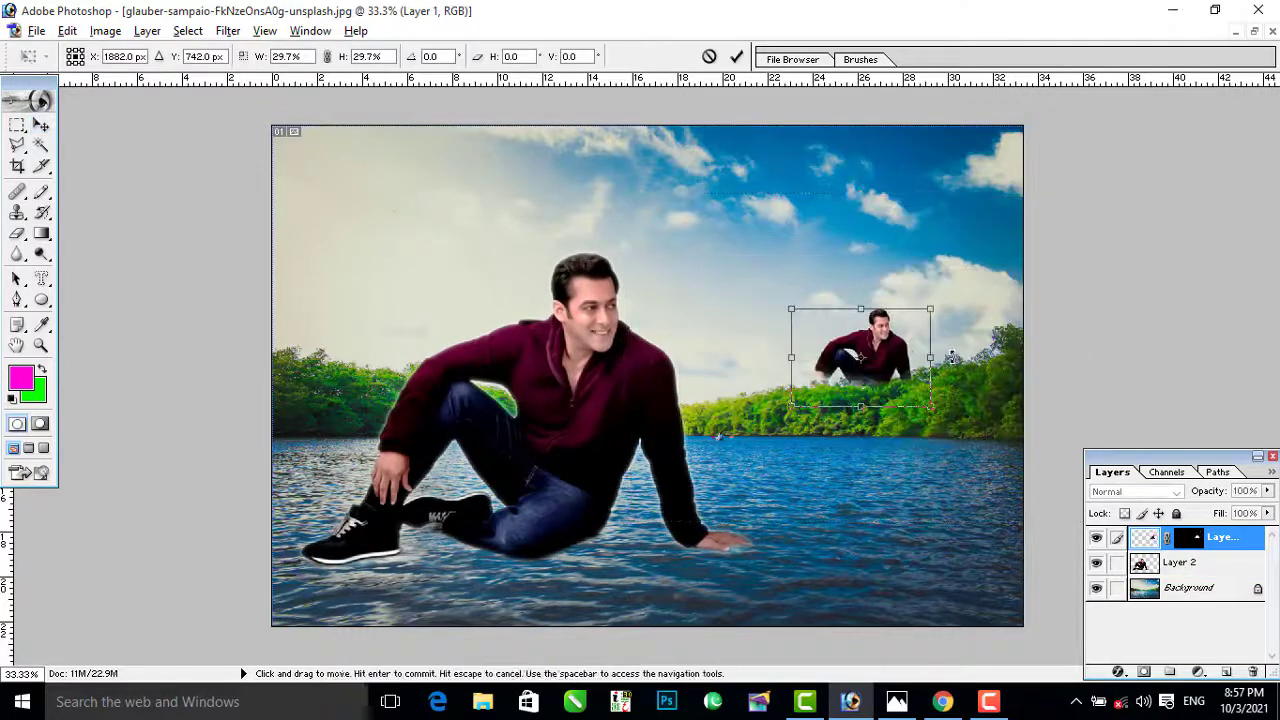
left_click_drag(924, 353, 965, 228)
key("Return")
left_click_drag(525, 410, 595, 417)
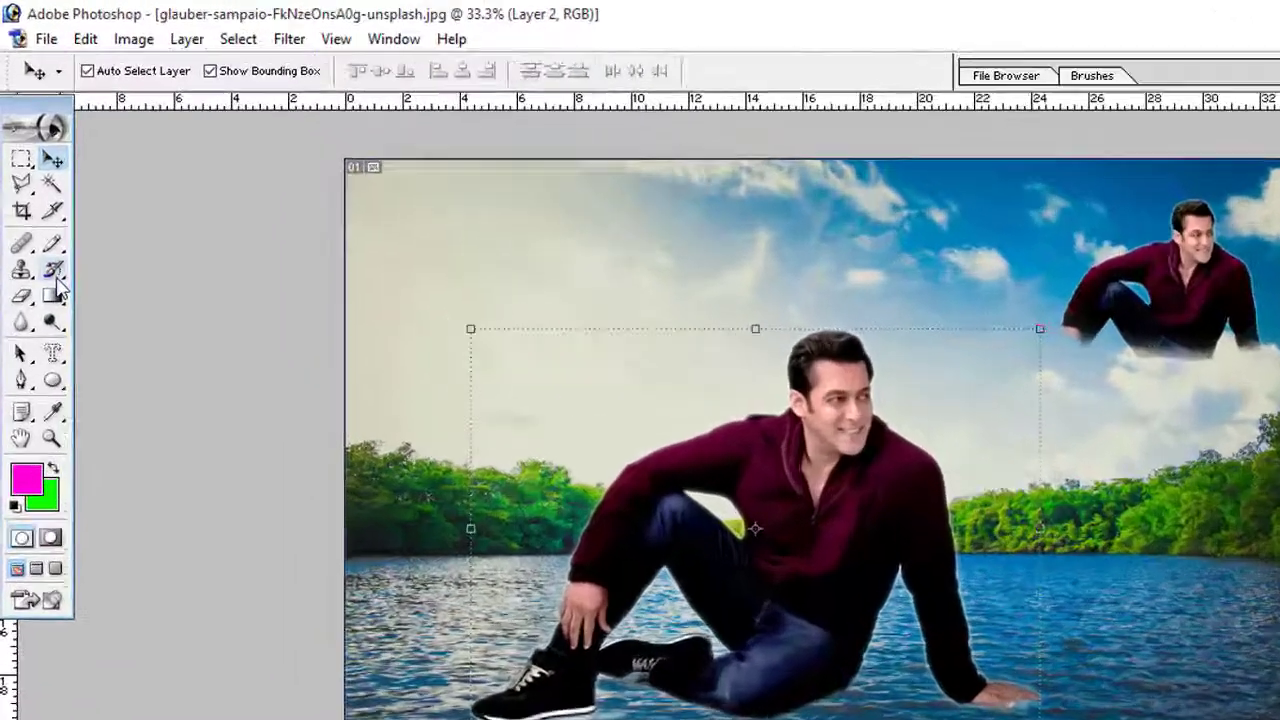
Step: Paint over the Layer 2 man's shoes, lower legs and hands with the 250 px History Brush to blend them into the water
left_click(41, 213)
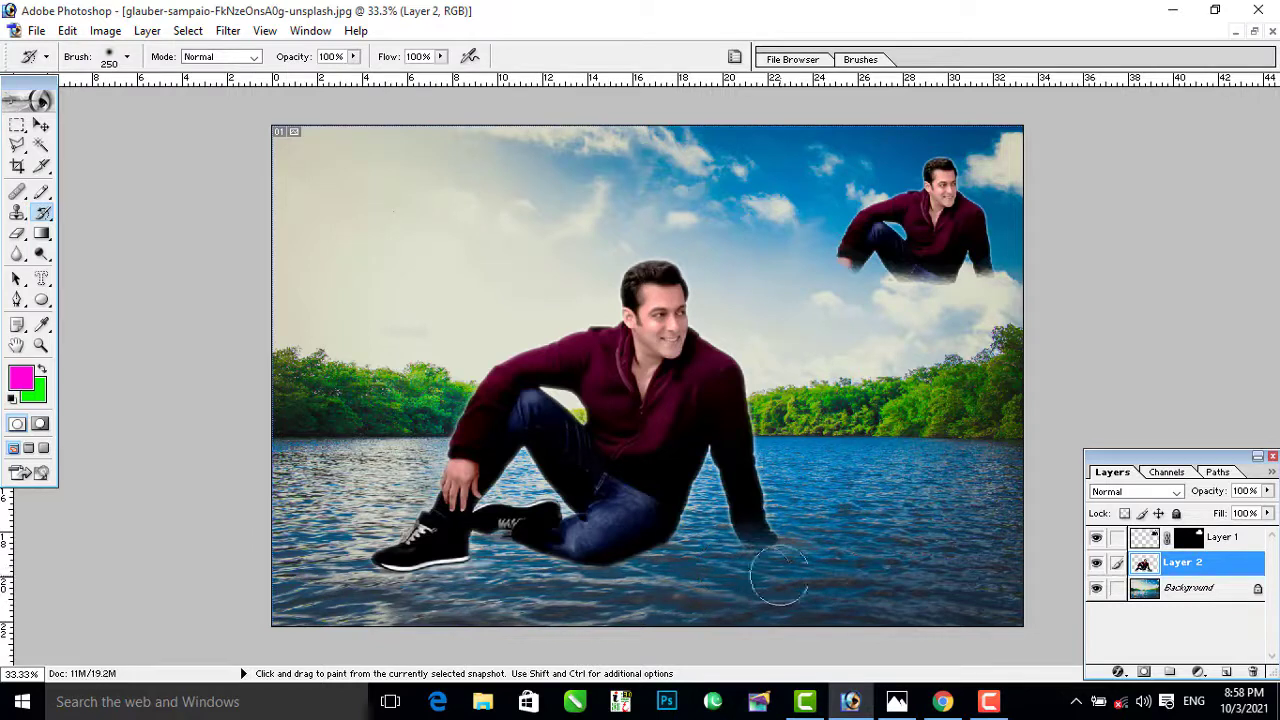
left_click_drag(812, 563, 527, 553)
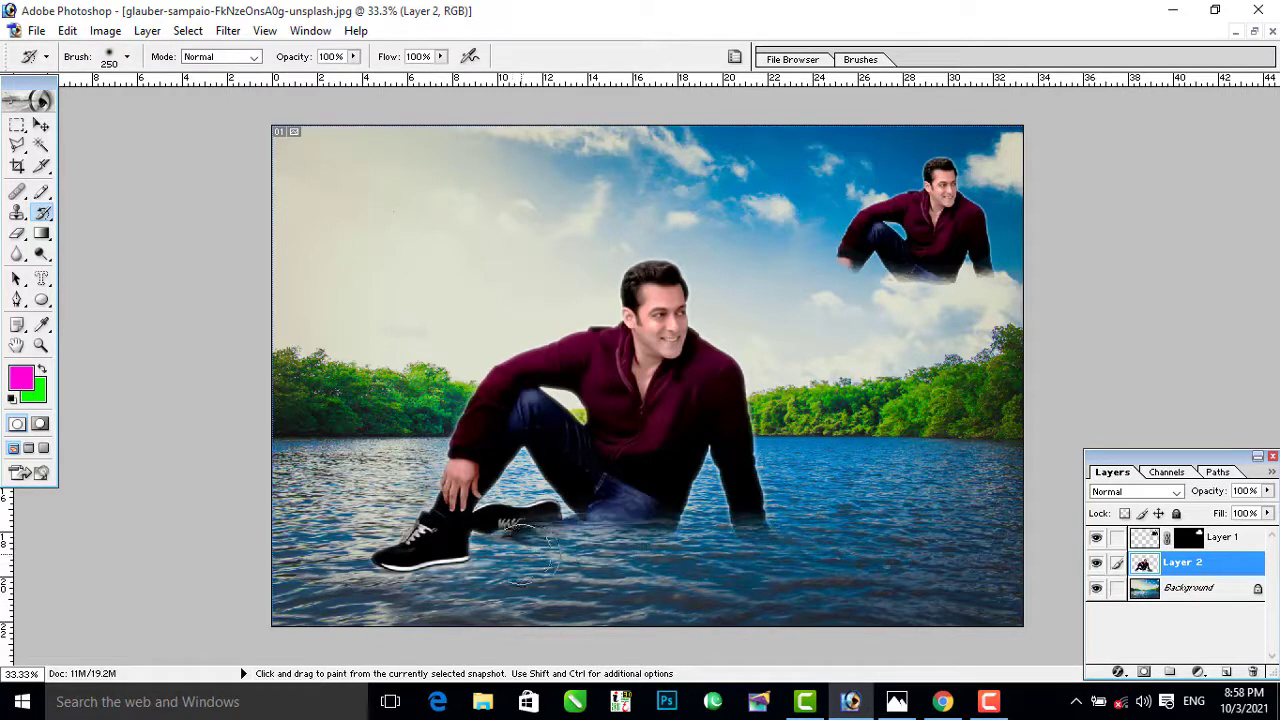
mouse_move(770, 535)
left_mouse_down()
mouse_move(506, 515)
mouse_move(380, 540)
left_mouse_up()
mouse_move(478, 557)
left_mouse_down()
mouse_move(394, 552)
mouse_move(383, 535)
mouse_move(383, 520)
mouse_move(446, 518)
left_mouse_up()
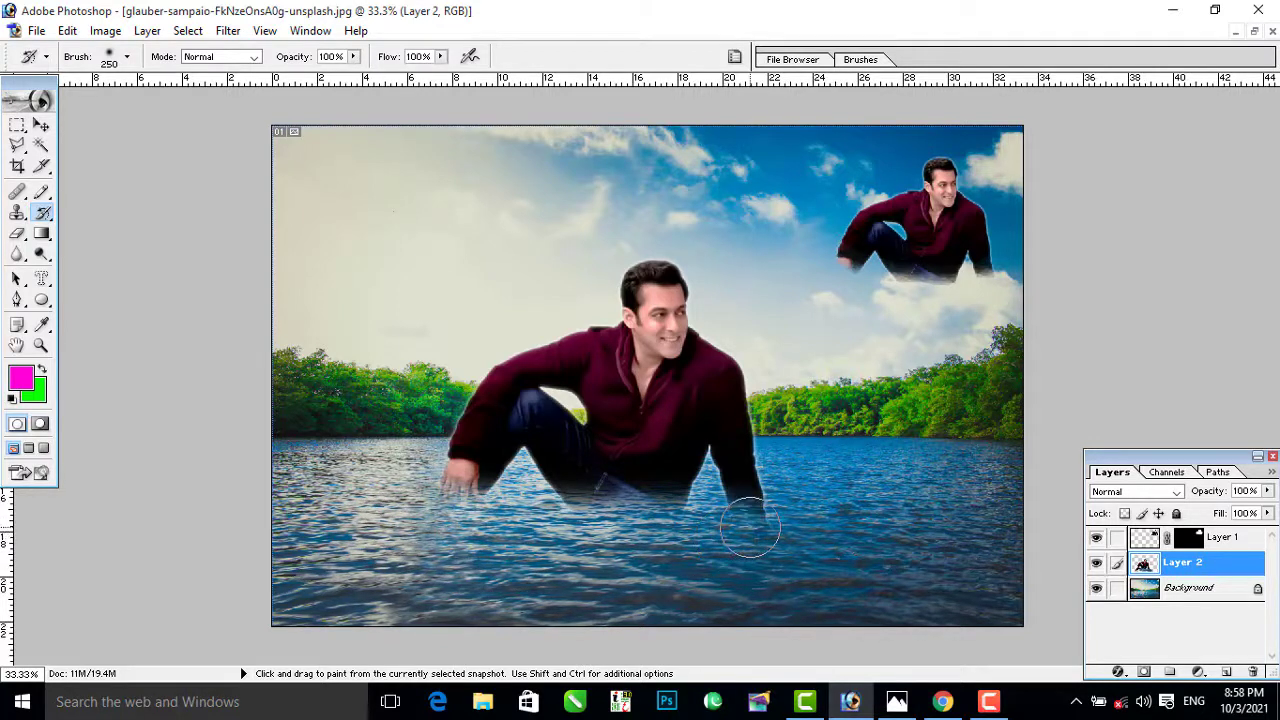
mouse_move(749, 530)
left_mouse_down()
mouse_move(640, 528)
mouse_move(630, 562)
left_mouse_up()
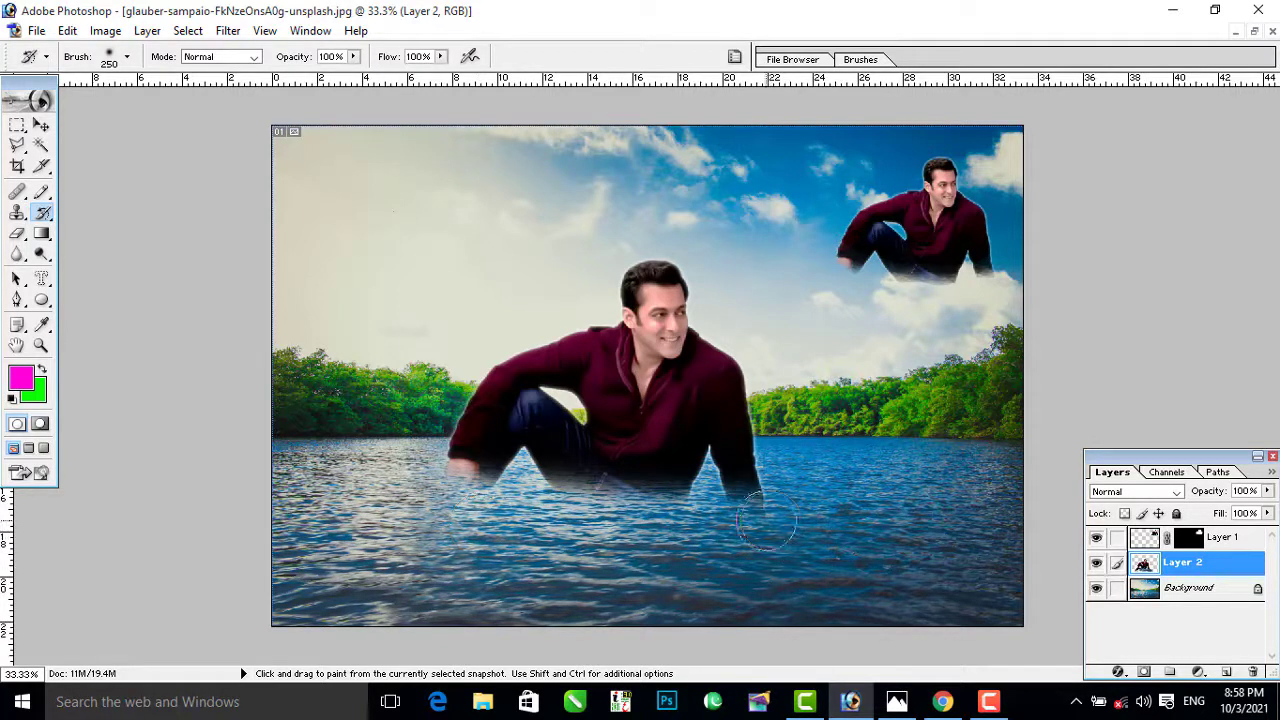
mouse_move(766, 520)
left_mouse_down()
mouse_move(626, 561)
mouse_move(565, 524)
left_mouse_up()
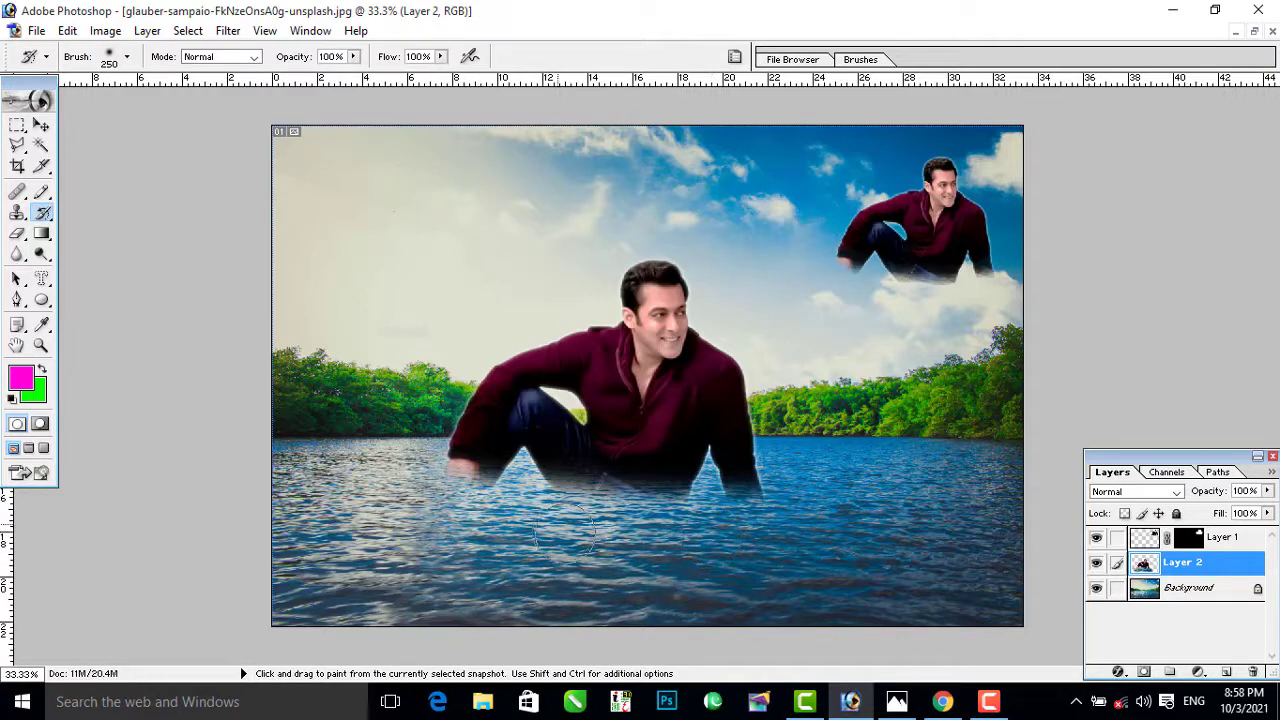
left_click(41, 124)
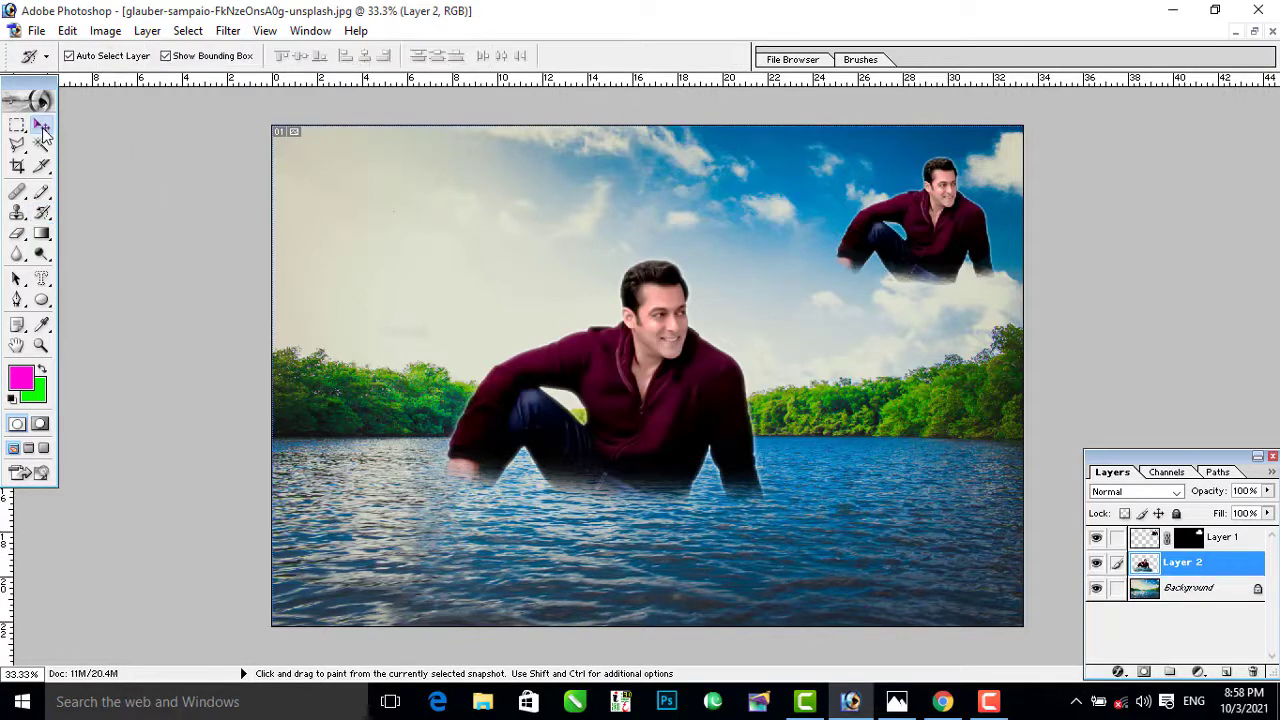
left_click(44, 201)
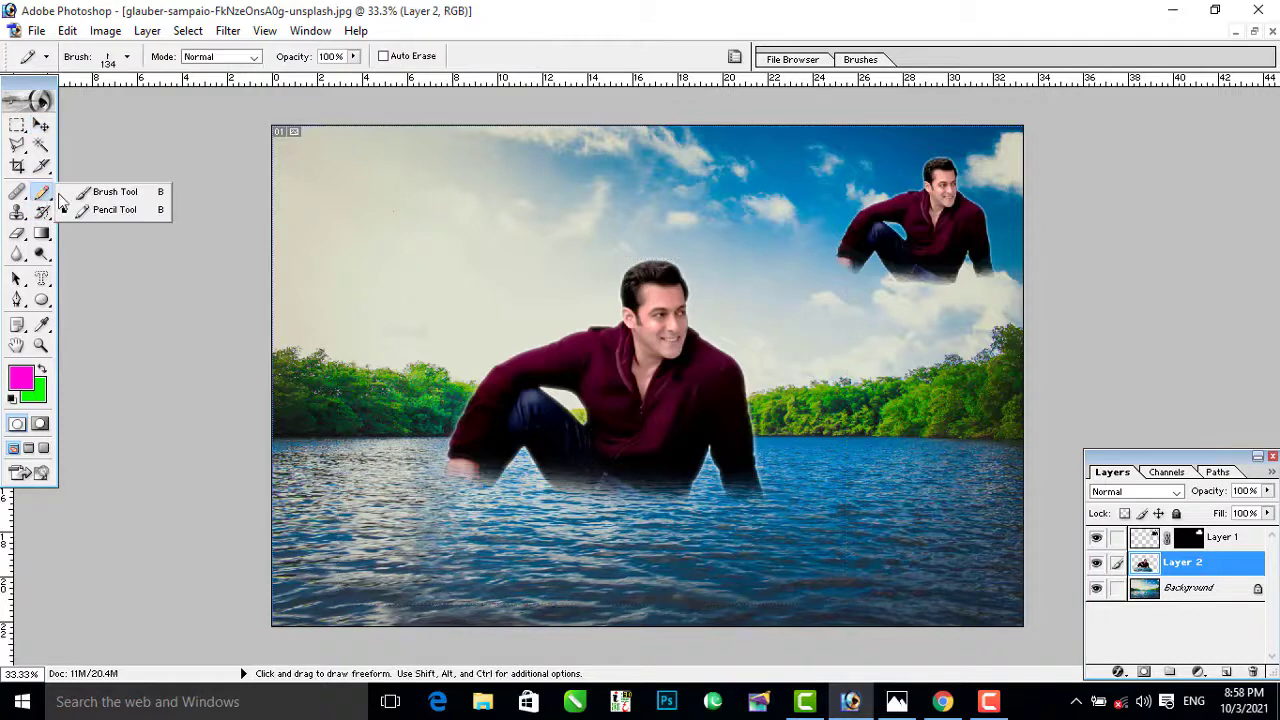
left_click(100, 190)
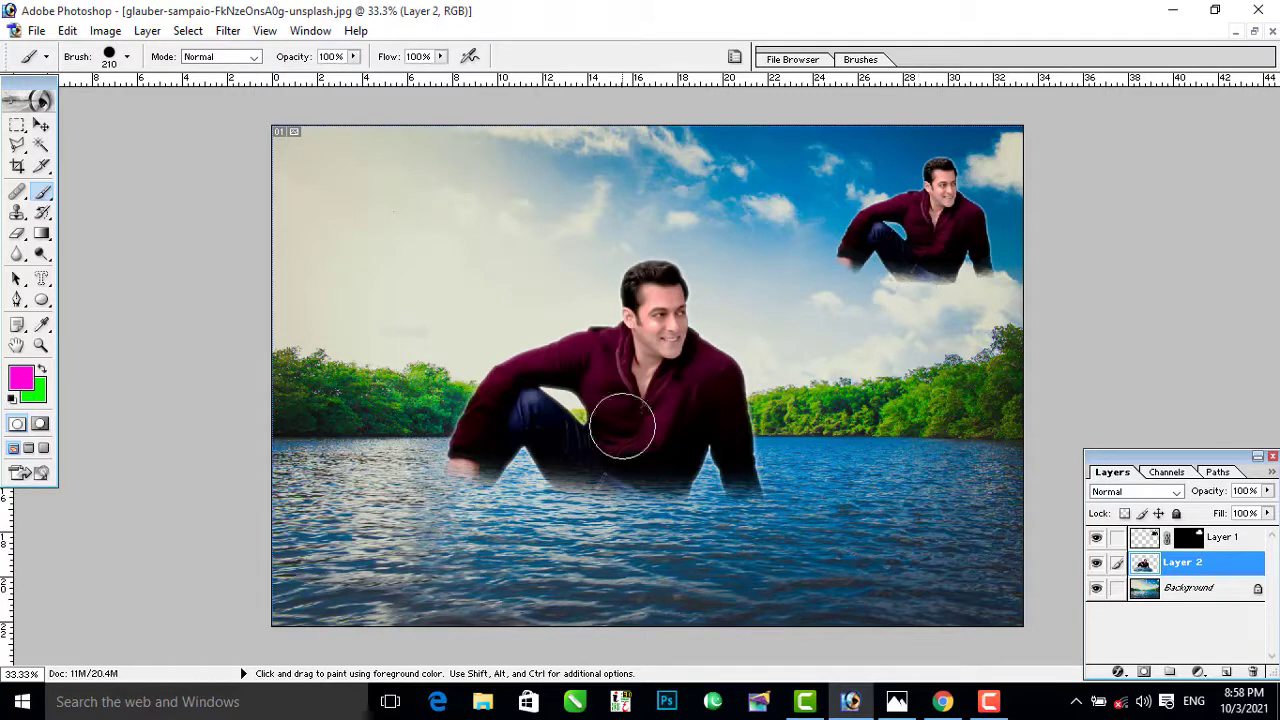
Step: Move the larger man with his painted water up into the sky, and shift the small masked man beside him
left_click(41, 128)
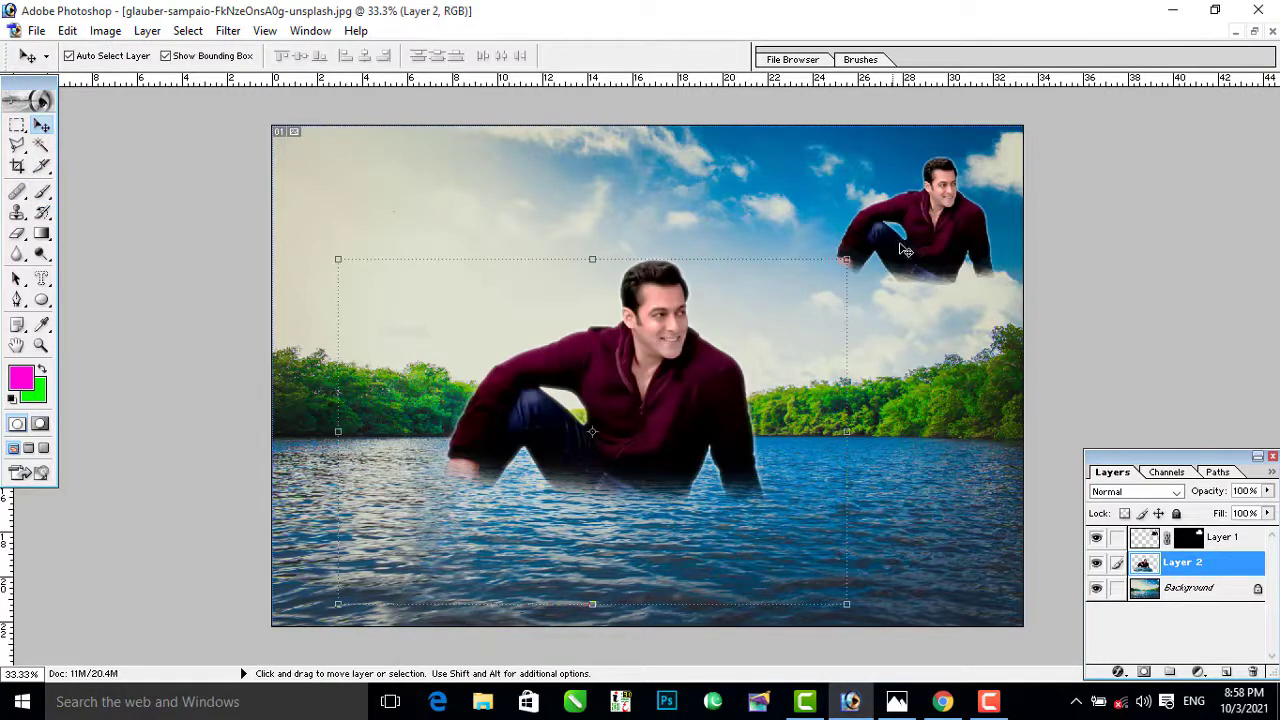
mouse_move(930, 237)
left_mouse_down()
mouse_move(850, 250)
mouse_move(855, 200)
mouse_move(872, 245)
mouse_move(835, 224)
mouse_move(908, 215)
mouse_move(846, 247)
mouse_move(880, 224)
mouse_move(868, 300)
mouse_move(840, 246)
mouse_move(913, 240)
left_mouse_up()
left_click(700, 407)
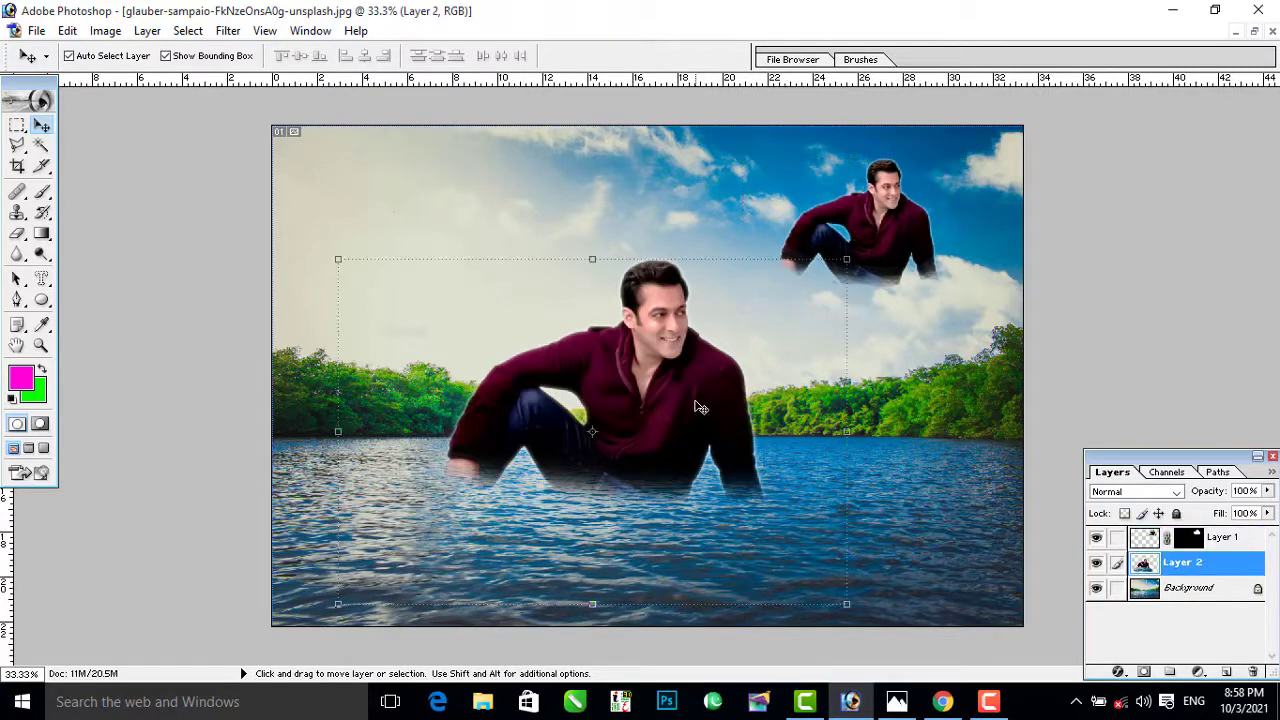
left_click_drag(698, 406, 642, 267)
left_click_drag(880, 240, 852, 290)
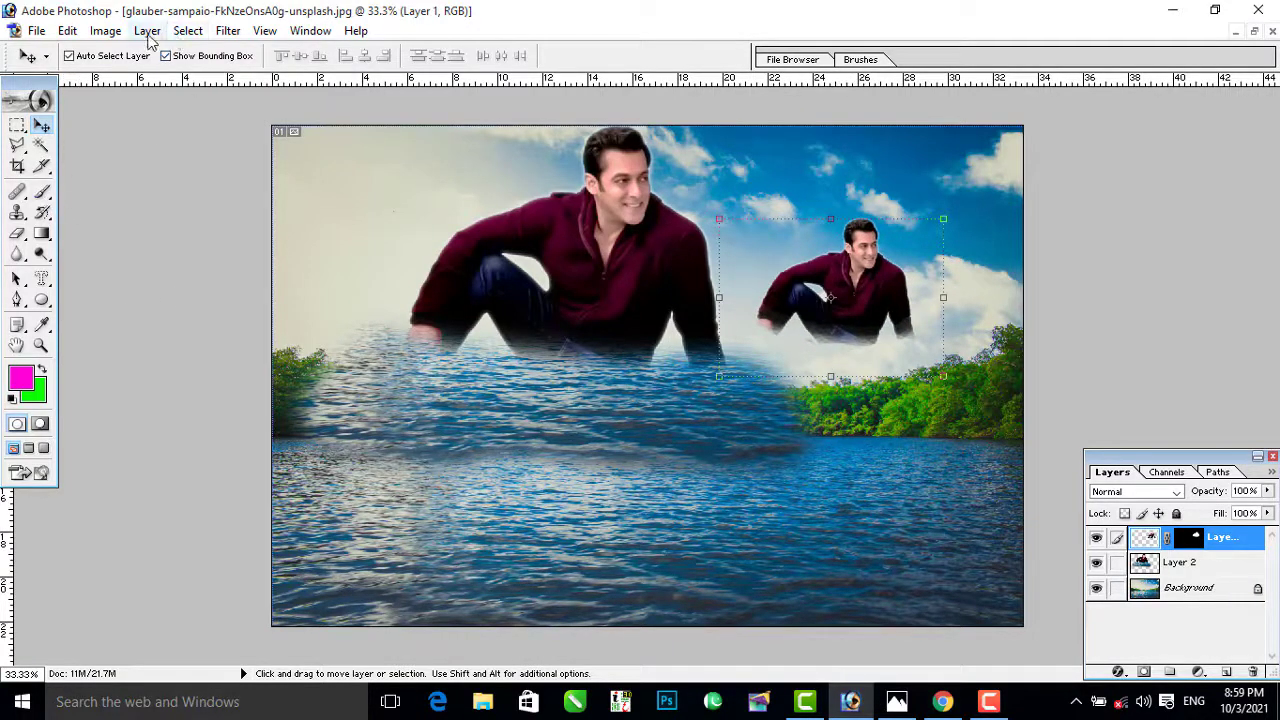
Step: Move the small masked man to the image's right edge and the larger man back down into the lake
left_click_drag(808, 272, 965, 265)
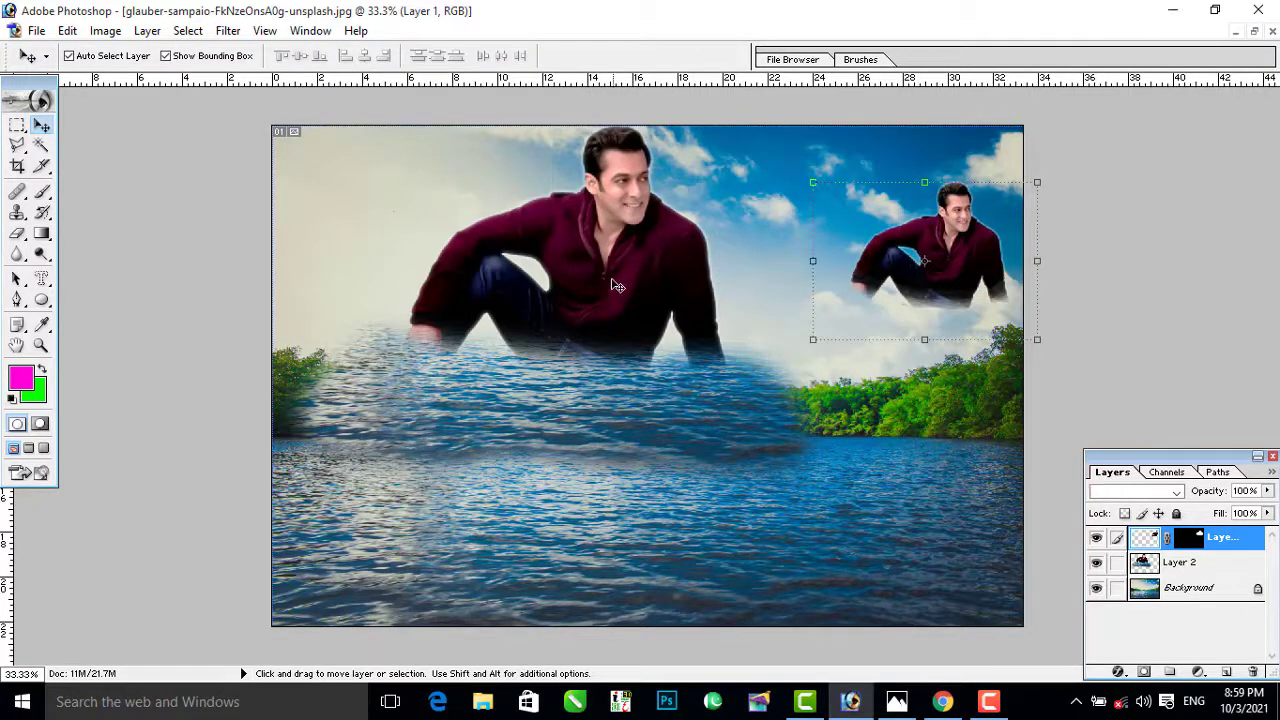
left_click_drag(566, 277, 667, 432)
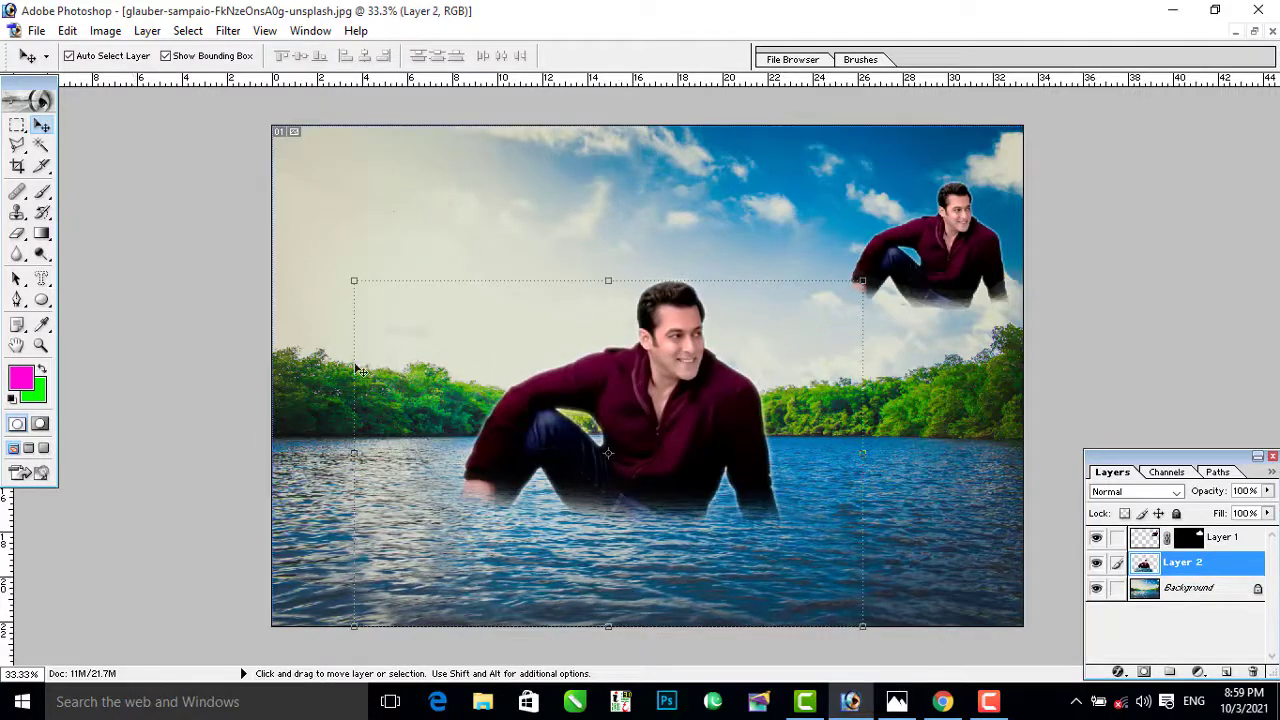
left_click_drag(632, 474, 644, 433)
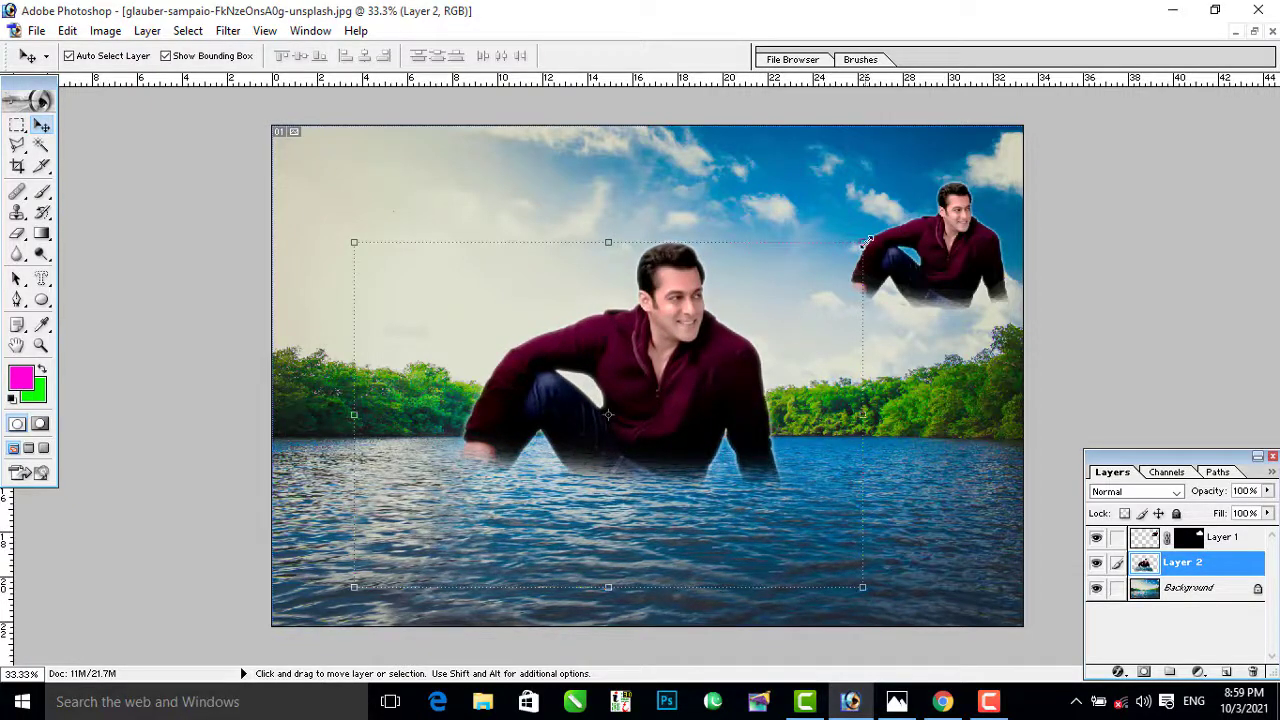
Step: Shrink the Layer 2 man, shift him slightly right, scale him to 113.2%, and move the small masked man left across the sky
left_click_drag(866, 240, 777, 348)
key("Return")
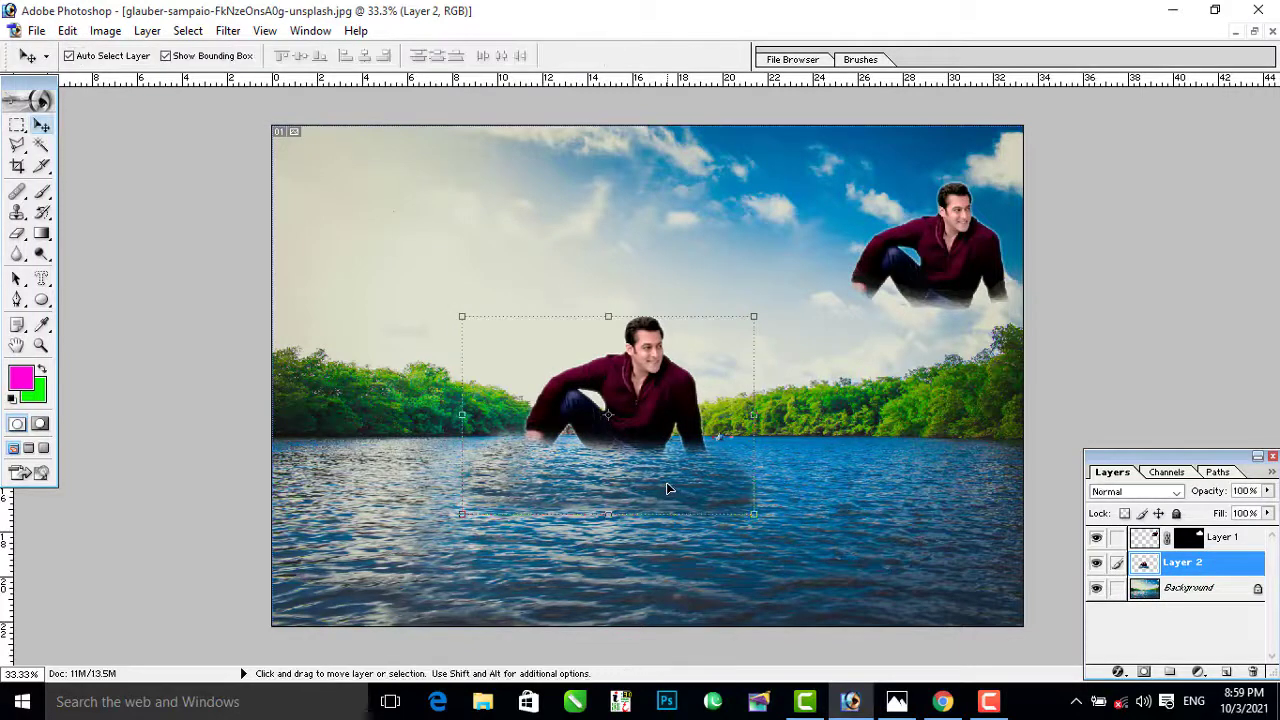
left_click_drag(700, 484, 731, 484)
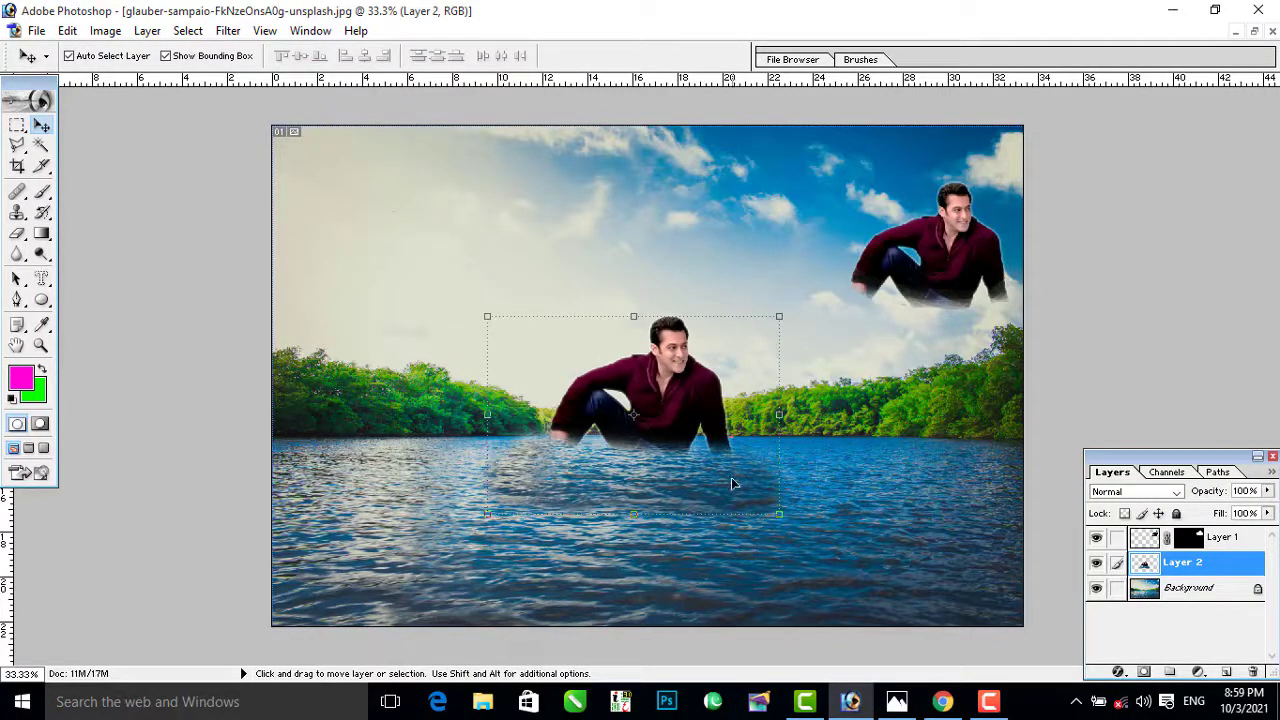
key("ctrl+t")
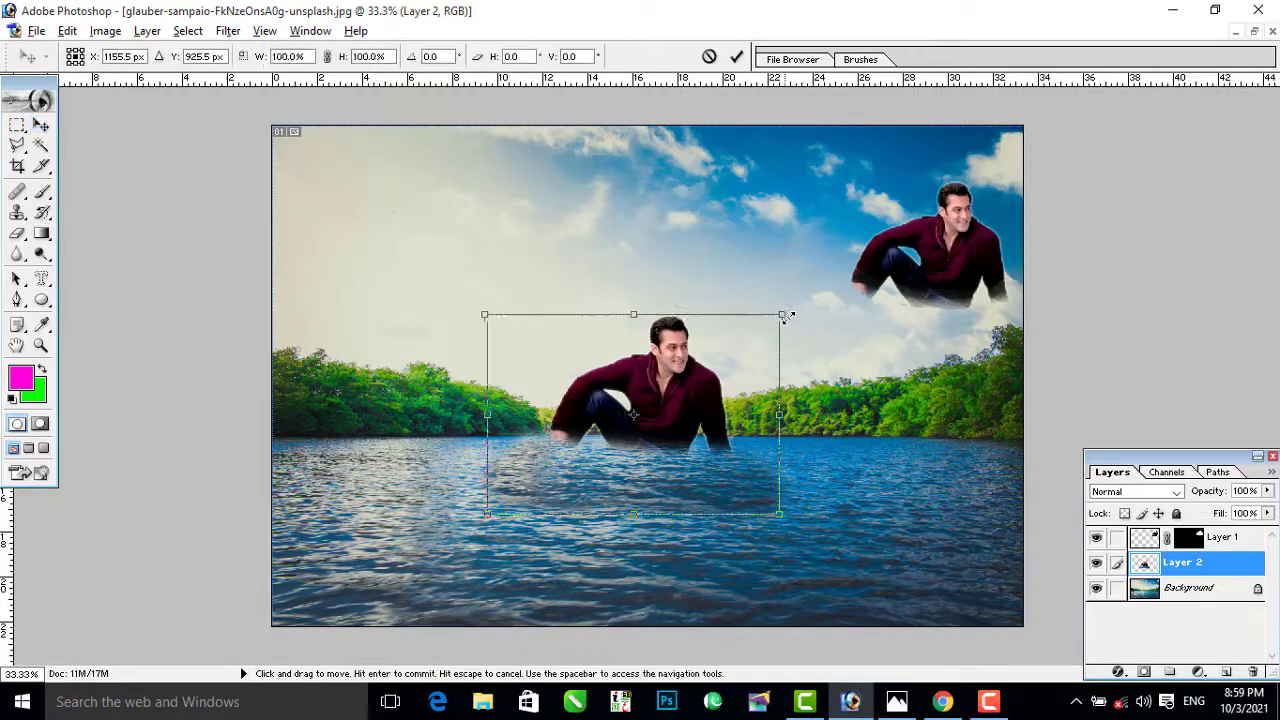
mouse_move(779, 316)
left_mouse_down()
mouse_move(968, 188)
mouse_move(800, 305)
left_mouse_up()
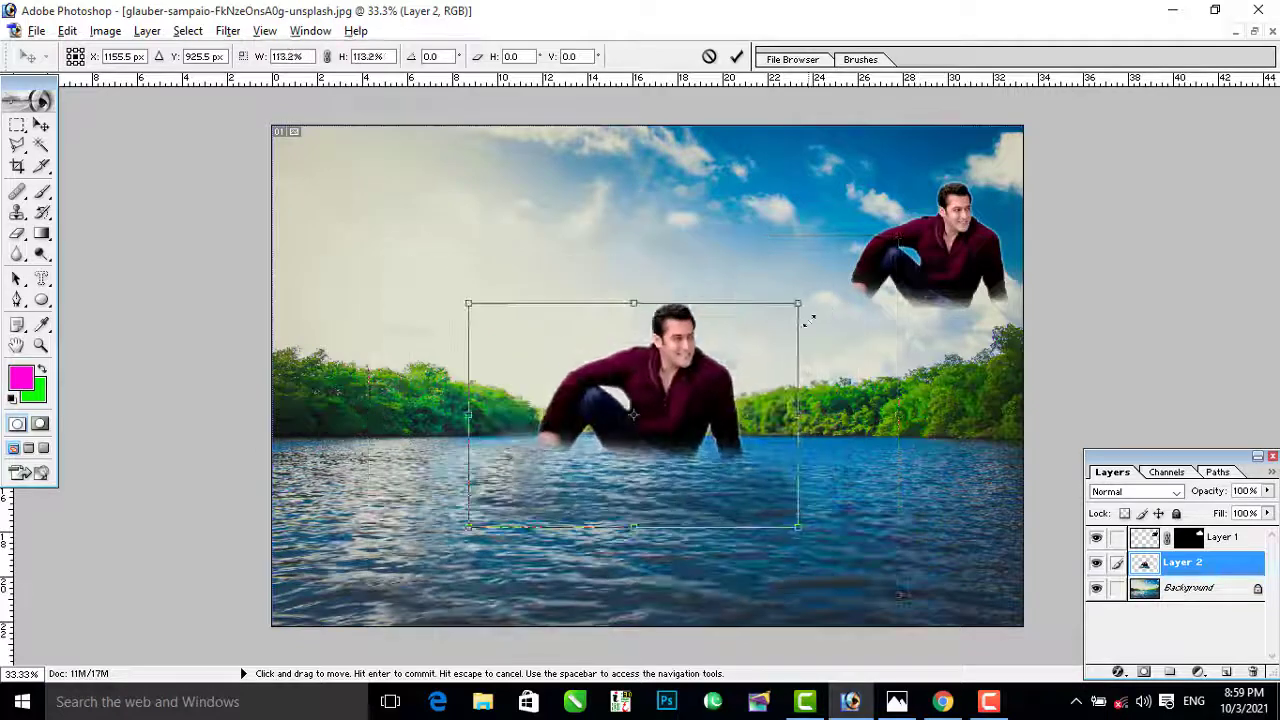
key("Return")
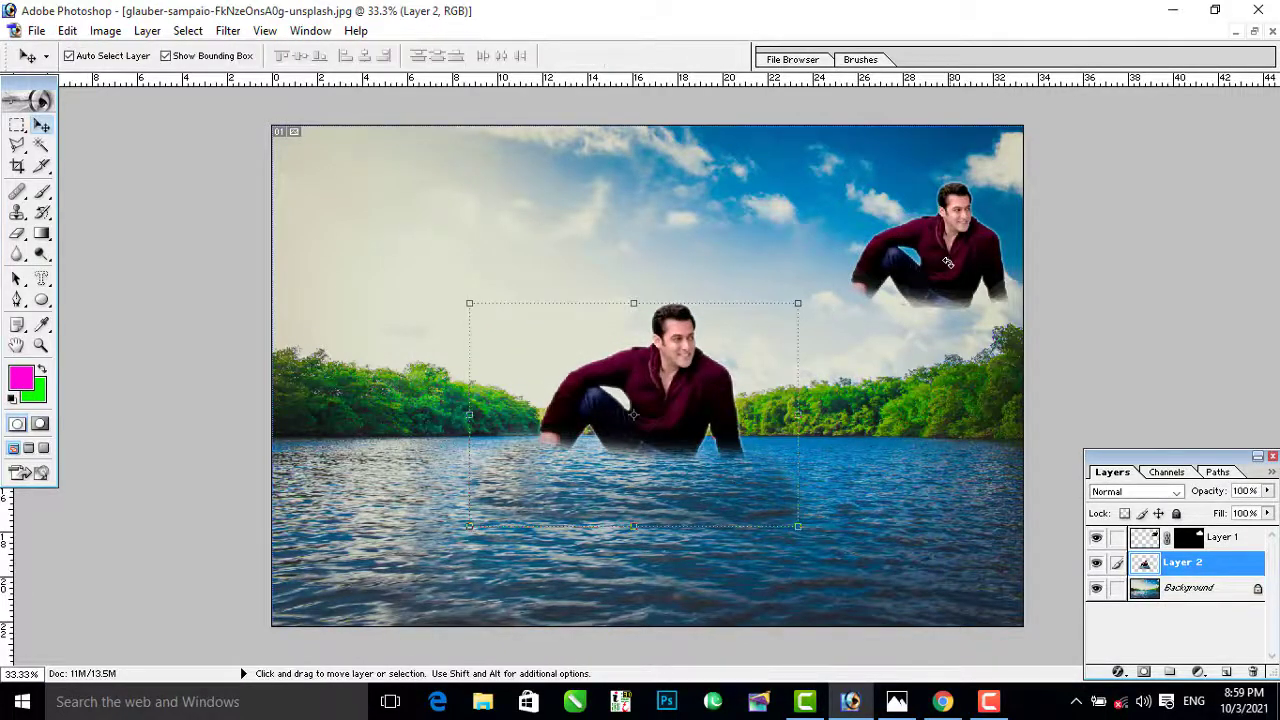
left_click_drag(937, 264, 820, 279)
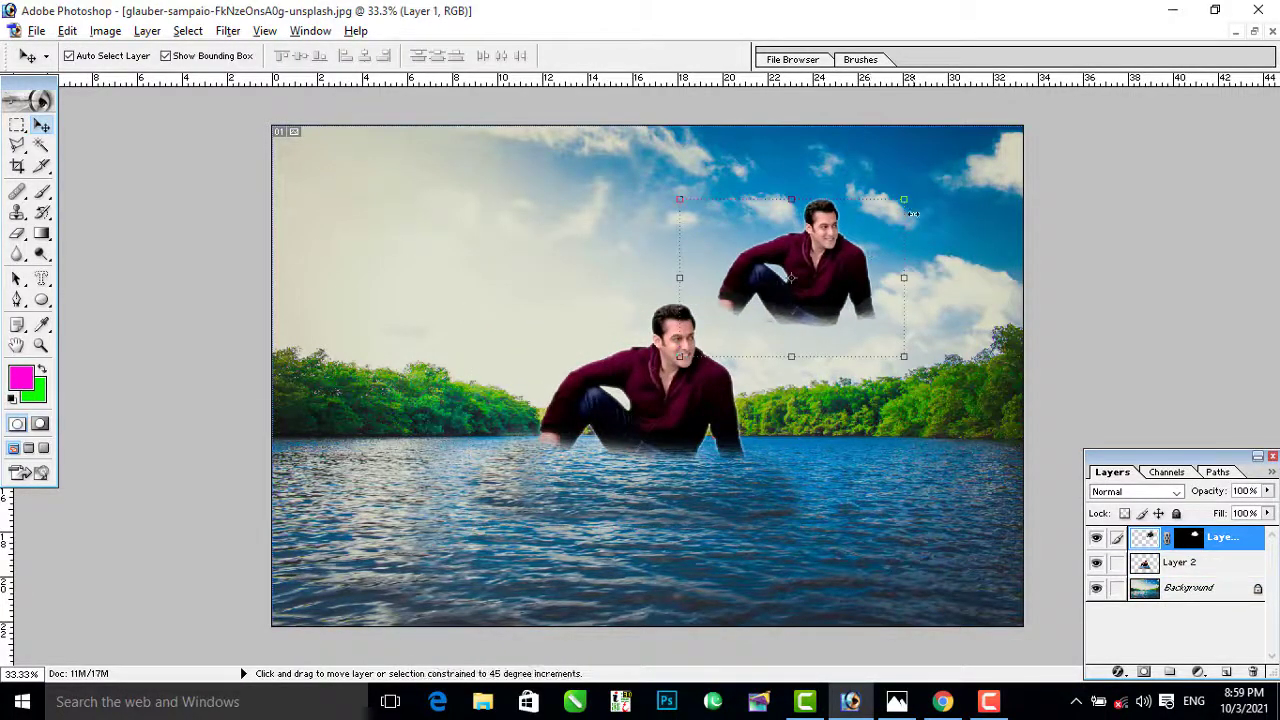
Step: Enlarge the small masked man to 298.8% over the lake, and discard the transformation
left_click_drag(908, 200, 1014, 126)
left_click_drag(867, 285, 687, 457)
left_click_drag(850, 298, 940, 237)
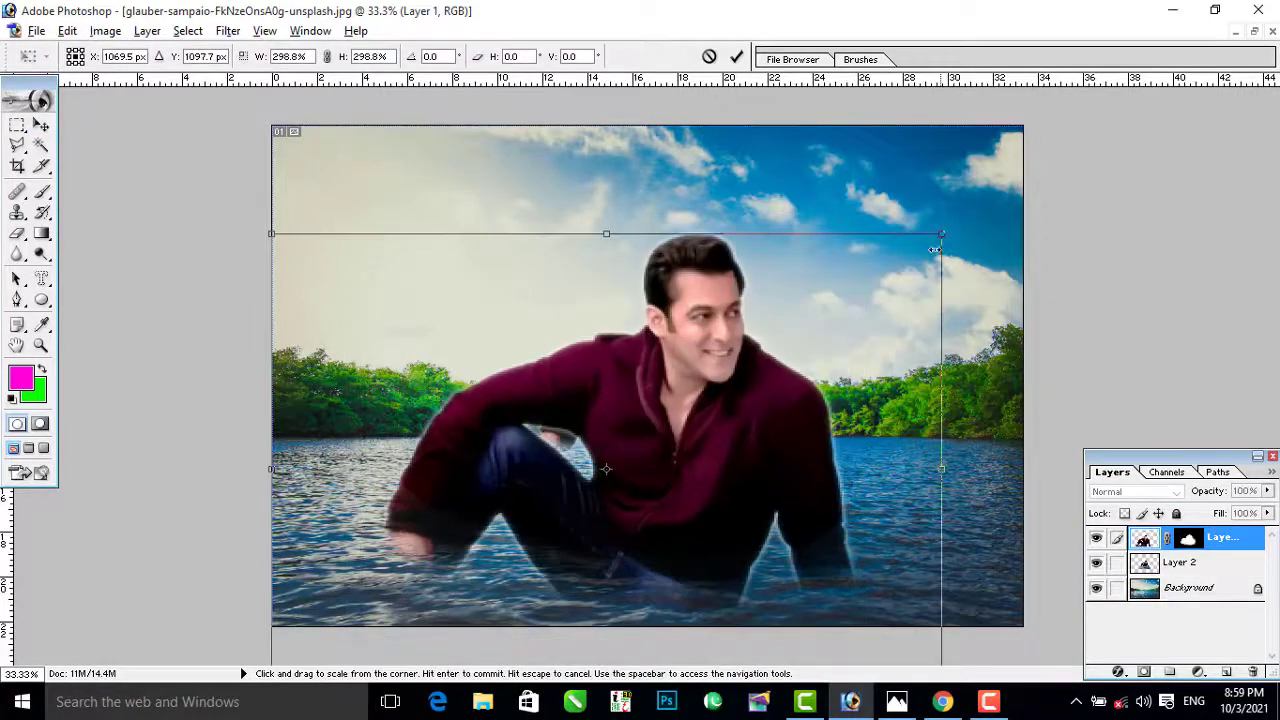
left_click_drag(691, 506, 759, 494)
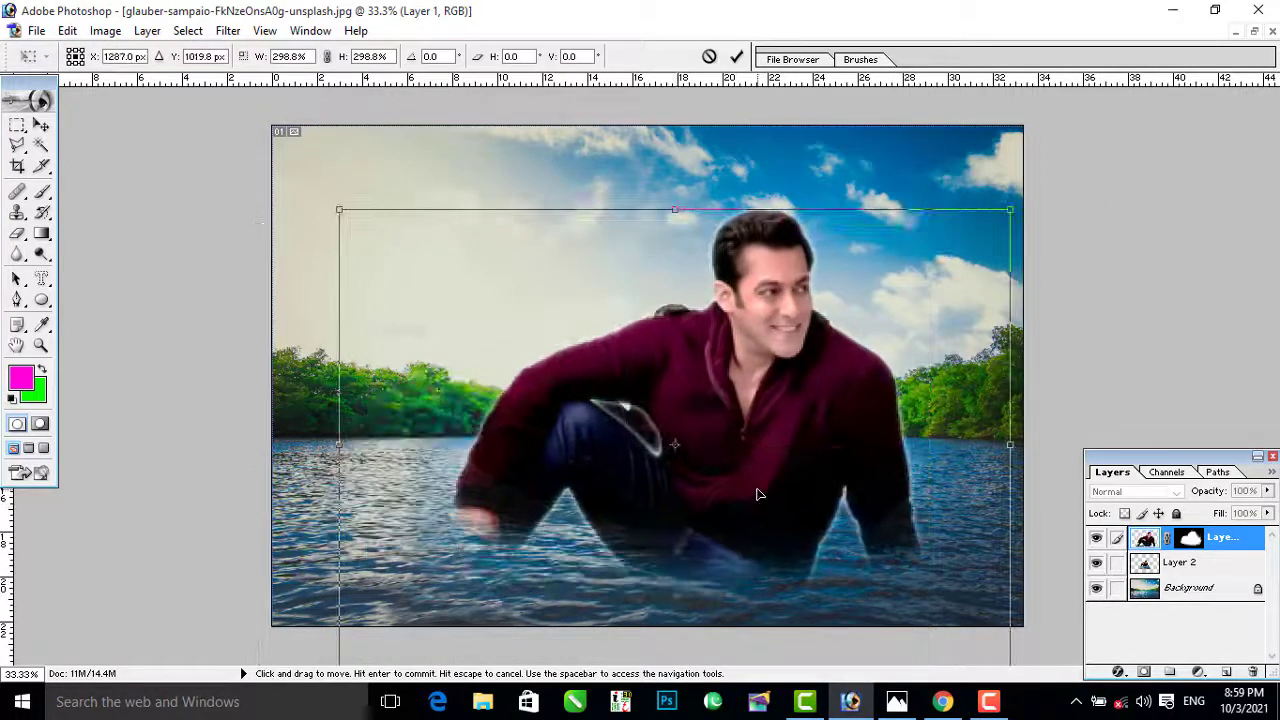
left_click(43, 194)
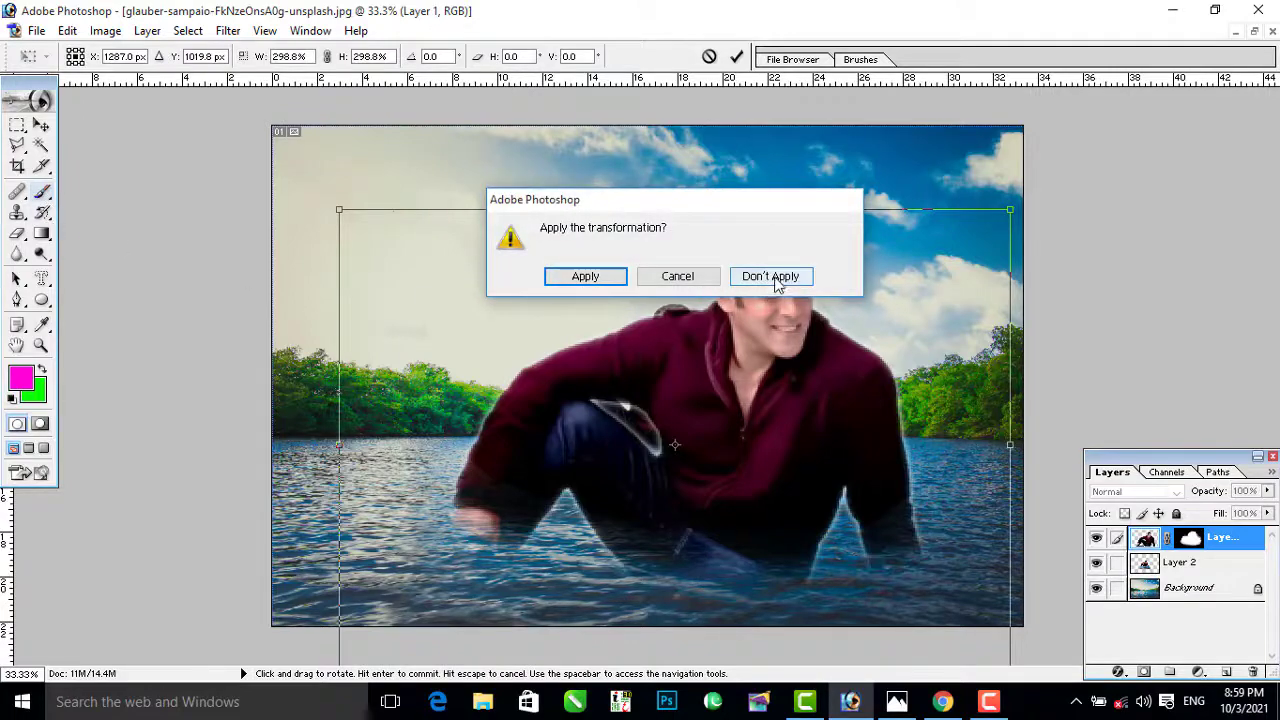
left_click(776, 276)
Step: Select the History Brush tool and close the lake image document
left_click(42, 213)
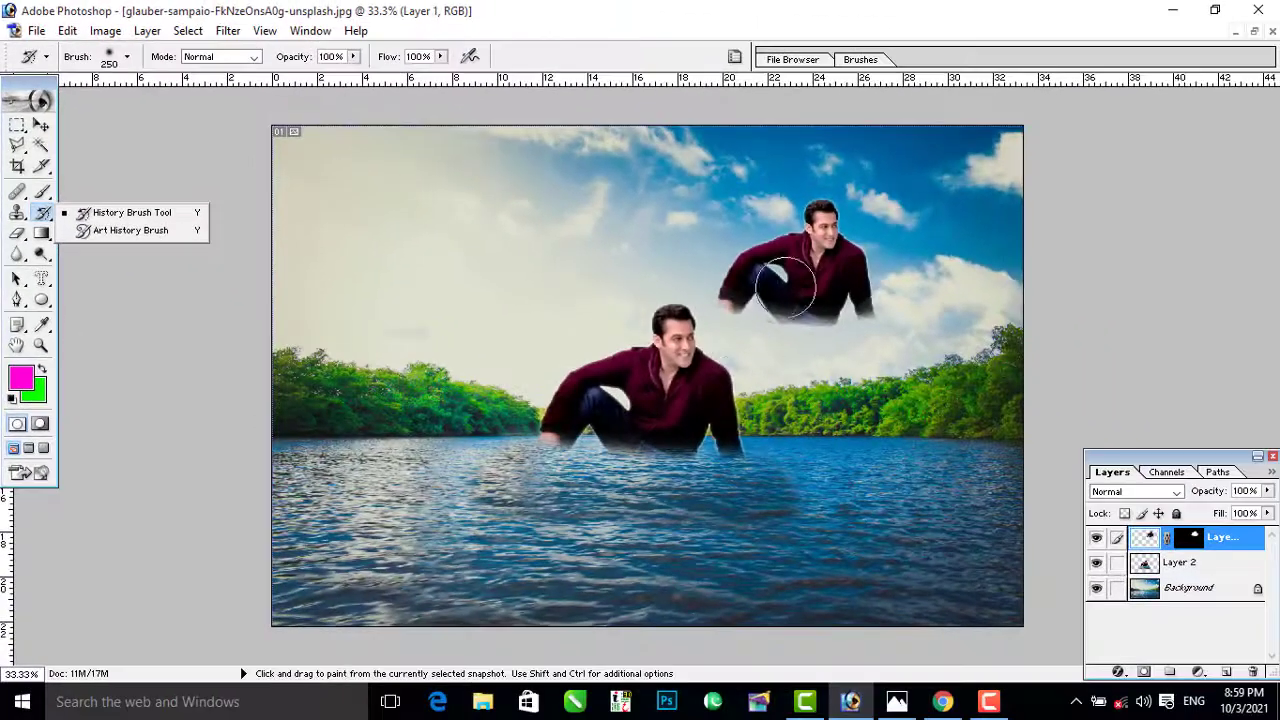
left_click(1255, 33)
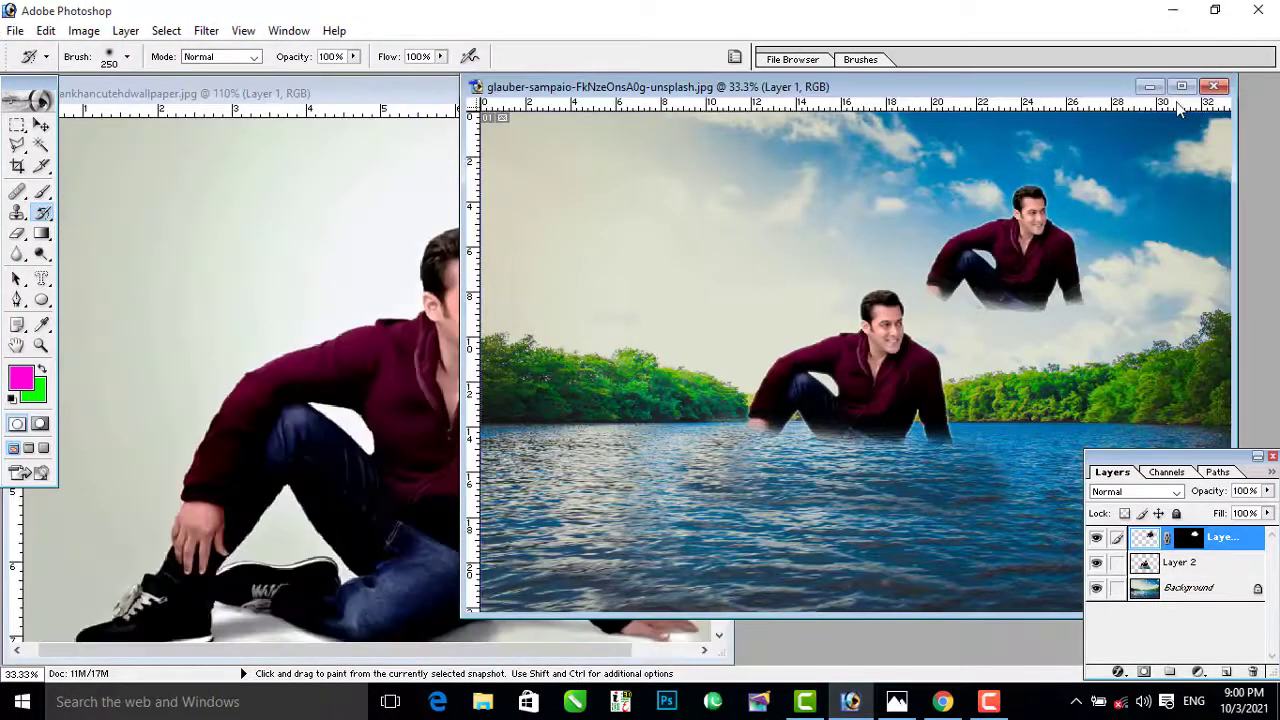
left_click(1213, 86)
Step: Open the photo of the lime and mint drink and place its window beside the man's image
key("ctrl+o")
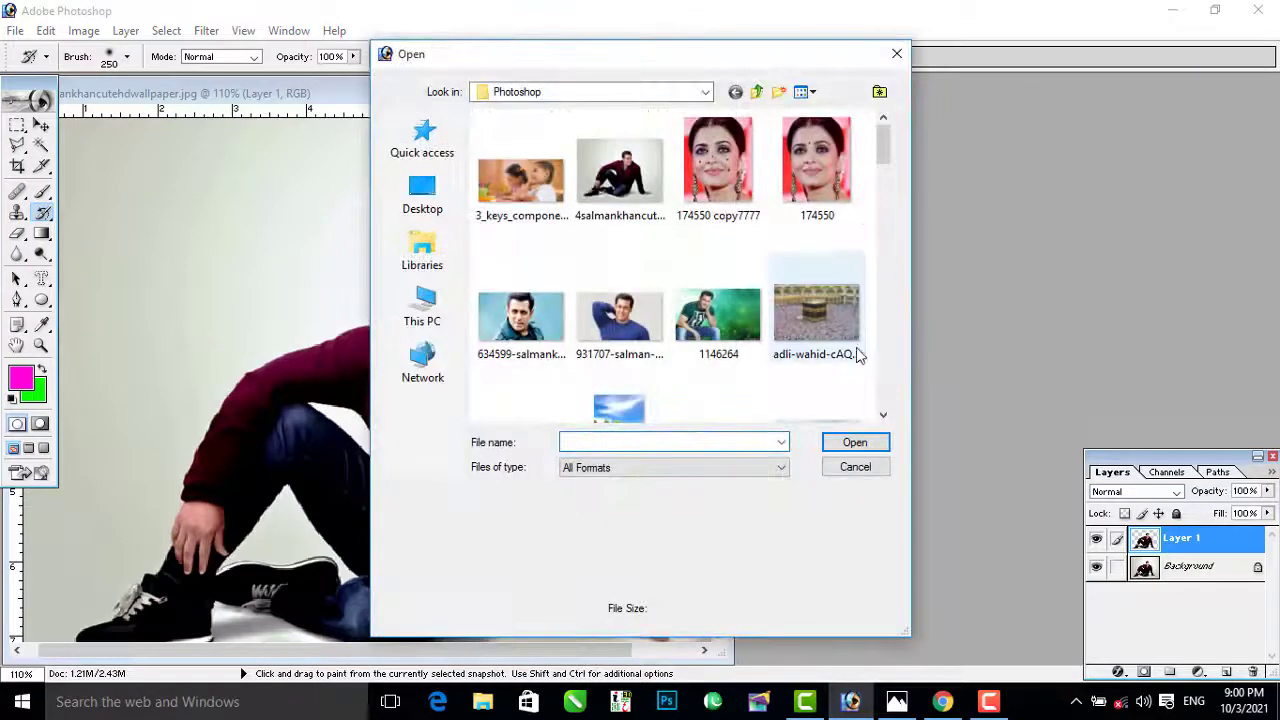
left_click(755, 315)
scroll(769, 322, "down", 10)
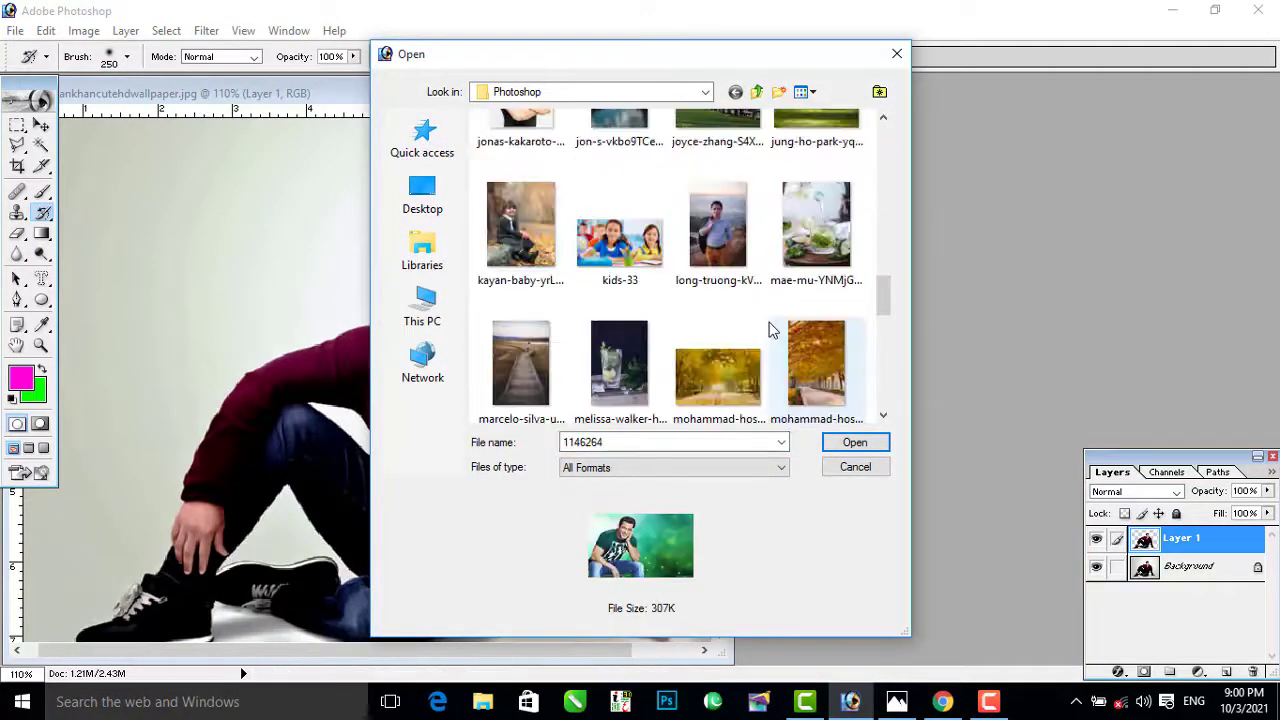
scroll(700, 340, "up", 5)
left_click(620, 375)
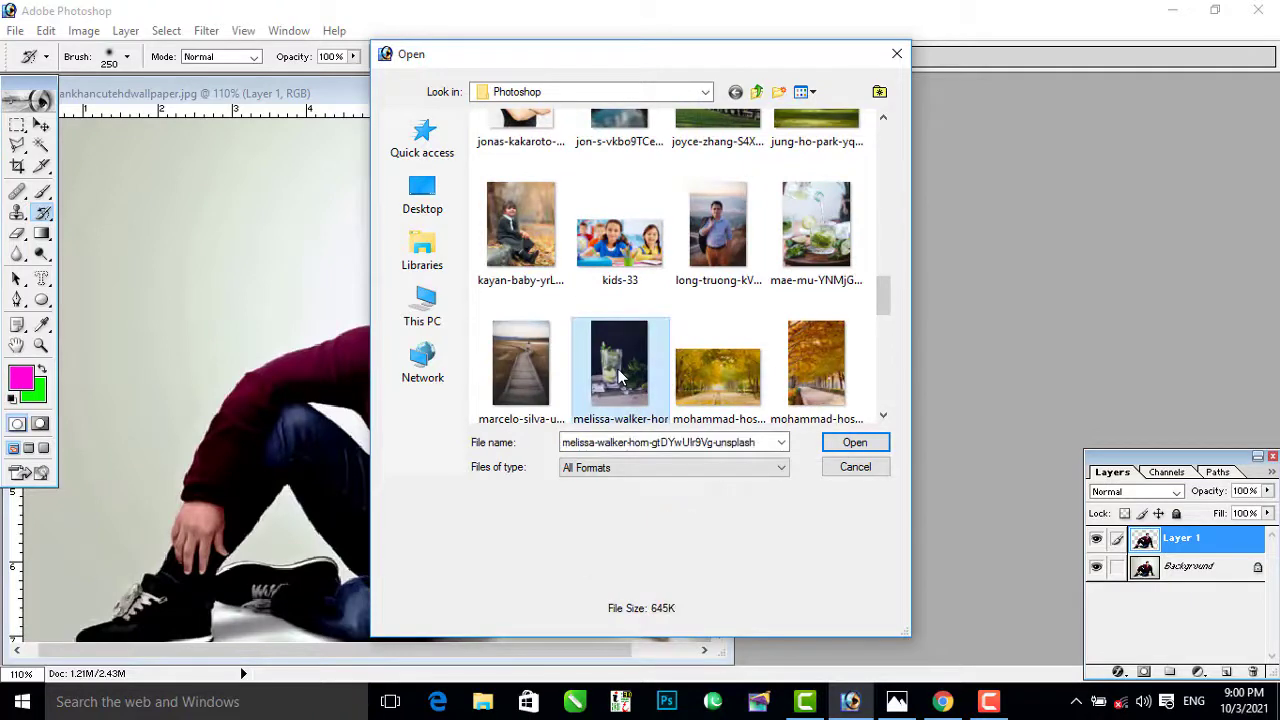
left_click(853, 443)
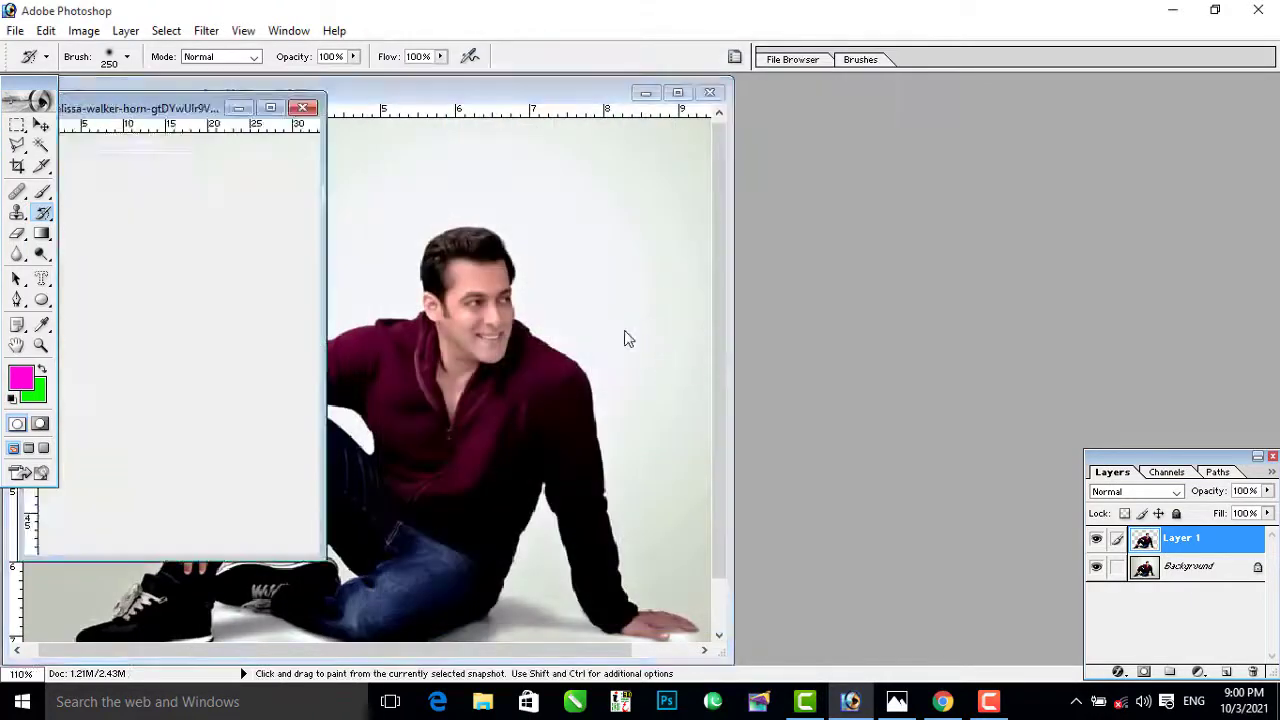
left_click_drag(181, 115, 822, 127)
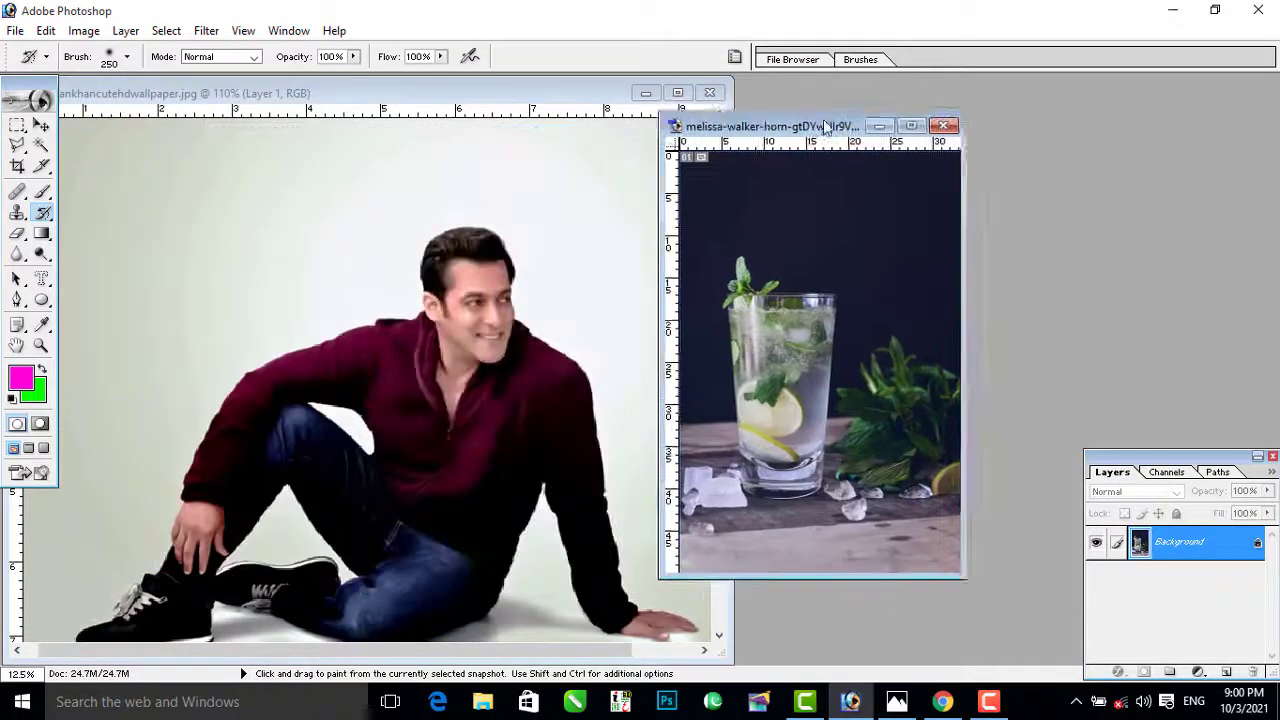
Step: Copy the cut-out man into the drink photo as a new layer and maximize that document
left_click(41, 124)
left_click(454, 398)
left_click_drag(454, 398, 818, 342)
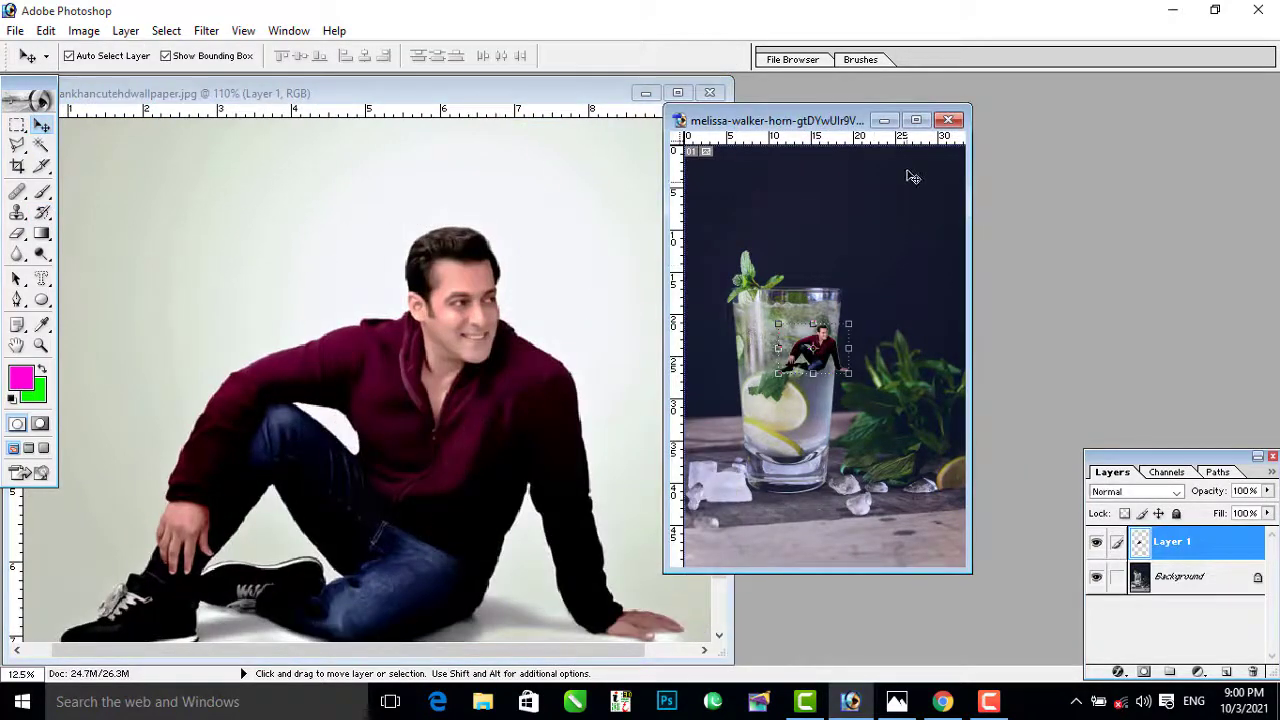
left_click(918, 121)
key("ctrl+plus")
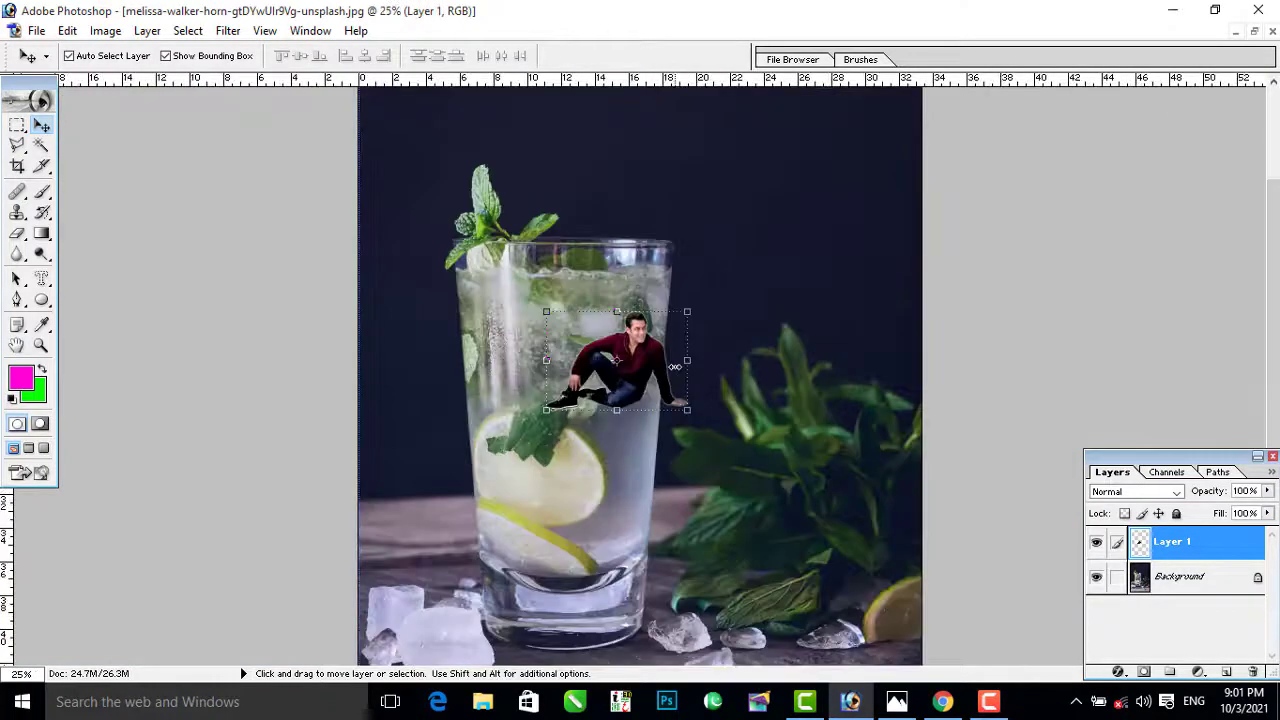
key("ctrl+plus")
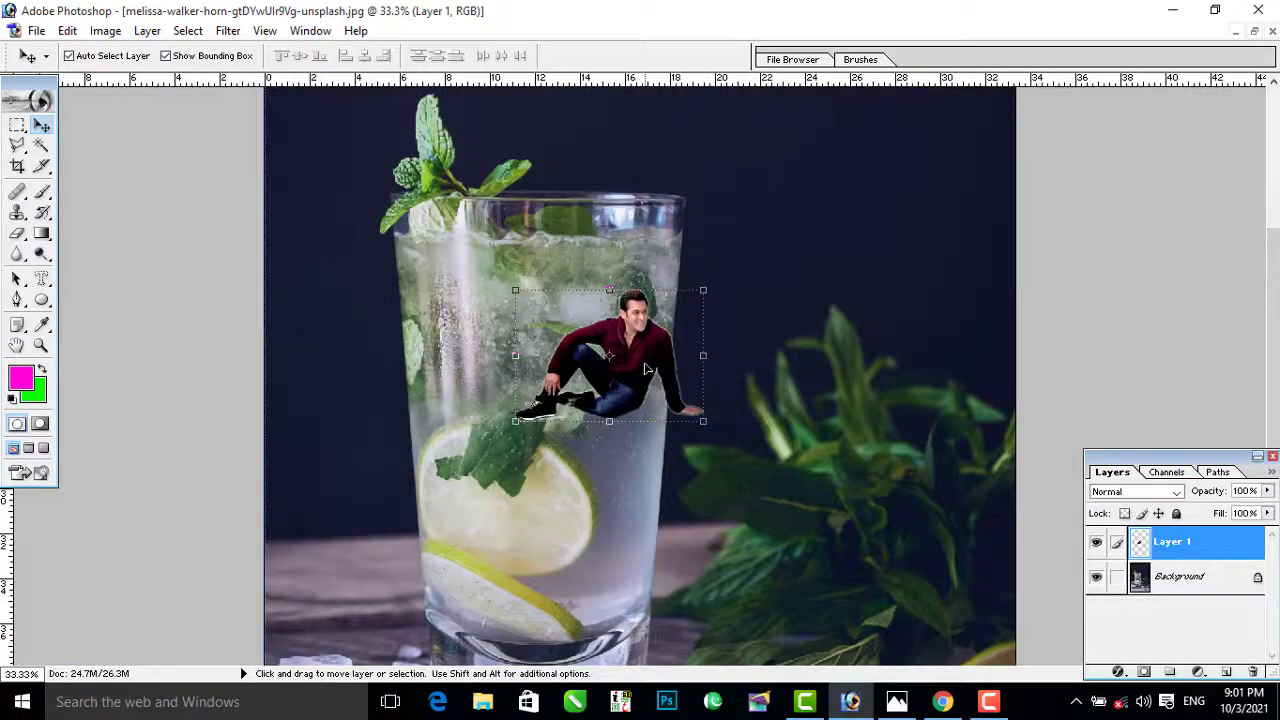
Step: Center the man over the drinking glass and scale him proportionally to 193.1%
left_click_drag(646, 370, 571, 410)
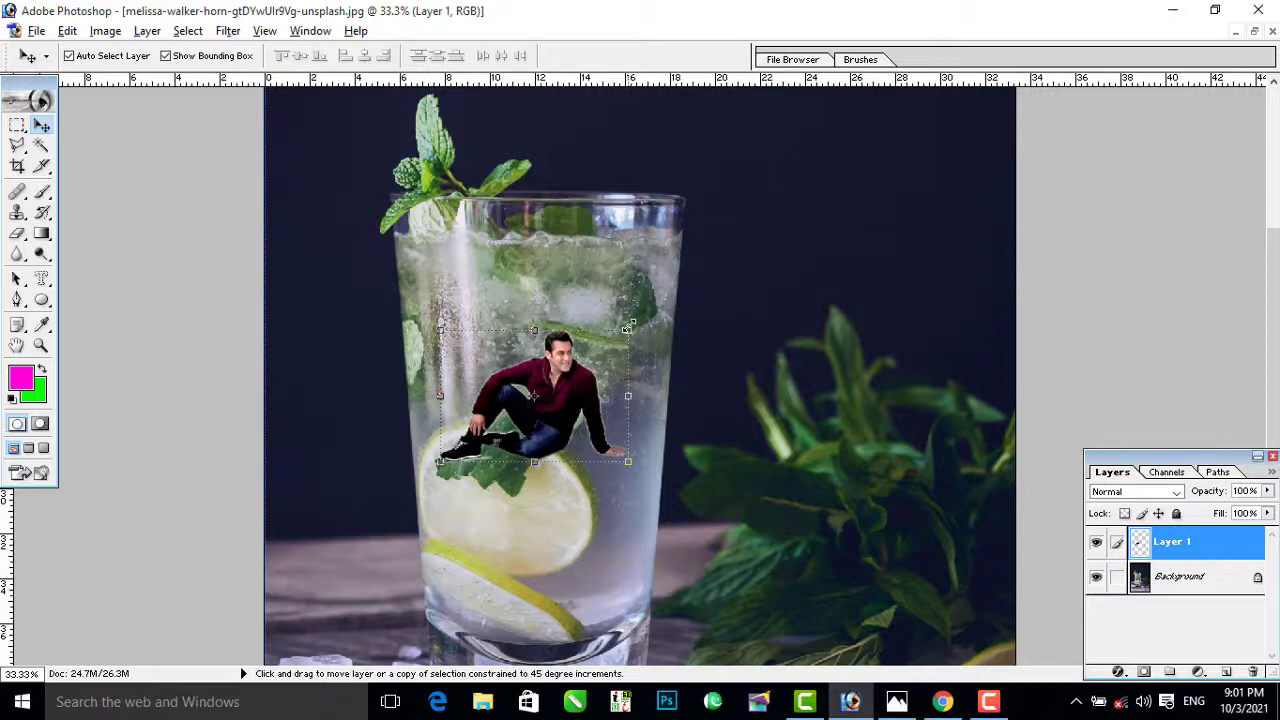
left_click_drag(627, 328, 704, 246)
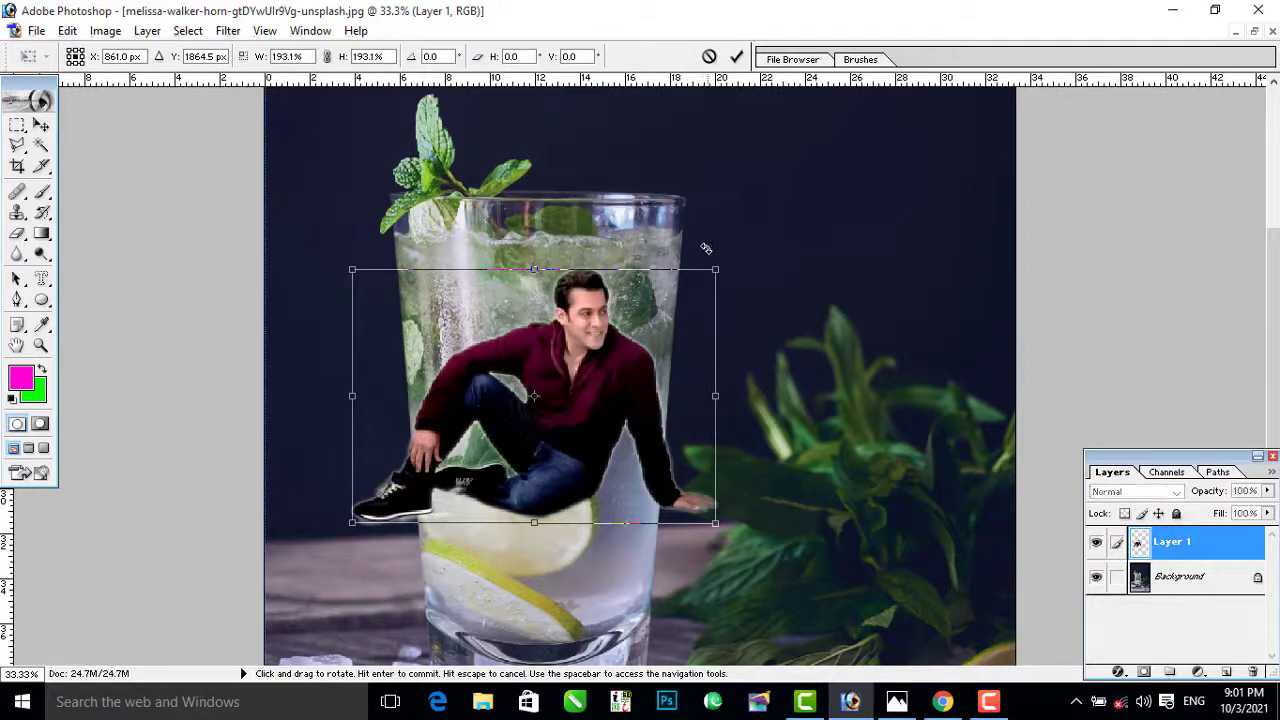
key("Return")
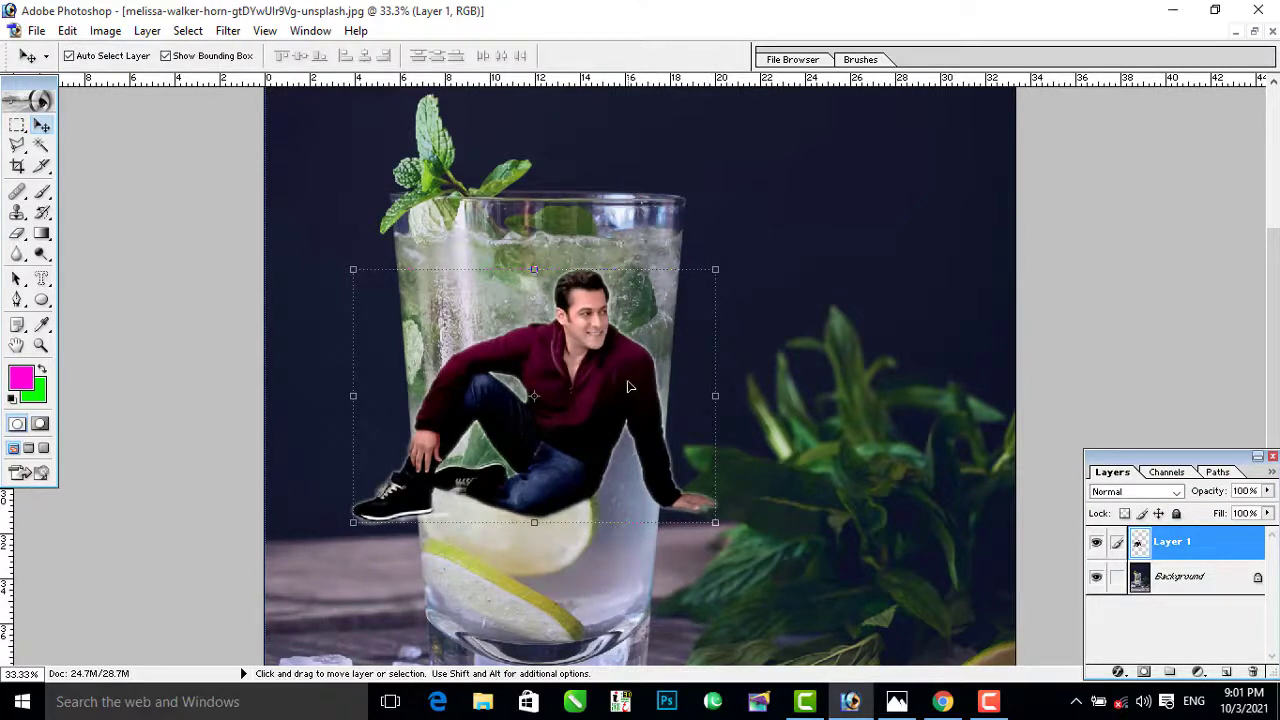
Step: Scale the man up by a further 103.8% and raise him slightly within the glass
key("ctrl+plus")
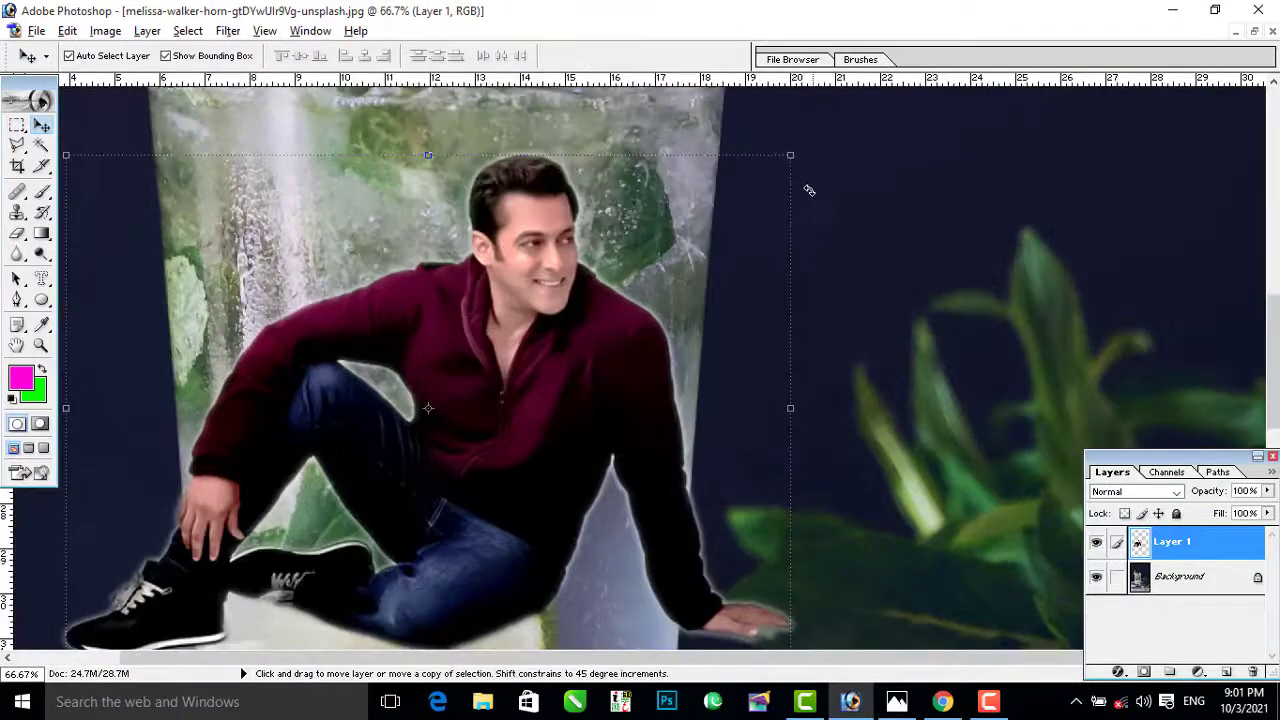
left_click_drag(793, 157, 808, 143)
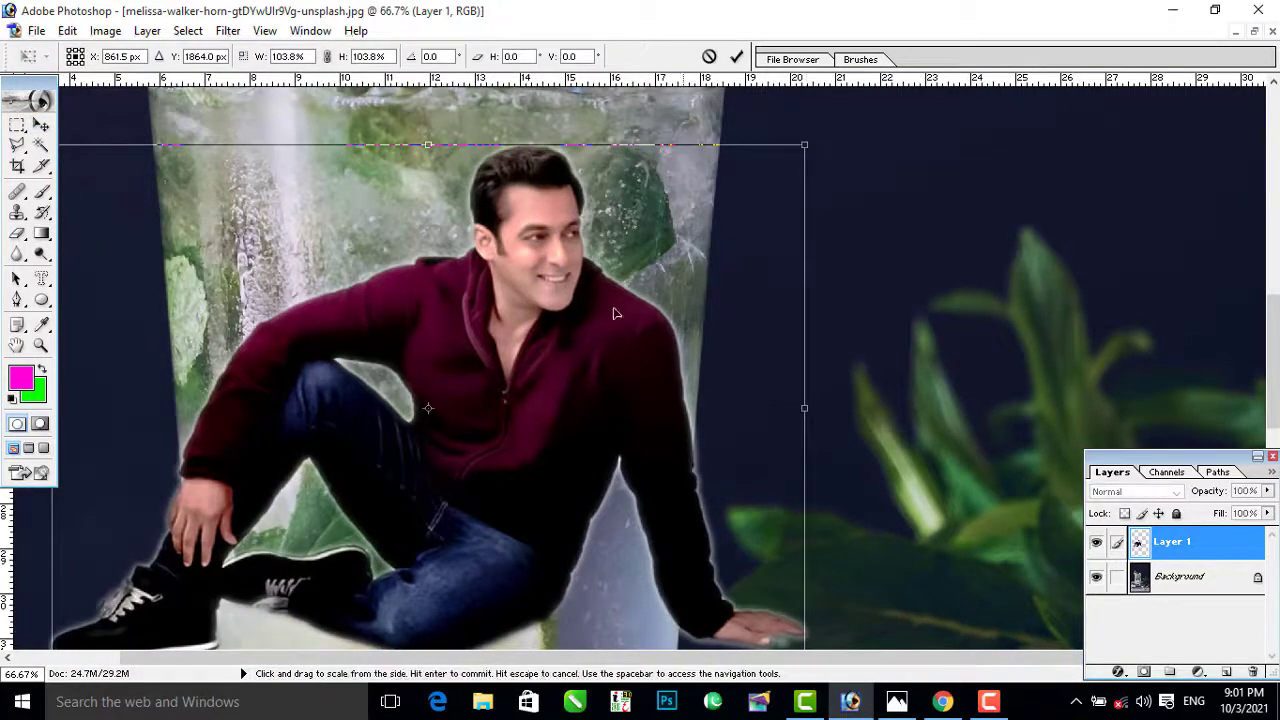
mouse_move(548, 387)
left_mouse_down()
mouse_move(531, 387)
mouse_move(540, 330)
mouse_move(545, 372)
left_mouse_up()
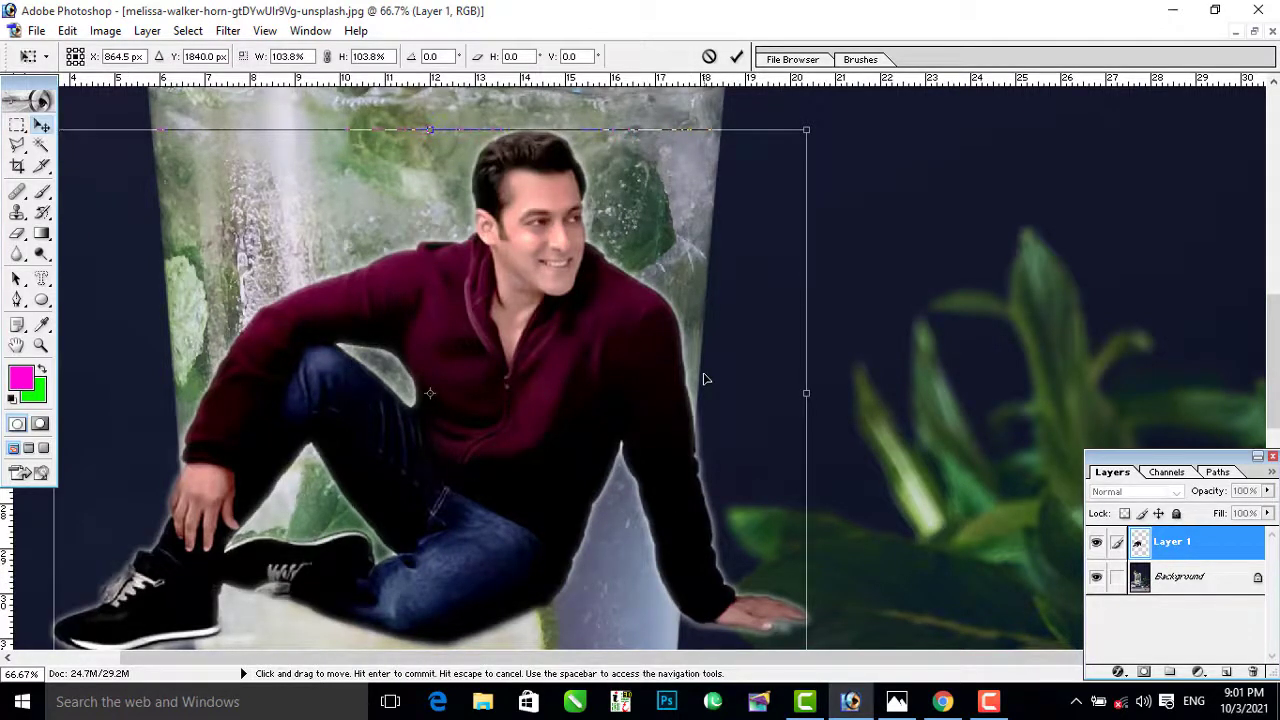
key("Return")
Step: Add a Hide All layer mask to Layer 1 and paint white with the Brush to reveal the man's upper body
left_click(141, 32)
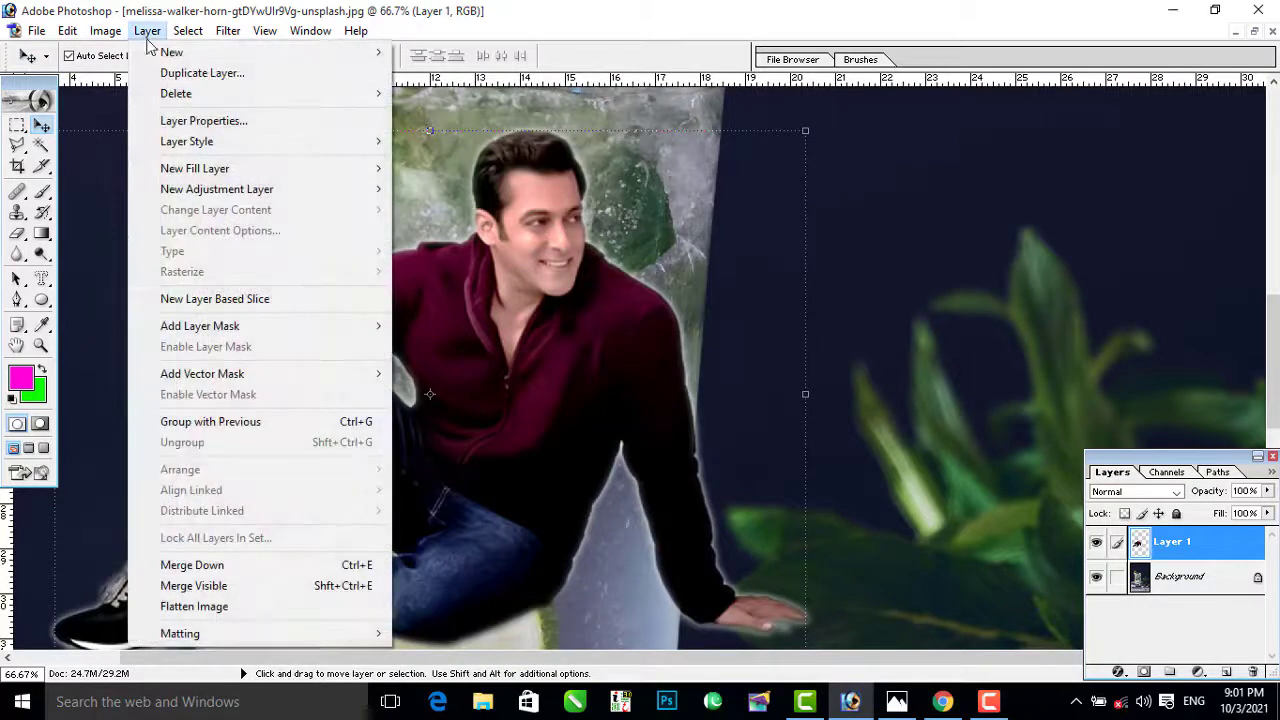
mouse_move(224, 330)
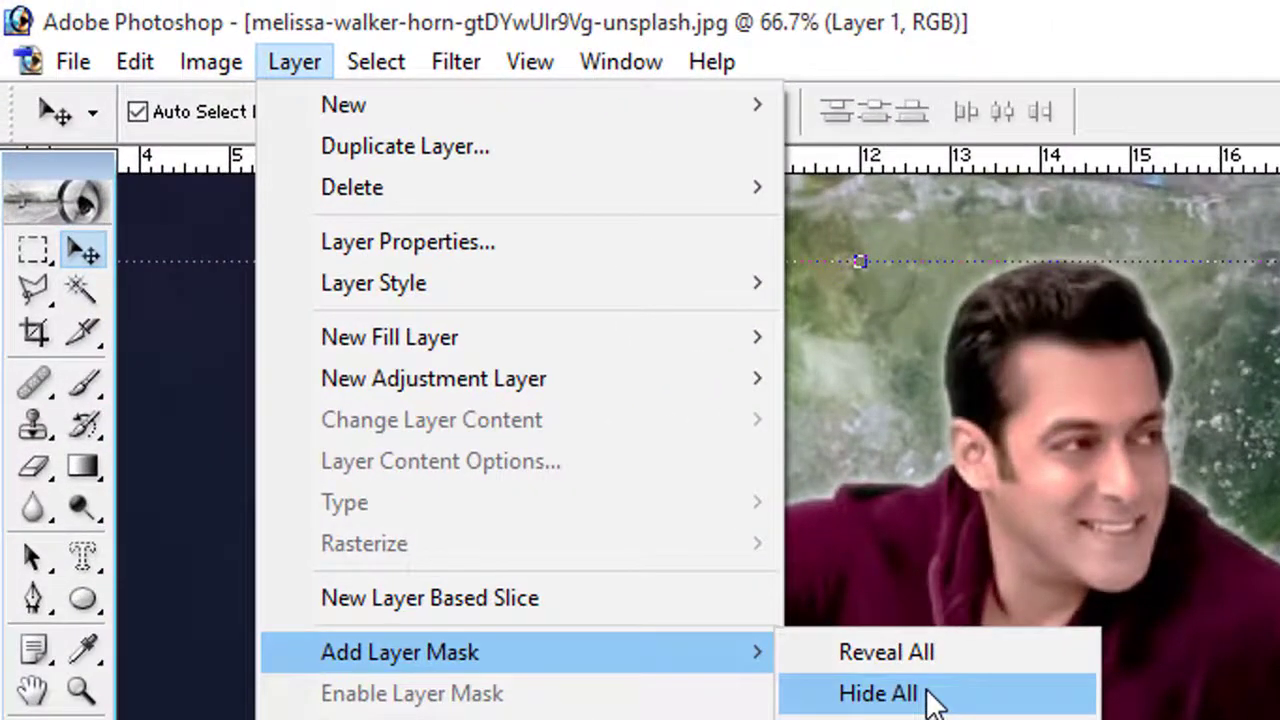
left_click(928, 697)
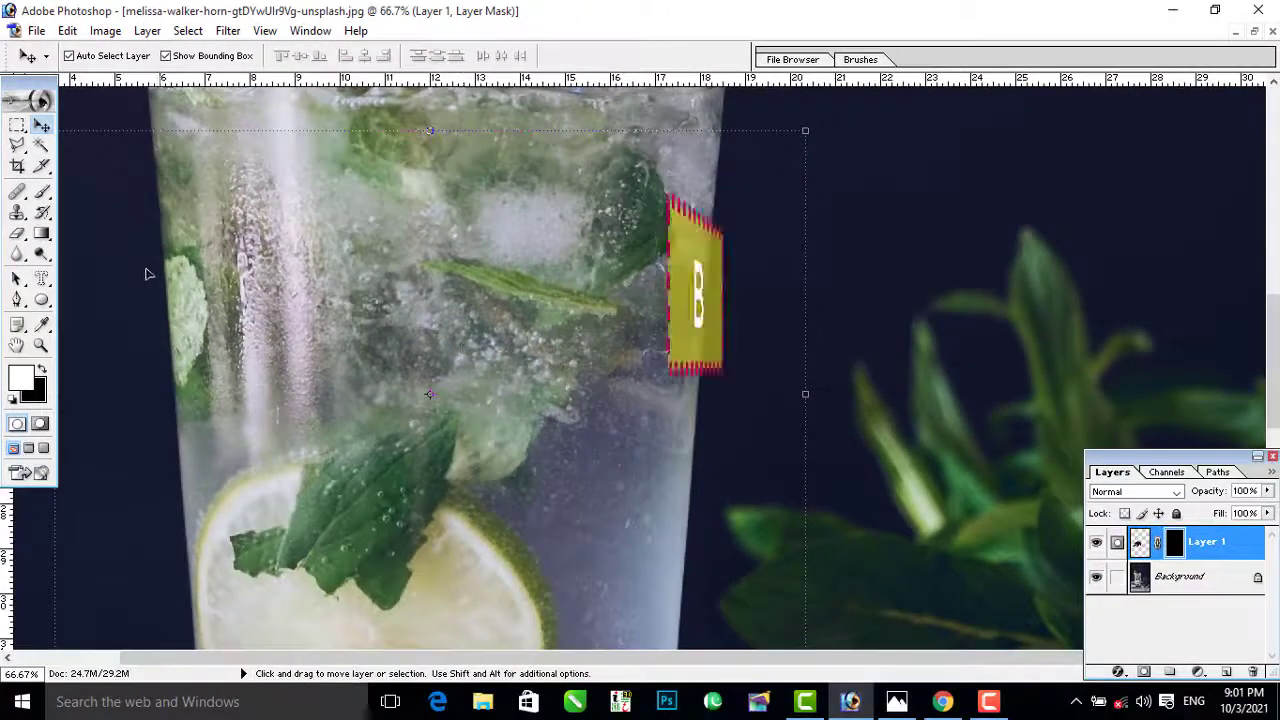
key("b")
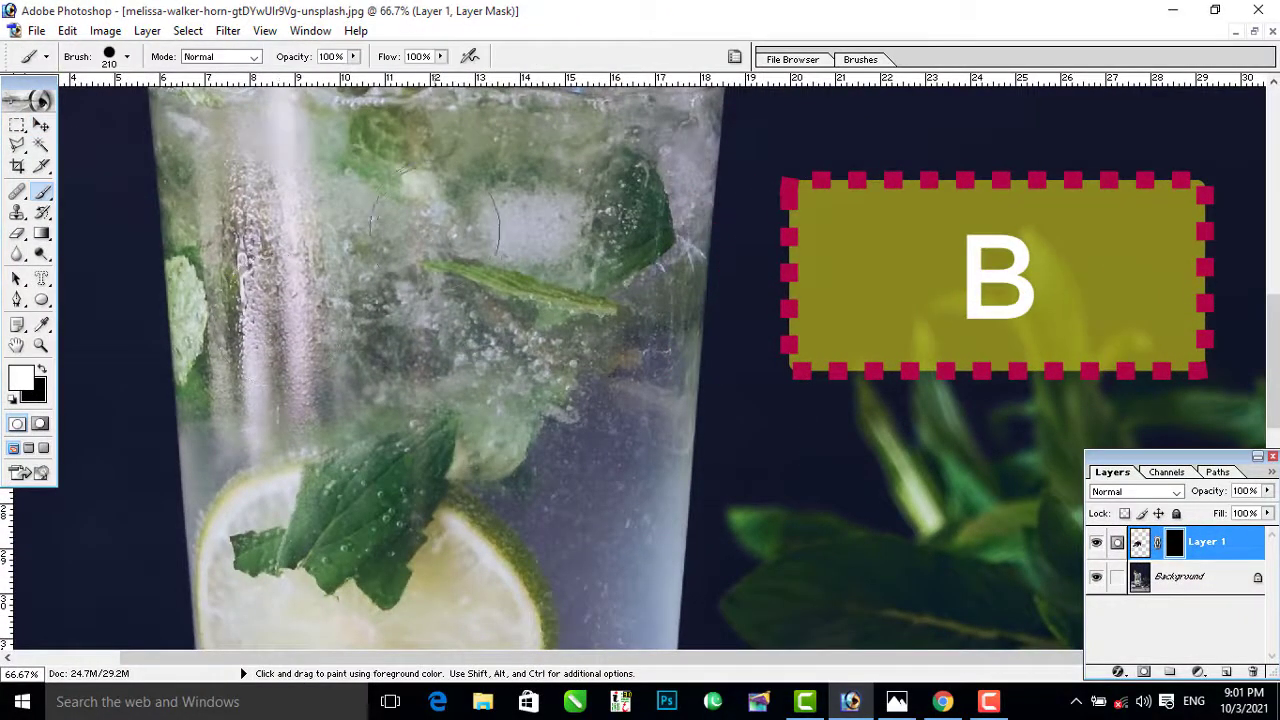
mouse_move(435, 228)
left_mouse_down()
mouse_move(378, 220)
mouse_move(503, 172)
mouse_move(567, 180)
mouse_move(575, 265)
mouse_move(550, 285)
mouse_move(323, 292)
mouse_move(323, 322)
mouse_move(498, 345)
mouse_move(602, 290)
mouse_move(607, 367)
mouse_move(622, 338)
mouse_move(599, 423)
mouse_move(549, 438)
mouse_move(360, 435)
mouse_move(309, 405)
mouse_move(255, 360)
left_mouse_up()
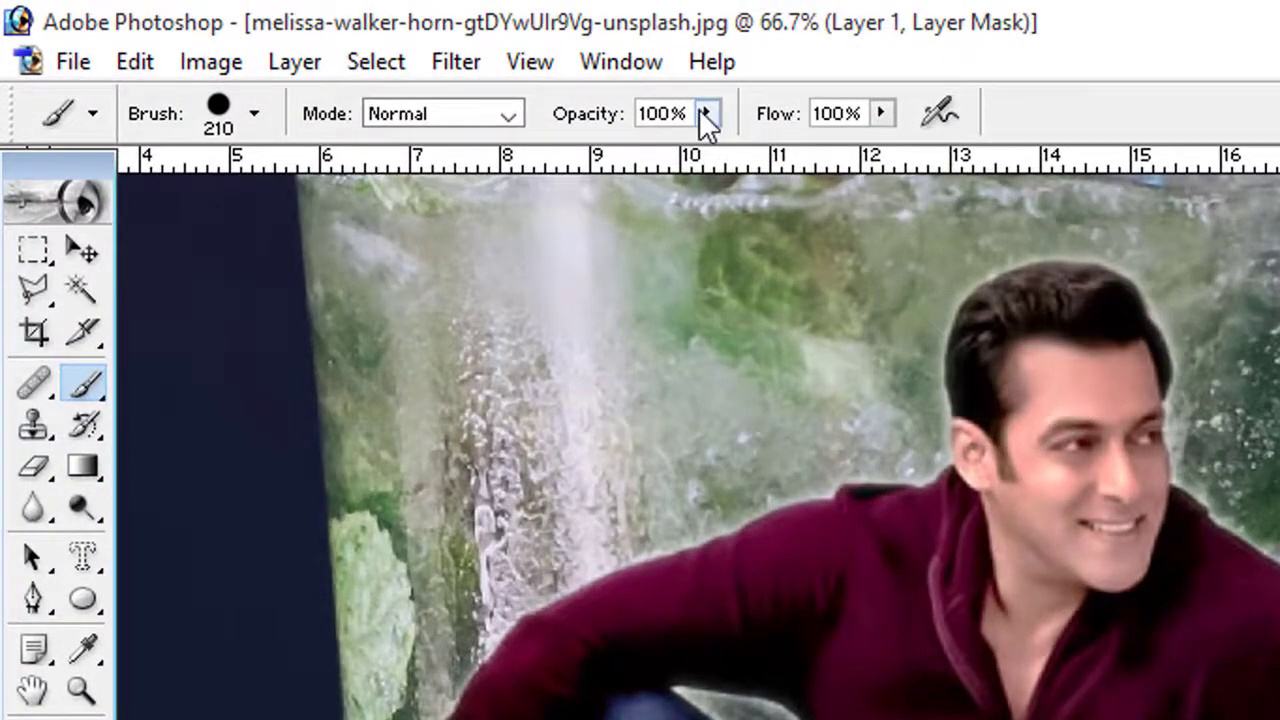
Step: Set the brush opacity and flow to 37% and paint the mask to partly reveal the man's legs and forearms
left_click(706, 113)
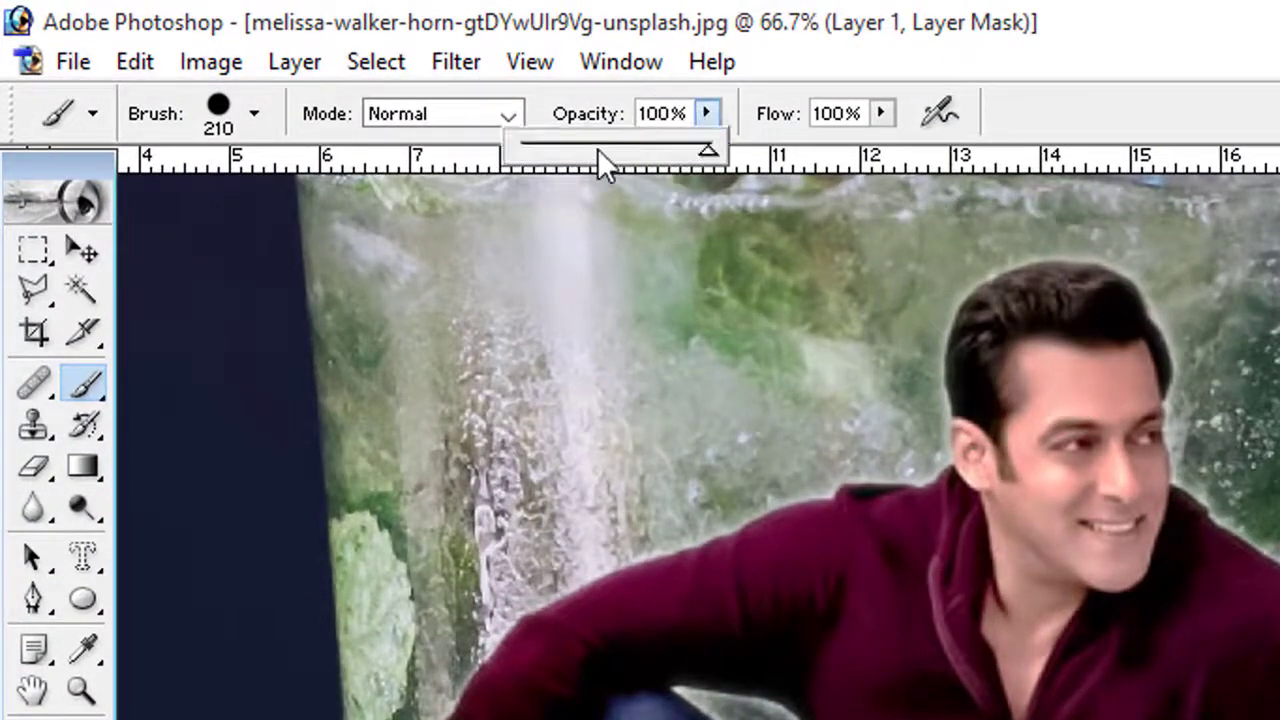
left_click(881, 112)
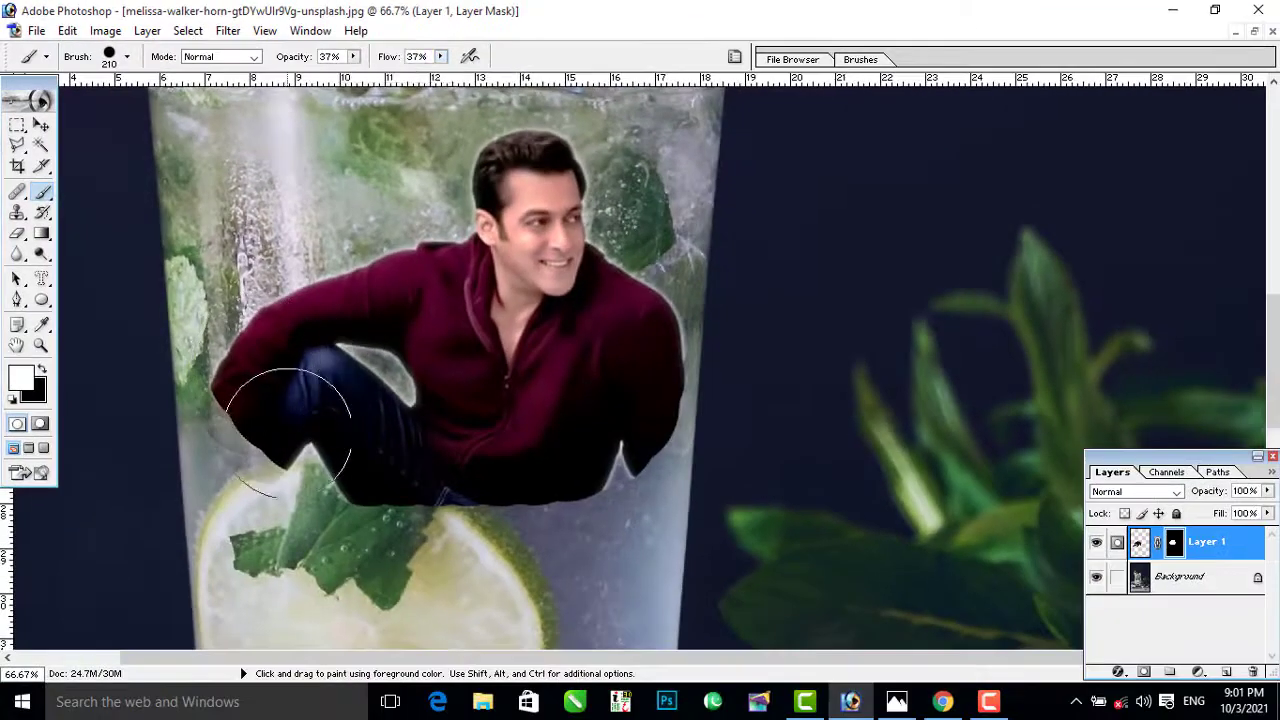
mouse_move(288, 430)
left_mouse_down()
mouse_move(382, 464)
mouse_move(542, 463)
mouse_move(622, 404)
mouse_move(584, 502)
mouse_move(524, 528)
mouse_move(608, 458)
mouse_move(525, 506)
mouse_move(402, 498)
mouse_move(557, 503)
mouse_move(364, 523)
mouse_move(306, 490)
mouse_move(260, 433)
mouse_move(333, 500)
mouse_move(544, 512)
mouse_move(398, 516)
mouse_move(506, 522)
mouse_move(583, 488)
mouse_move(280, 450)
mouse_move(328, 489)
mouse_move(262, 434)
left_mouse_up()
left_click_drag(382, 500, 450, 510)
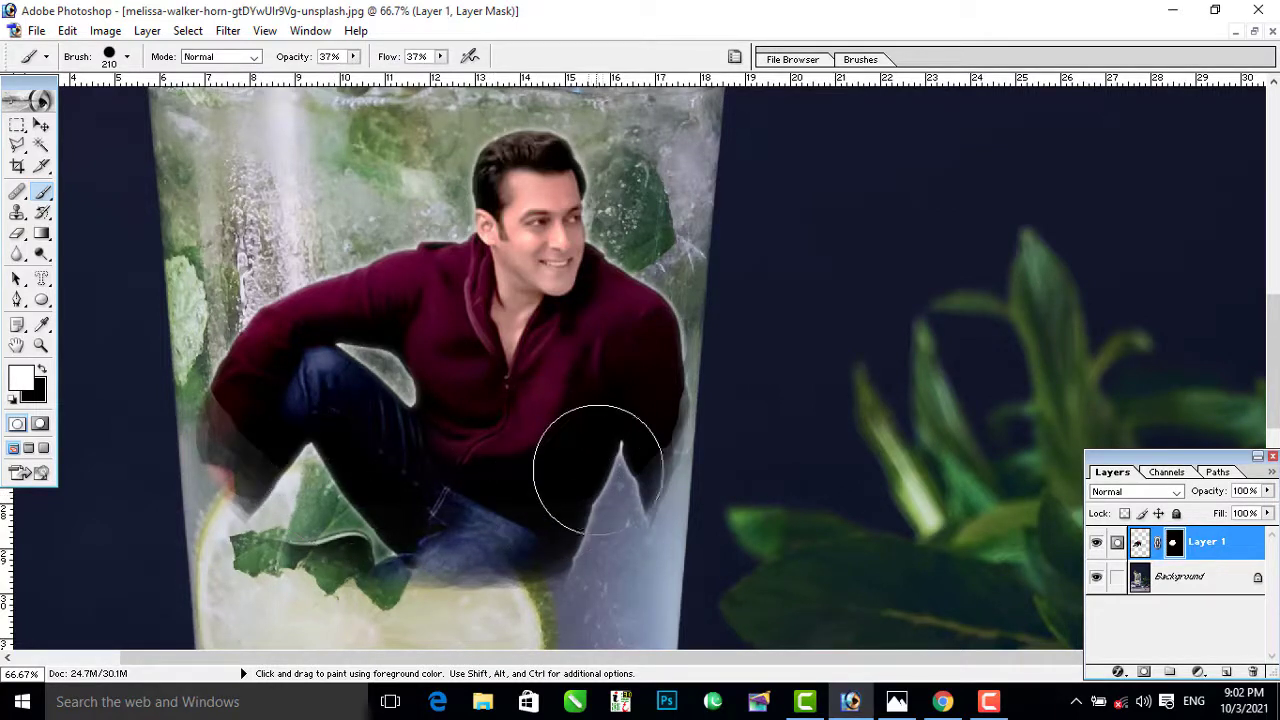
mouse_move(597, 470)
left_mouse_down()
mouse_move(617, 400)
mouse_move(617, 429)
mouse_move(316, 462)
left_mouse_up()
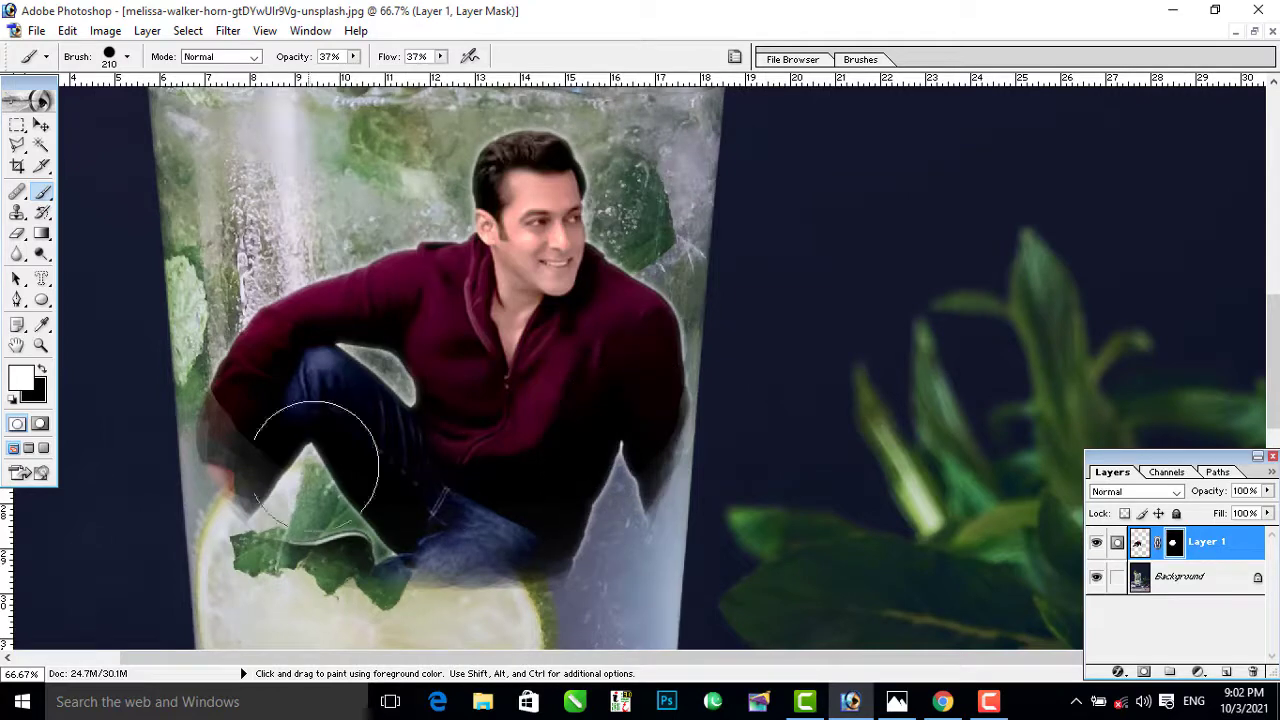
Step: Reposition the masked man inside the glass and shrink him near the drink's surface
left_click(41, 125)
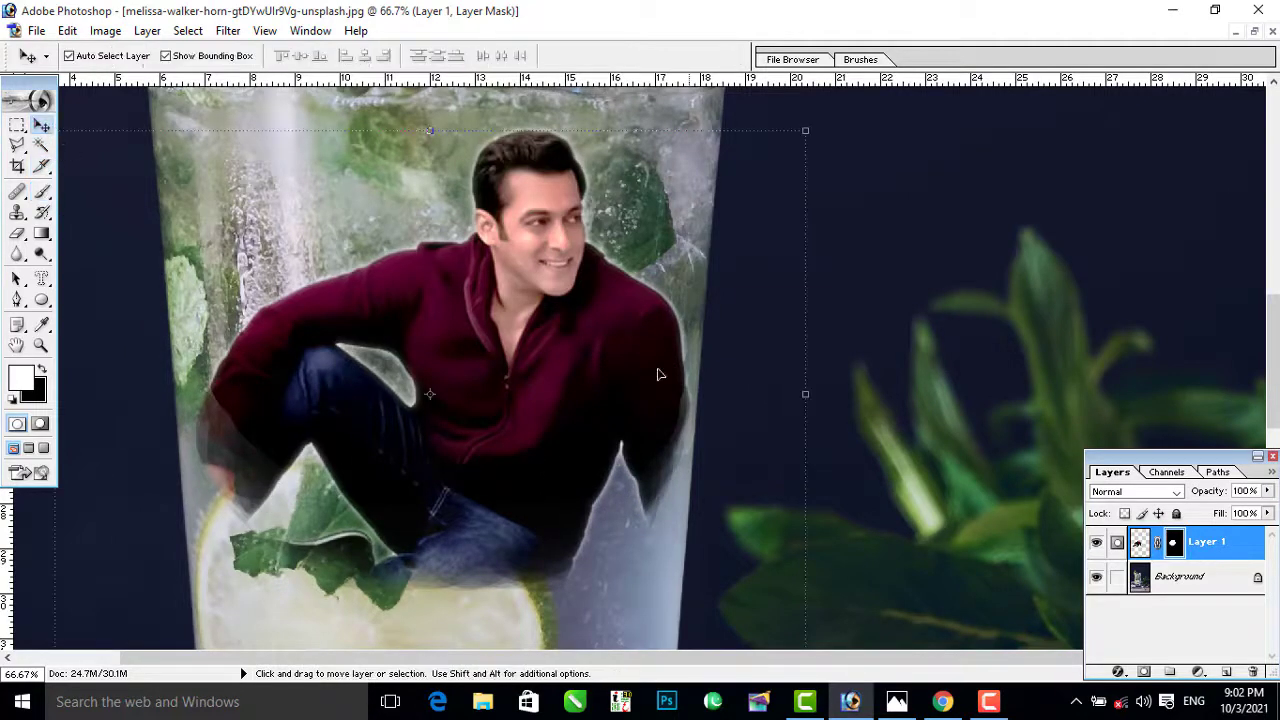
key("ctrl+minus")
key("ctrl+minus")
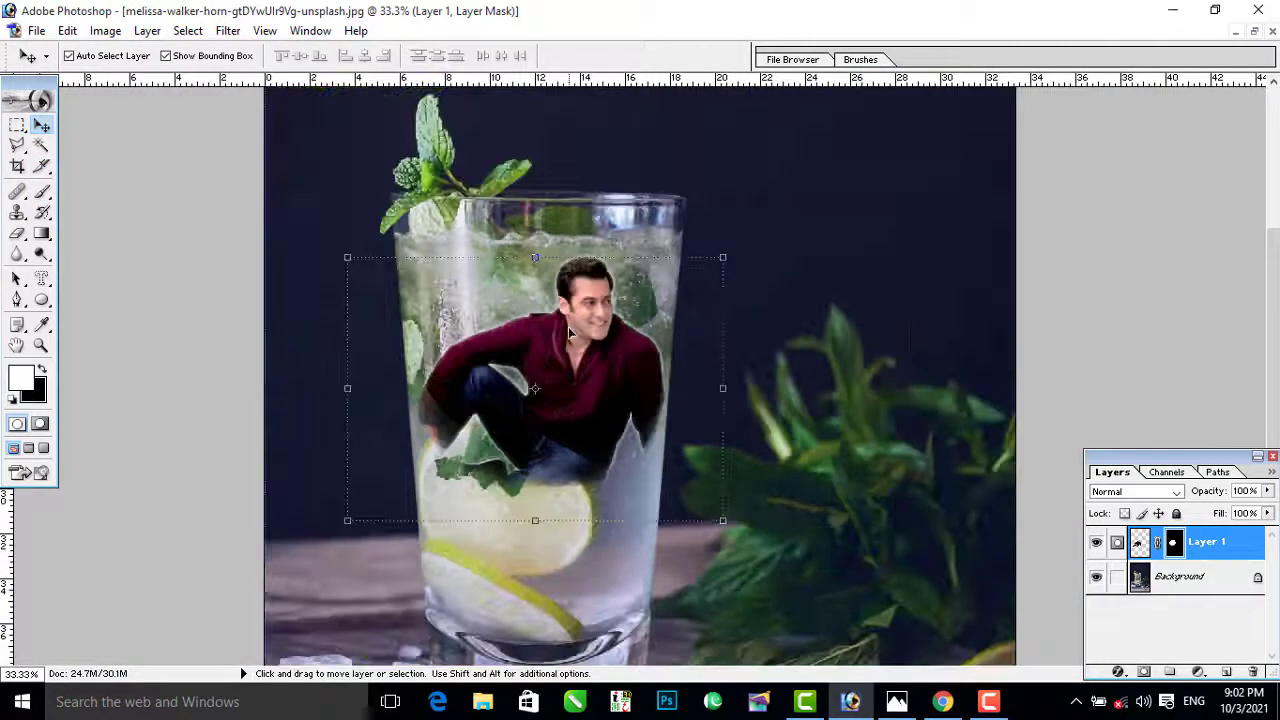
mouse_move(602, 360)
left_mouse_down()
mouse_move(602, 390)
mouse_move(596, 341)
left_mouse_up()
mouse_move(596, 327)
left_mouse_down()
mouse_move(605, 415)
mouse_move(622, 350)
mouse_move(590, 296)
mouse_move(604, 340)
mouse_move(829, 290)
mouse_move(508, 338)
mouse_move(667, 285)
mouse_move(779, 307)
mouse_move(639, 287)
mouse_move(592, 372)
mouse_move(903, 224)
mouse_move(603, 398)
mouse_move(614, 378)
mouse_move(604, 269)
mouse_move(595, 352)
left_mouse_up()
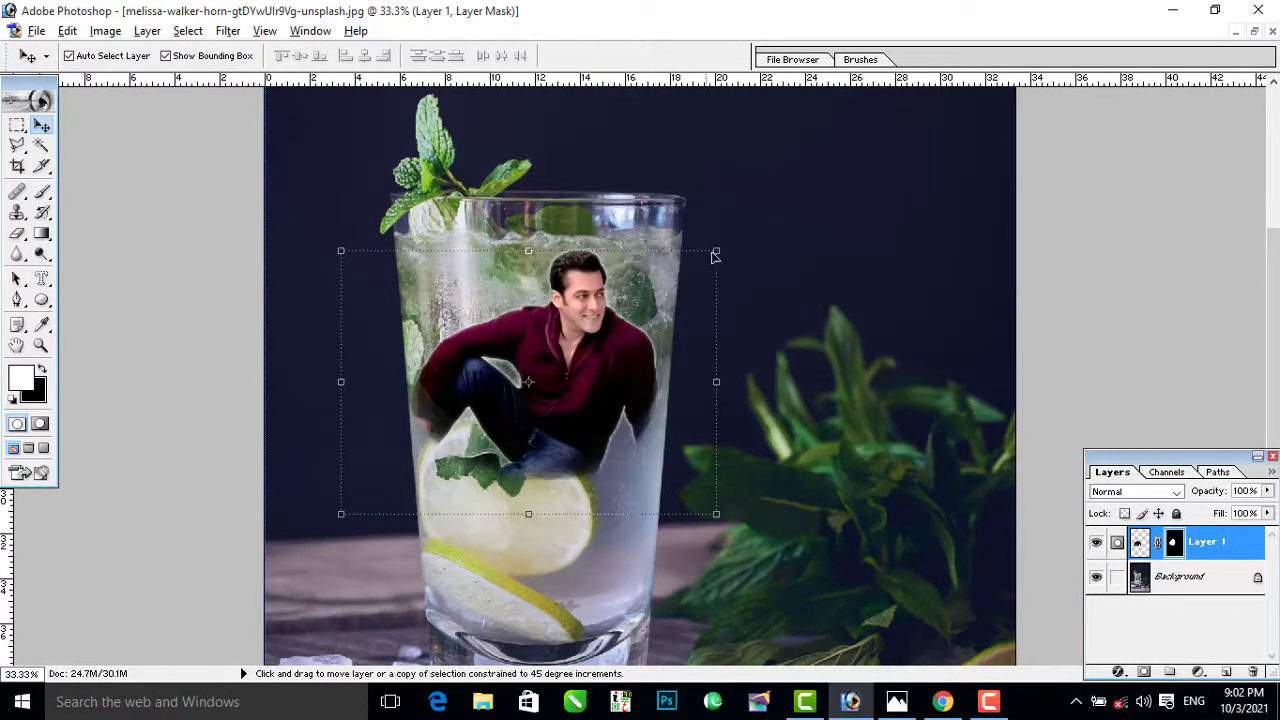
left_click_drag(716, 251, 618, 280)
key("Return")
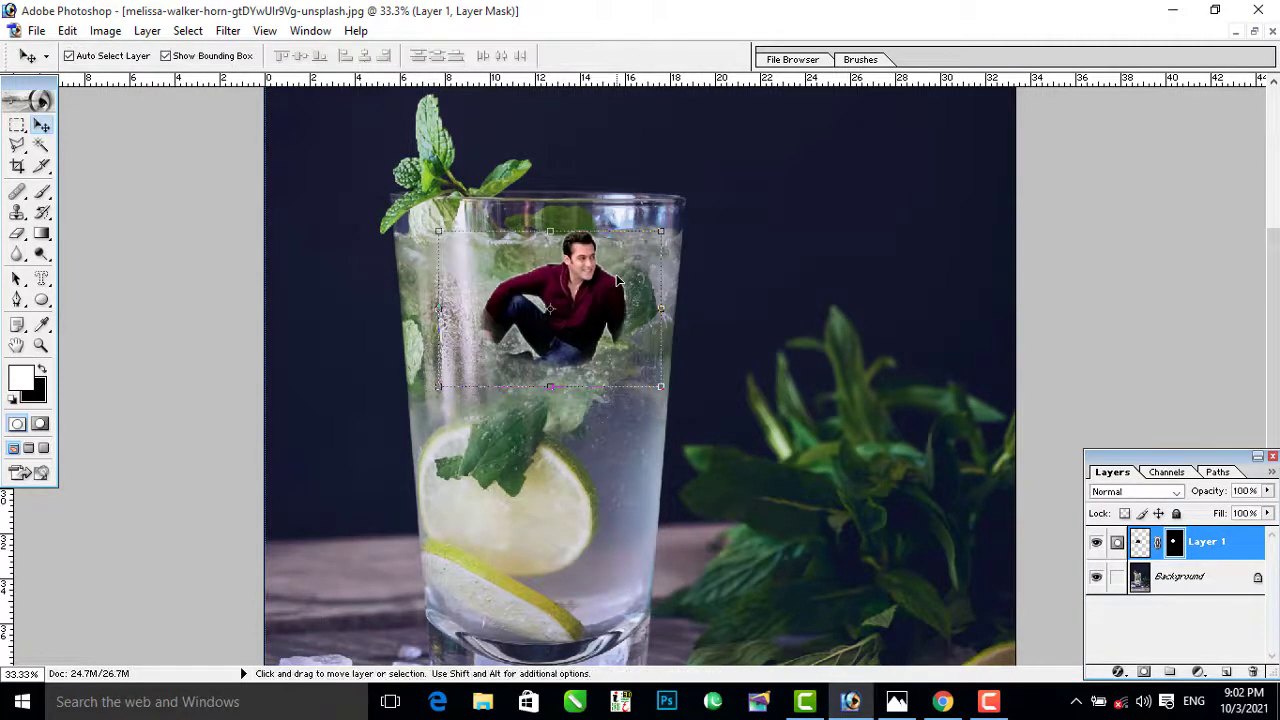
Step: Enlarge the masked man to 164.1% and move him back to the middle of the glass
left_click_drag(662, 232, 714, 186)
left_click_drag(609, 280, 571, 374)
left_click_drag(700, 264, 721, 253)
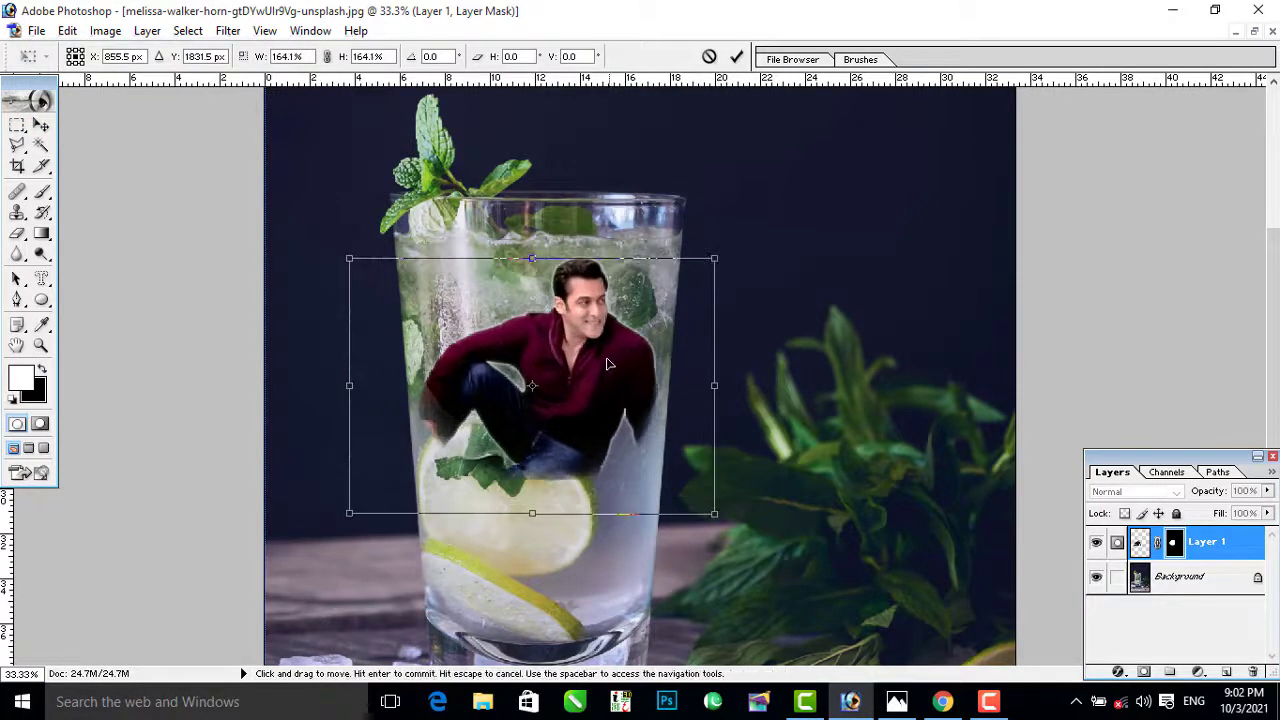
key("Return")
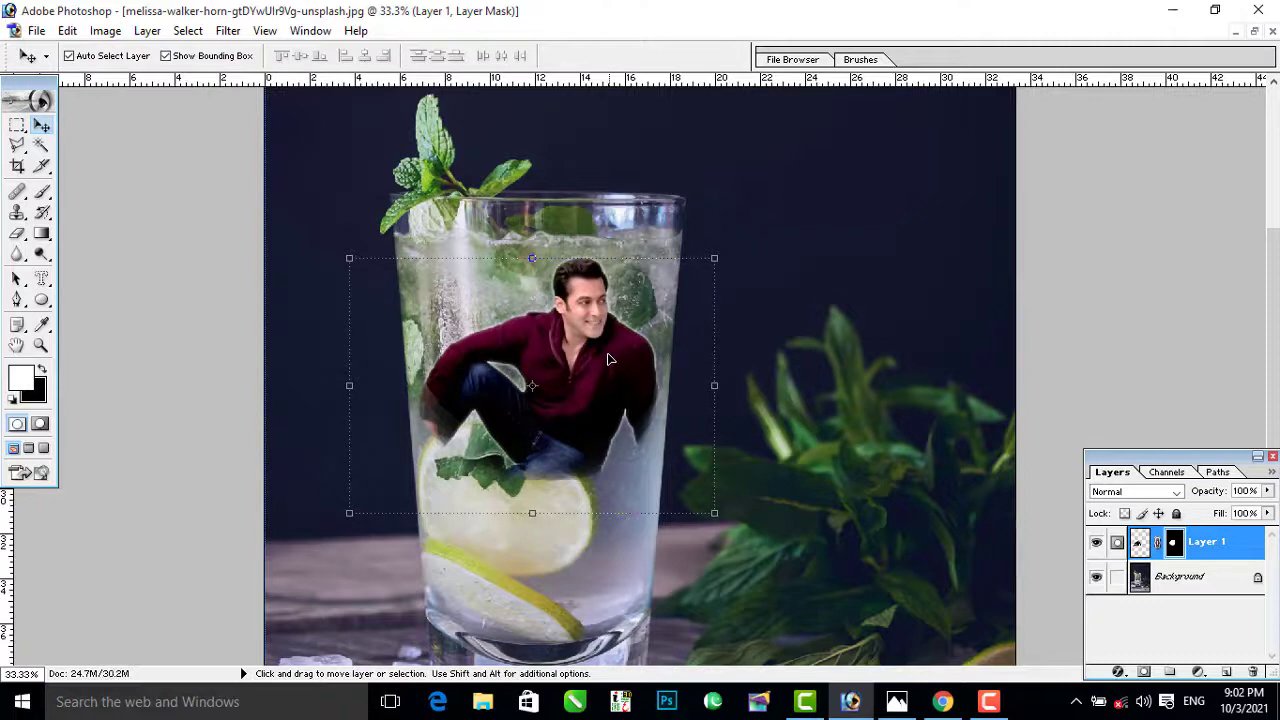
Step: Move the masked man onto the dark background right of the glass and copy the unmasked man into the drink photo again
left_click_drag(634, 356, 945, 231)
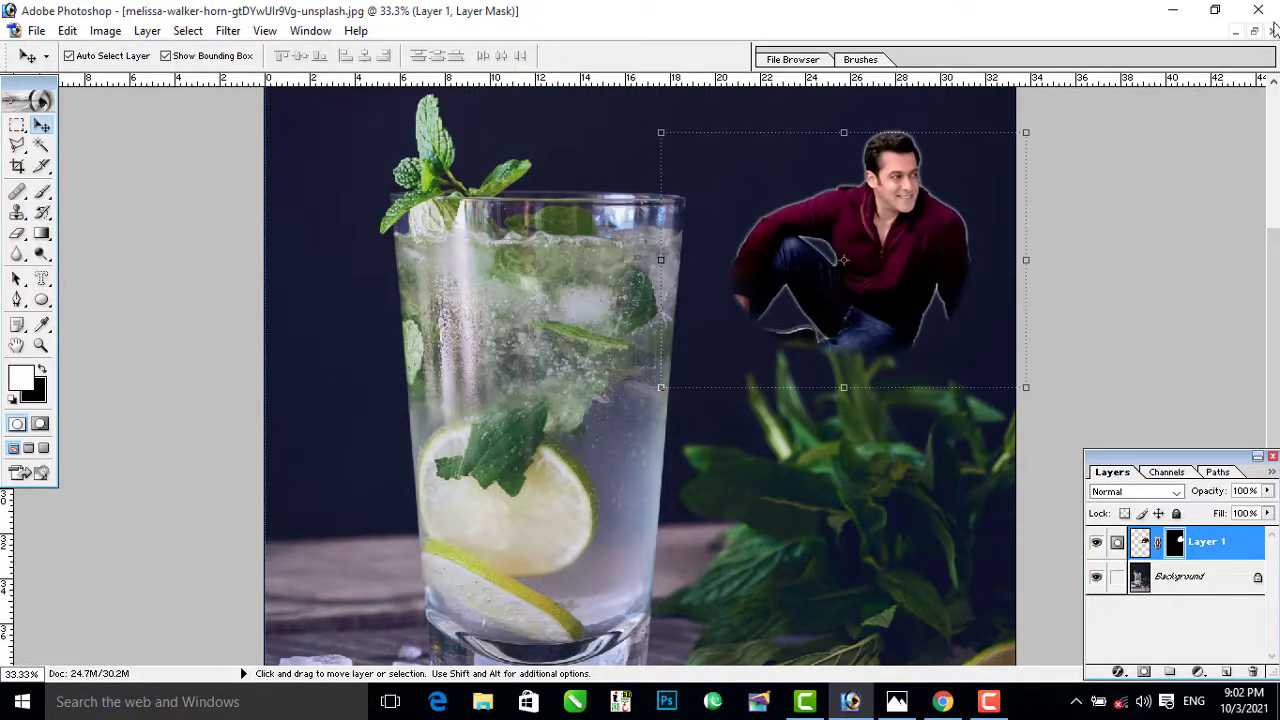
left_click(1255, 32)
left_click(416, 366)
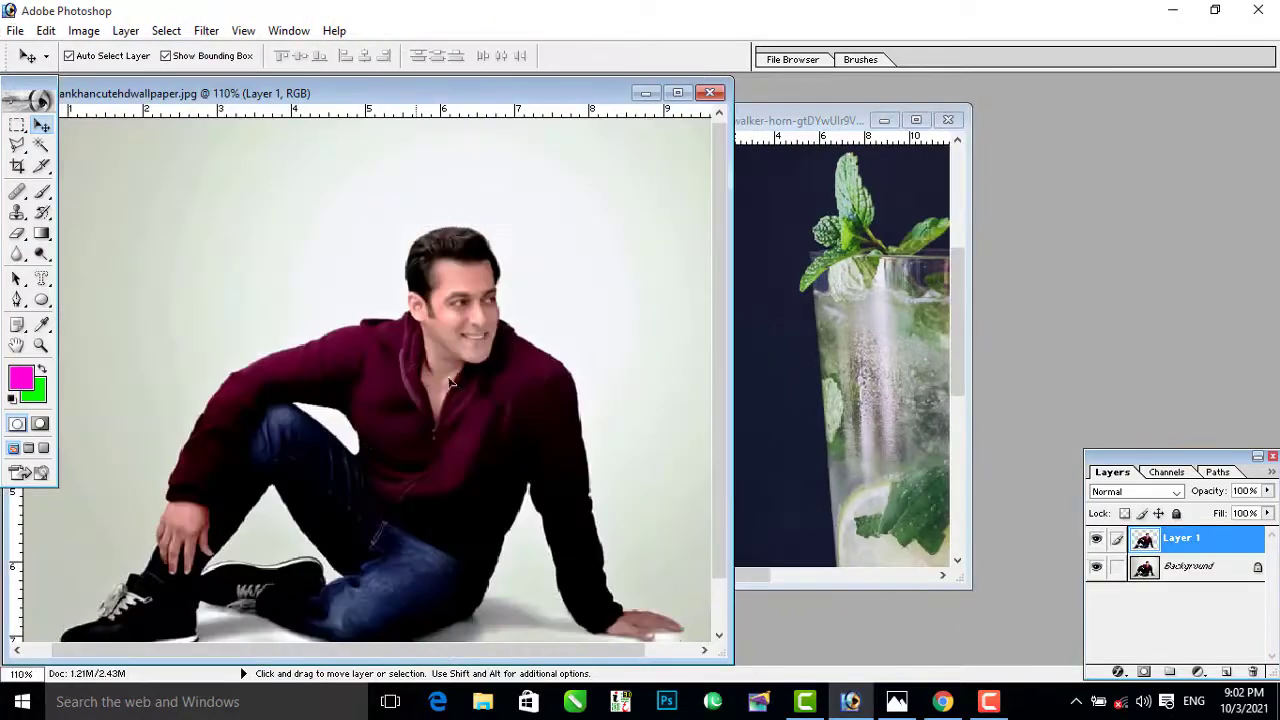
left_click_drag(416, 366, 912, 390)
left_click(916, 120)
Step: Scale the Layer 2 man to 155.4%, center him in the glass, and select the History Brush tool
left_click_drag(550, 323, 712, 297)
left_click_drag(558, 431, 576, 404)
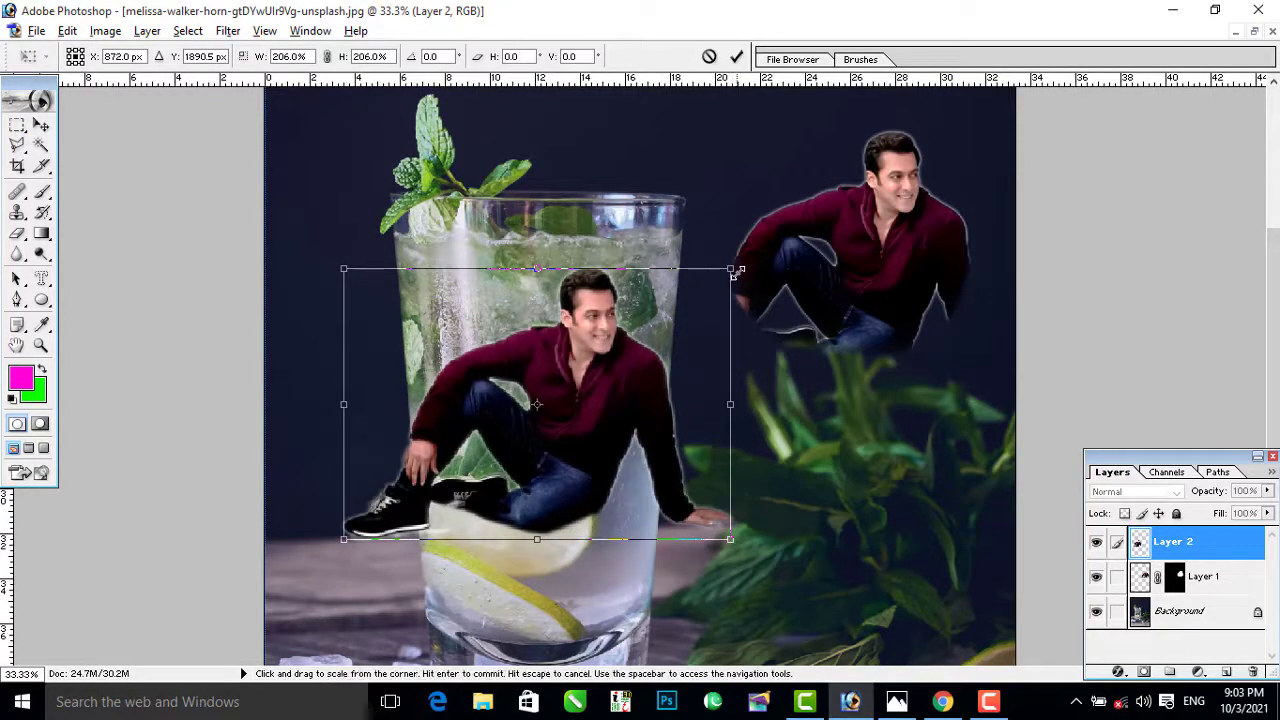
left_click_drag(730, 271, 697, 315)
left_click_drag(616, 404, 616, 376)
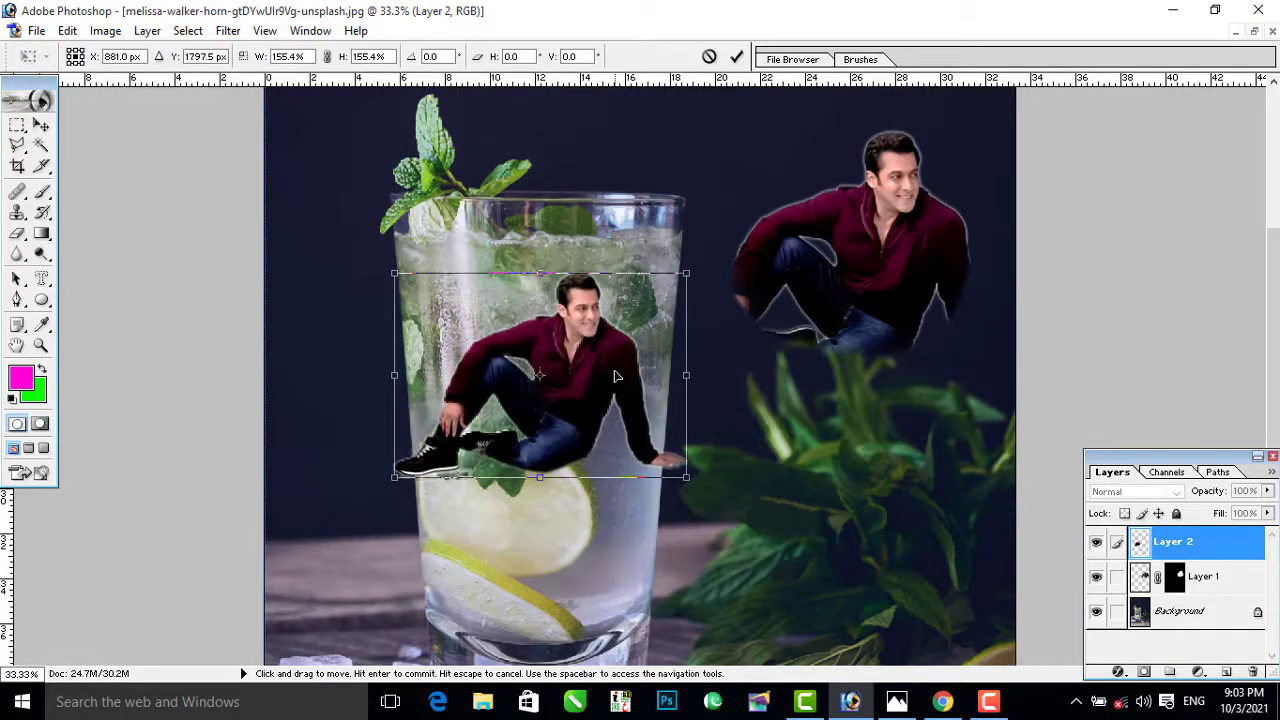
key("Return")
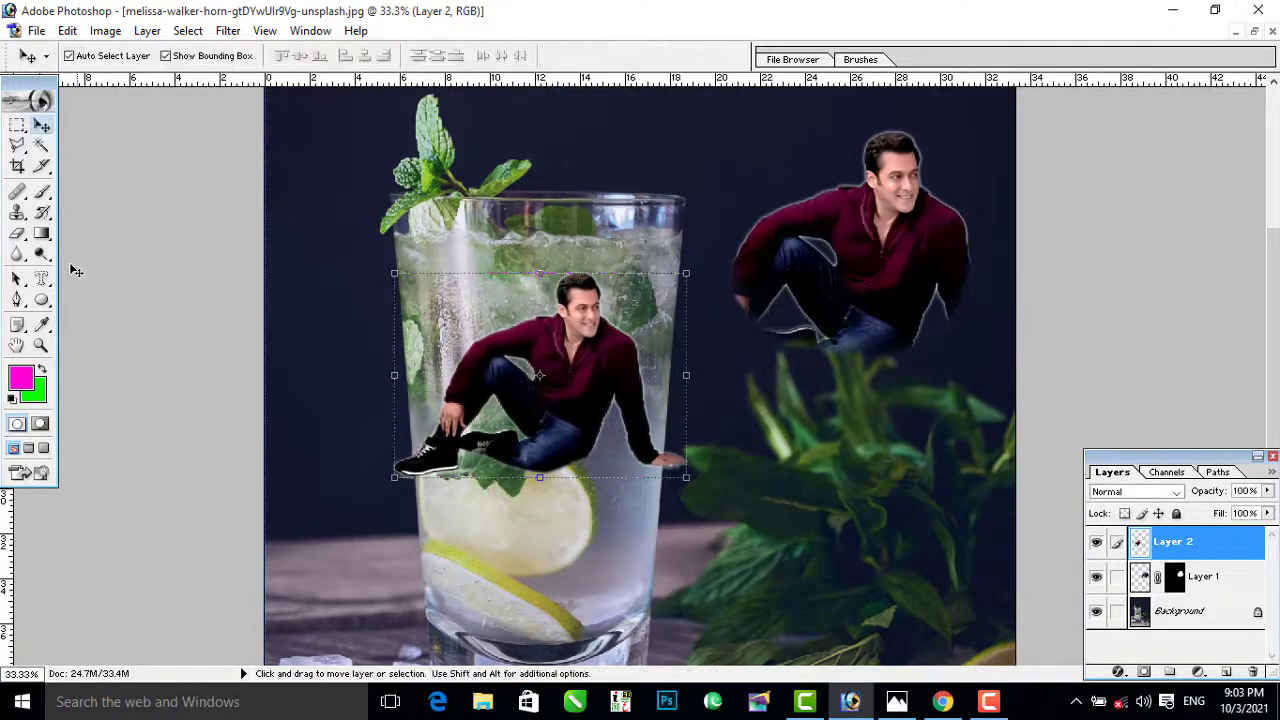
left_click_drag(44, 214, 115, 212)
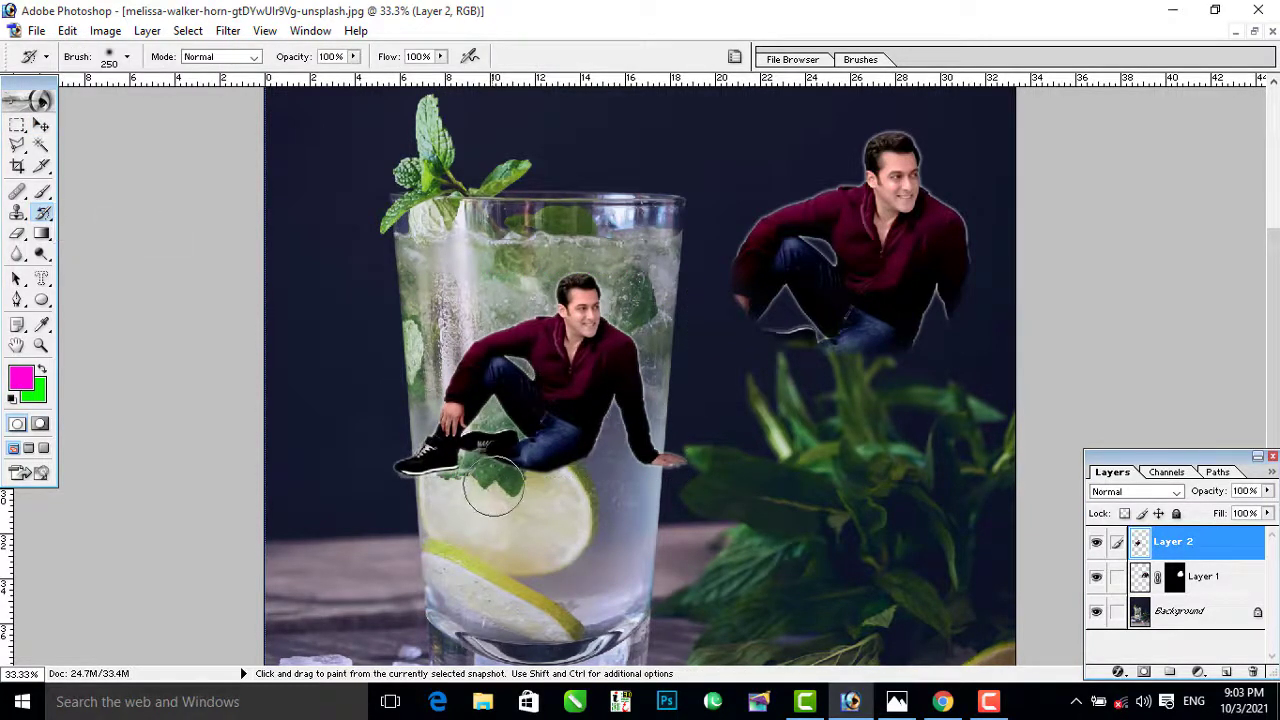
Step: Paint the drink back over the Layer 2 man's legs with the History Brush, and try scaling the layer to 61.3% inside the glass
mouse_move(409, 457)
left_mouse_down()
mouse_move(650, 455)
mouse_move(640, 440)
mouse_move(431, 449)
mouse_move(670, 455)
mouse_move(560, 425)
mouse_move(440, 430)
left_mouse_up()
left_click(41, 124)
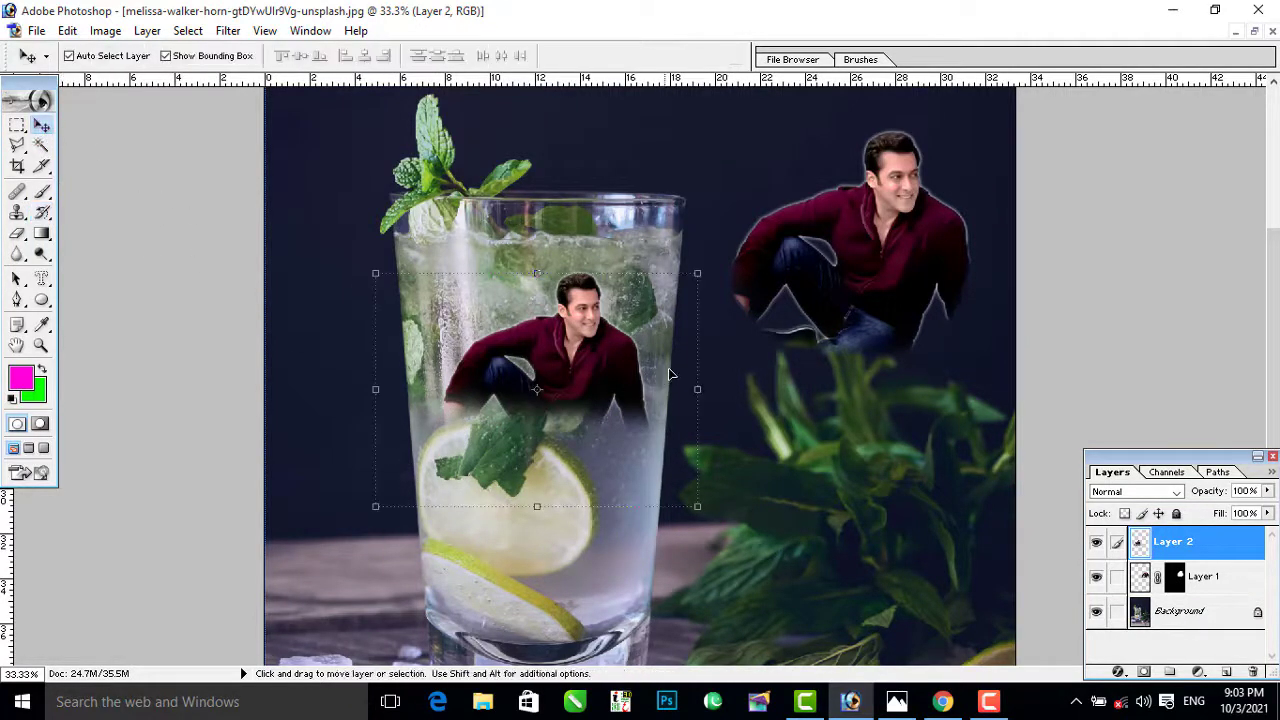
left_click_drag(697, 273, 636, 318)
key("ctrl+plus")
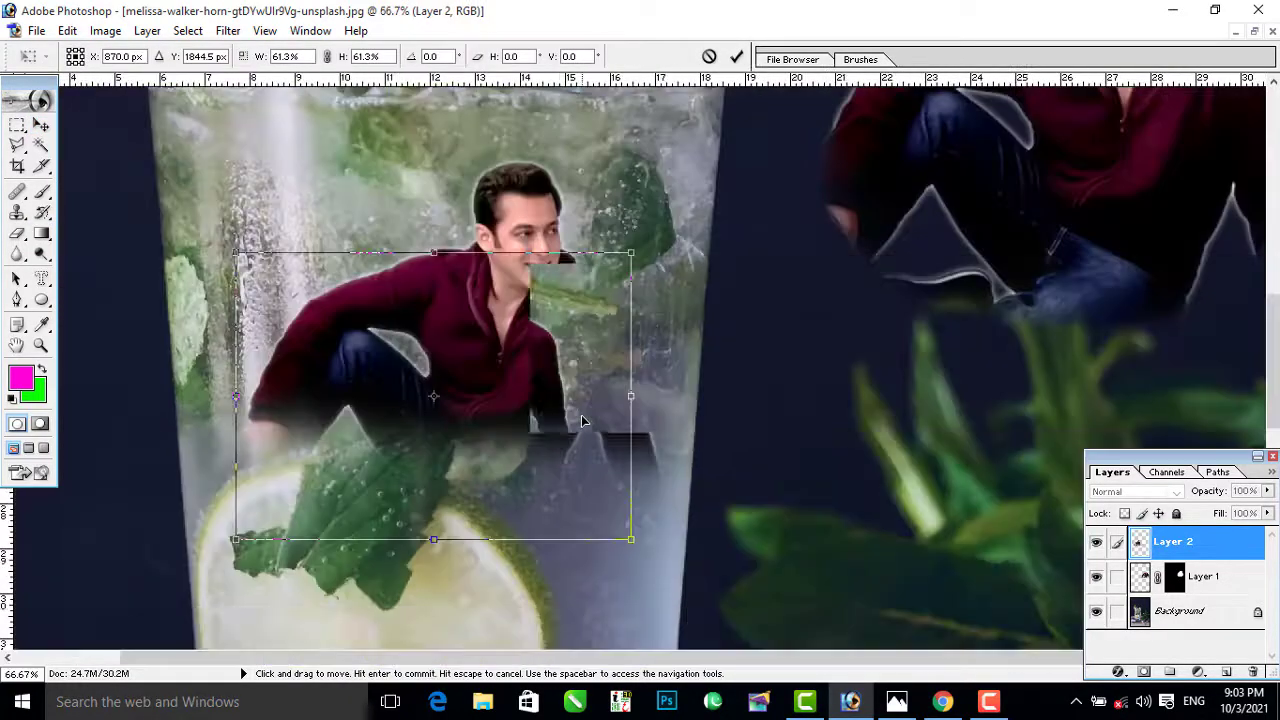
left_click_drag(478, 490, 490, 448)
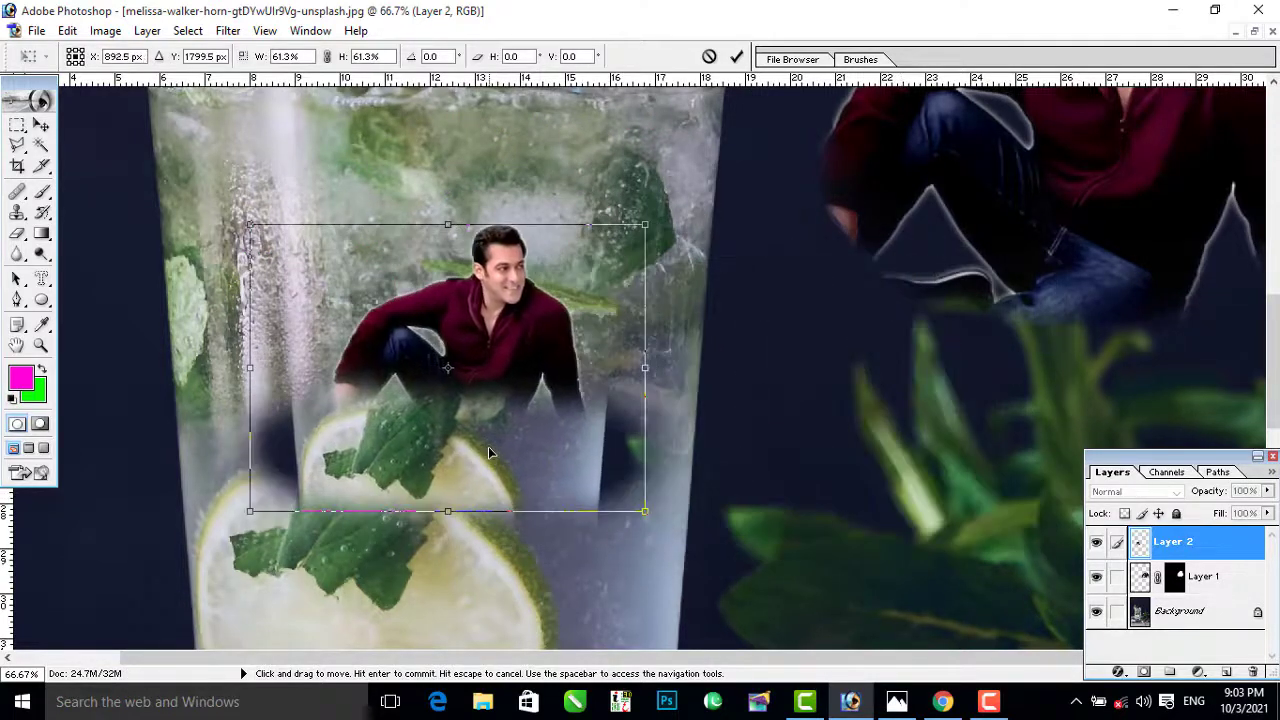
key("ctrl+minus")
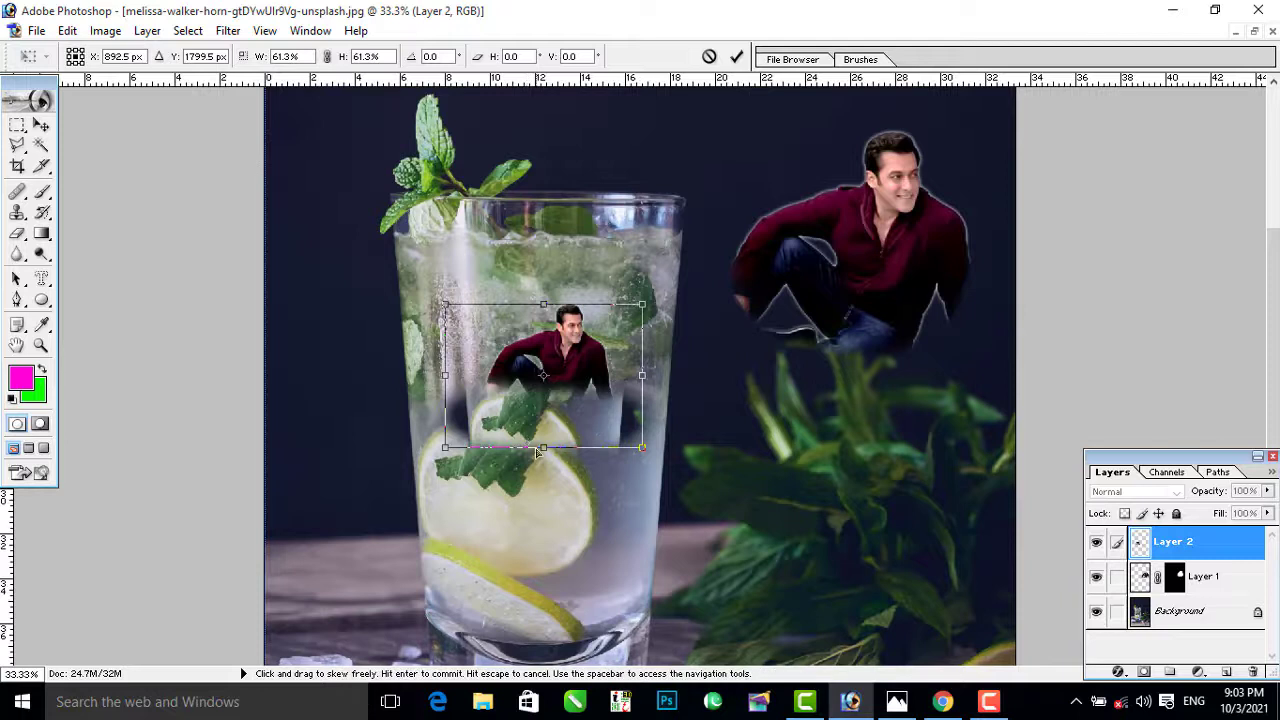
key("Return")
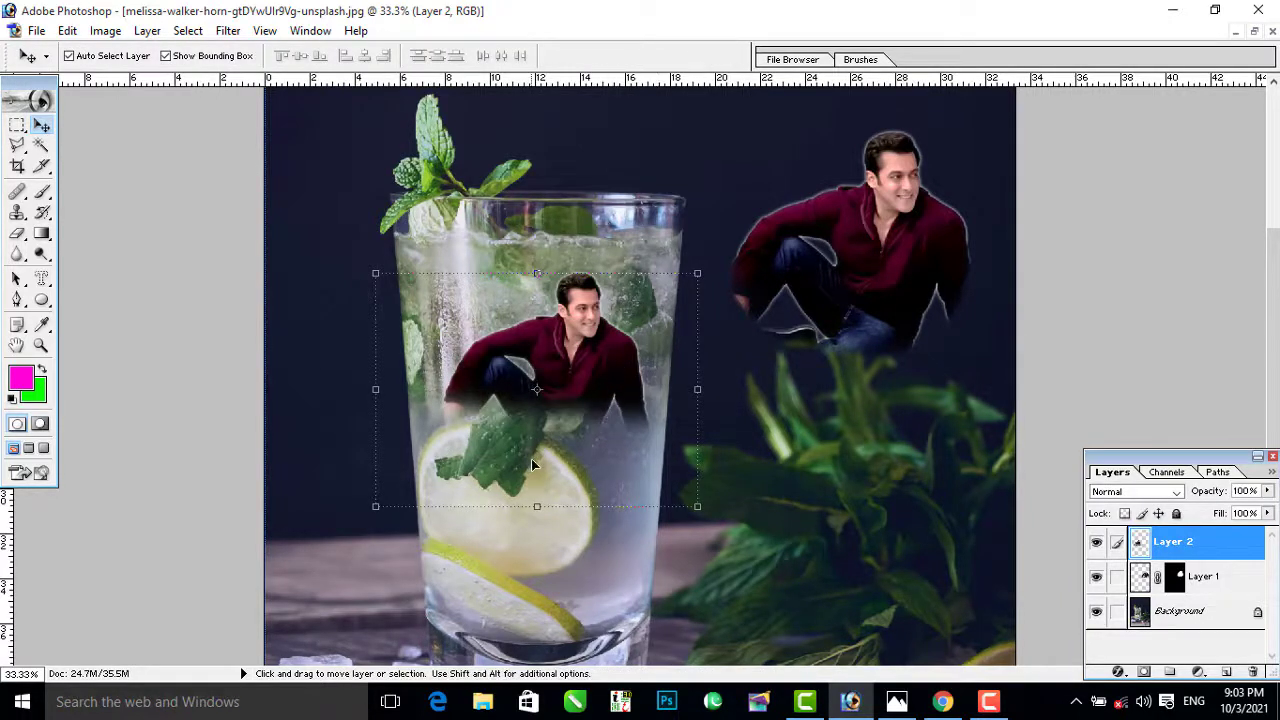
Step: Undo the History Brush painting on the Layer 2 man and select the History Brush tool again
key("ctrl+alt+z")
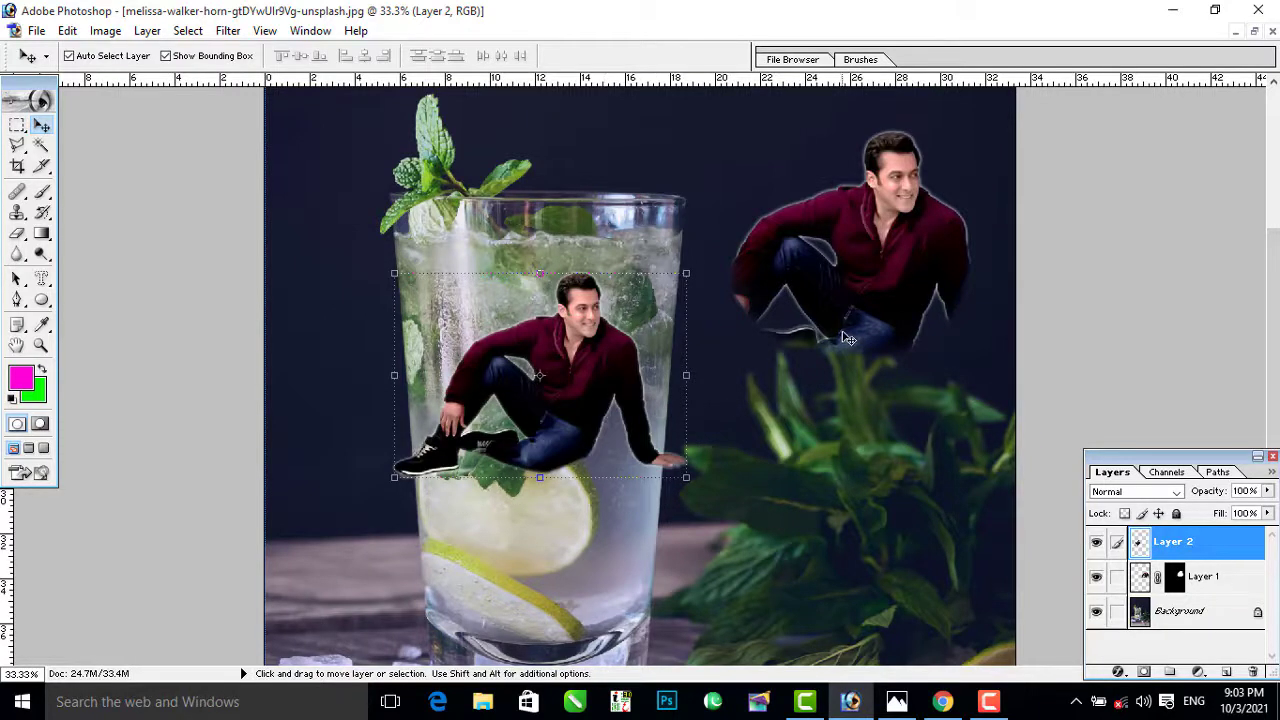
left_click(44, 192)
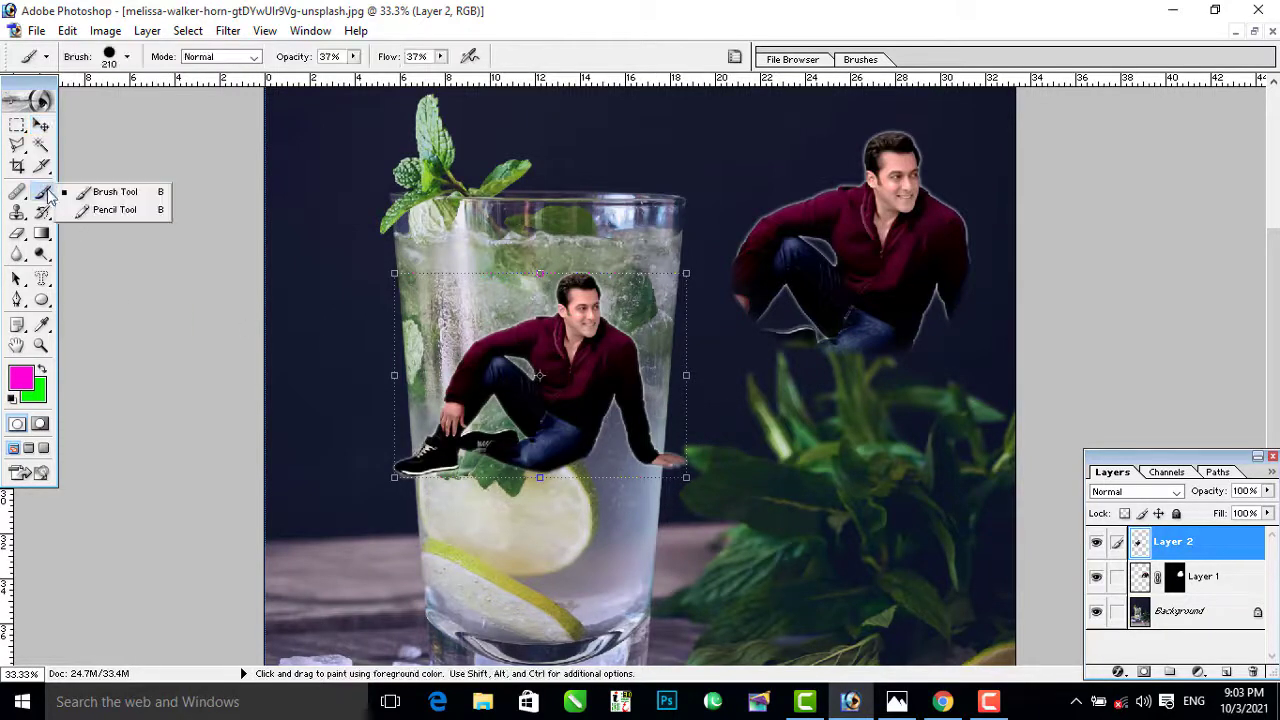
left_click(47, 217)
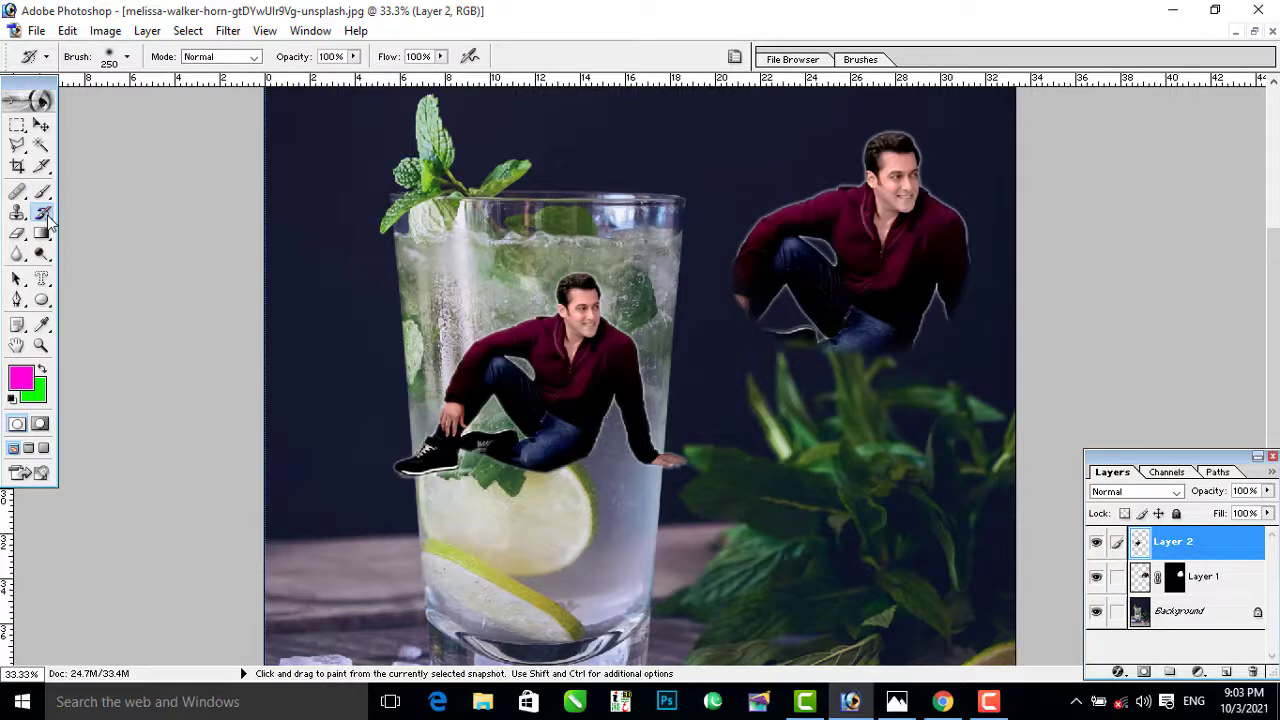